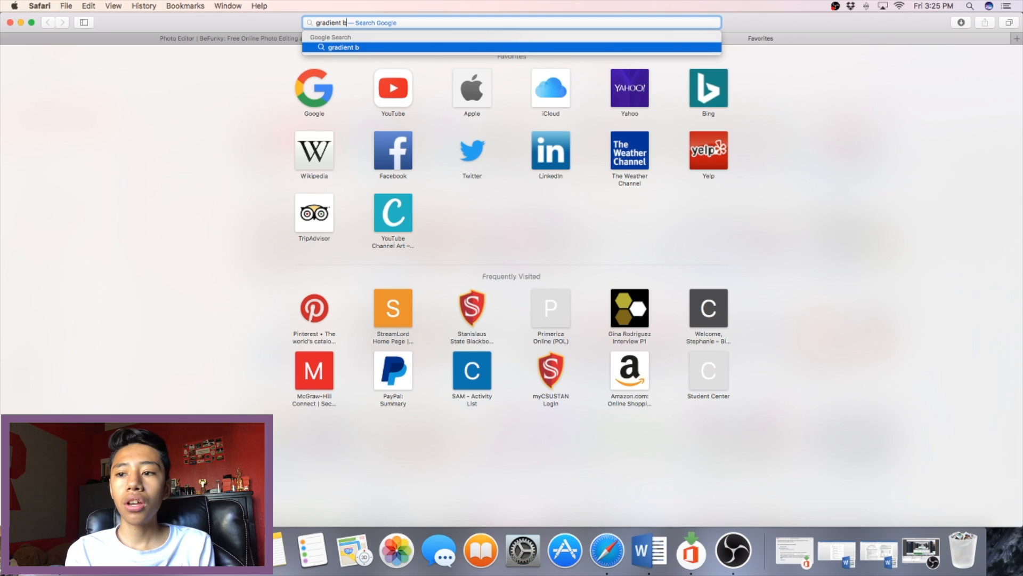
Search Google Images for "gradient background" and save the purple-to-orange minimalizm gradient picture to Downloads.
key("Return")
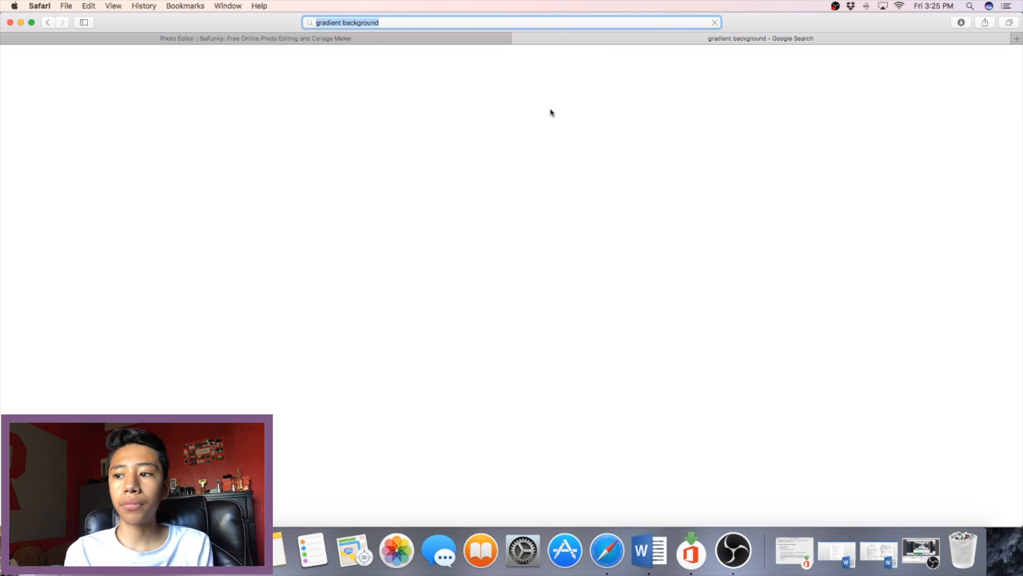
left_click(115, 102)
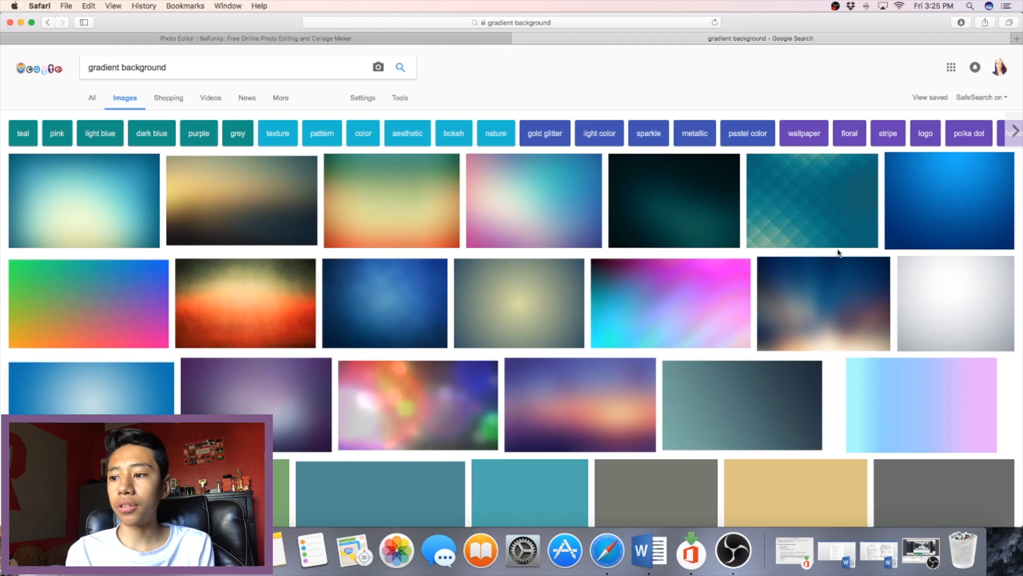
scroll(572, 296, "down", 1)
scroll(572, 296, "down", 1)
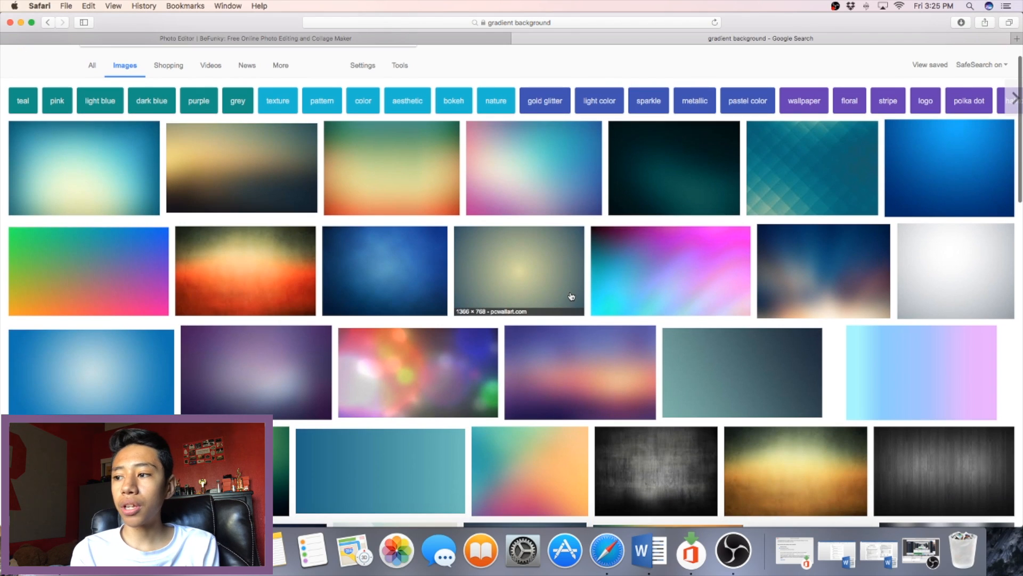
scroll(442, 306, "down", 1)
scroll(445, 308, "down", 1)
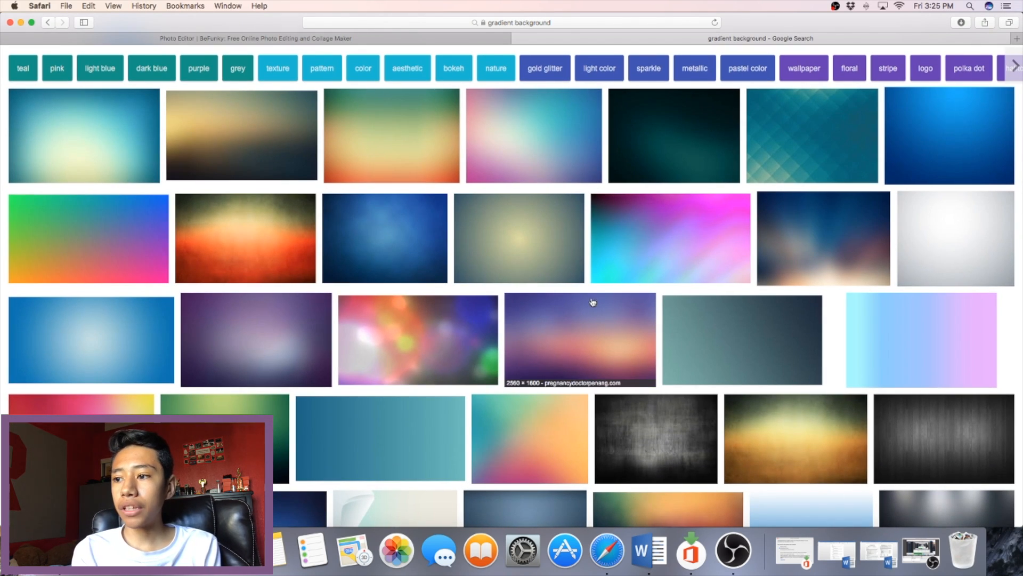
left_click(571, 323)
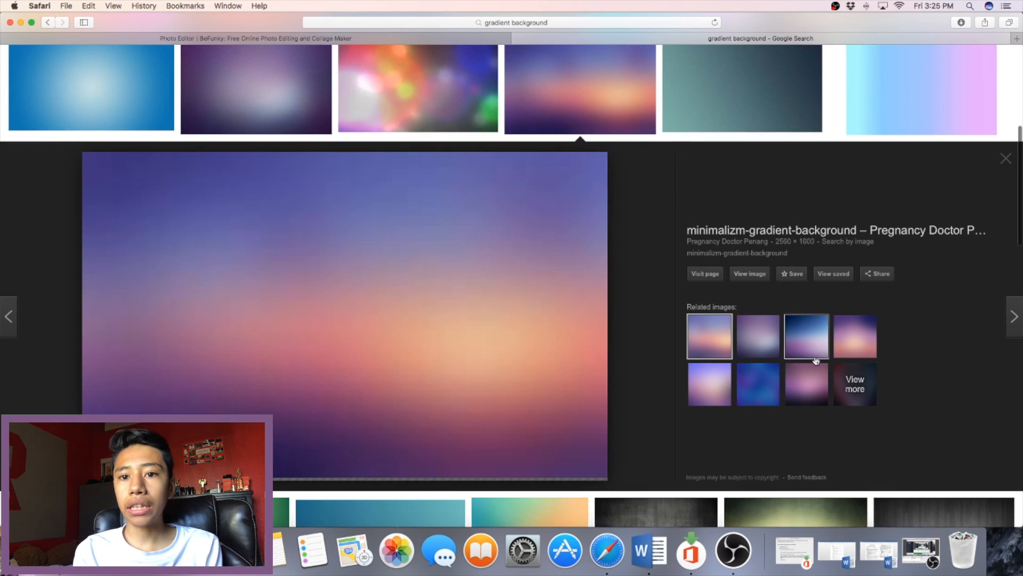
right_click(389, 238)
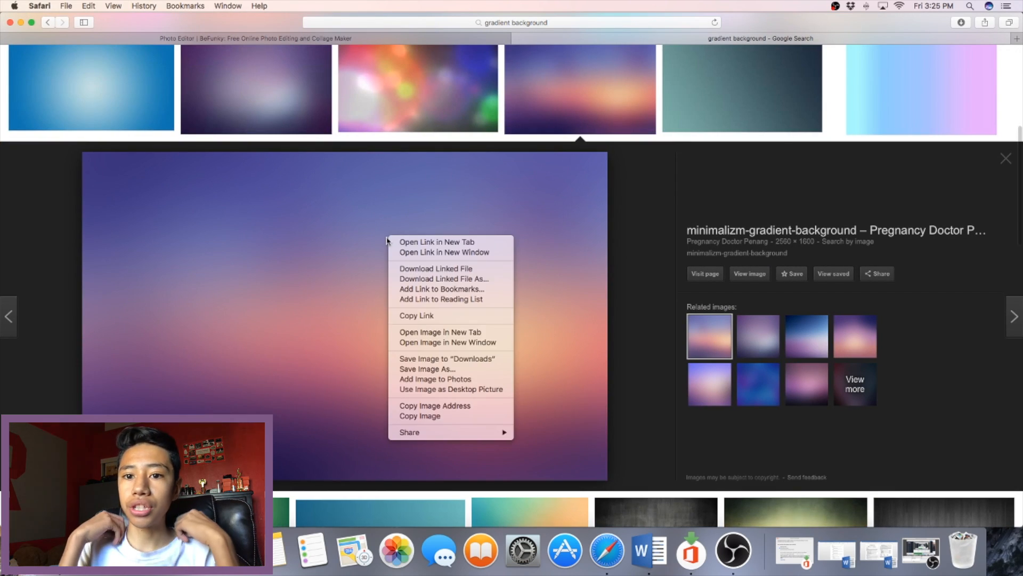
left_click(465, 360)
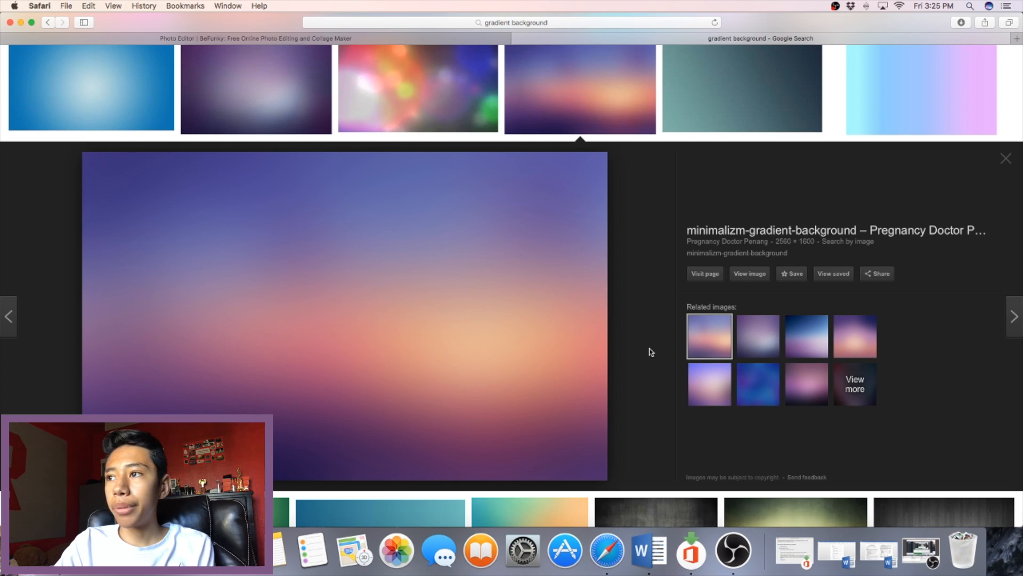
Switch to the BeFunky photo editor and add minimalizm-gradient-background.jpg from Downloads as a new layer.
left_click(450, 38)
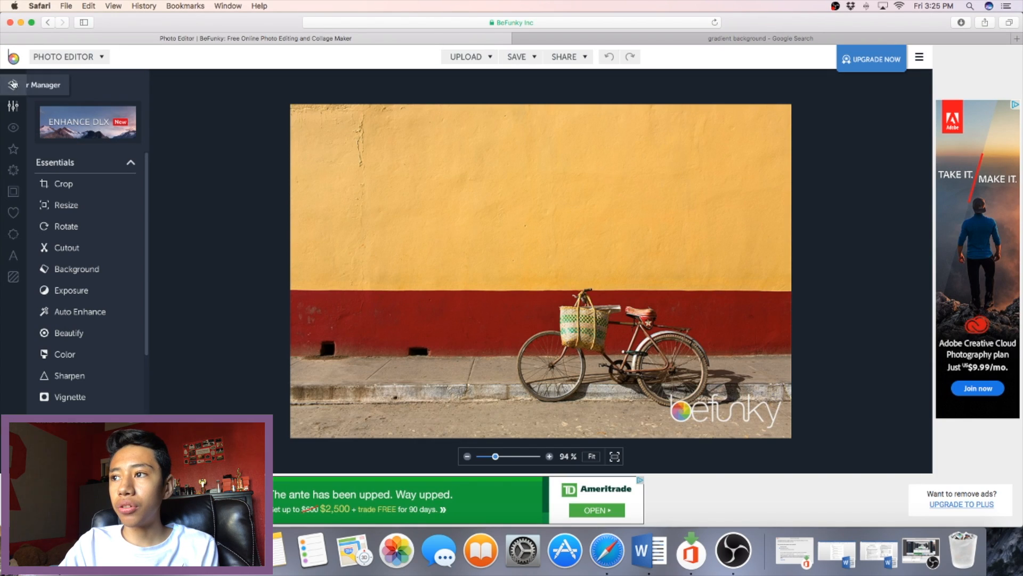
left_click(10, 86)
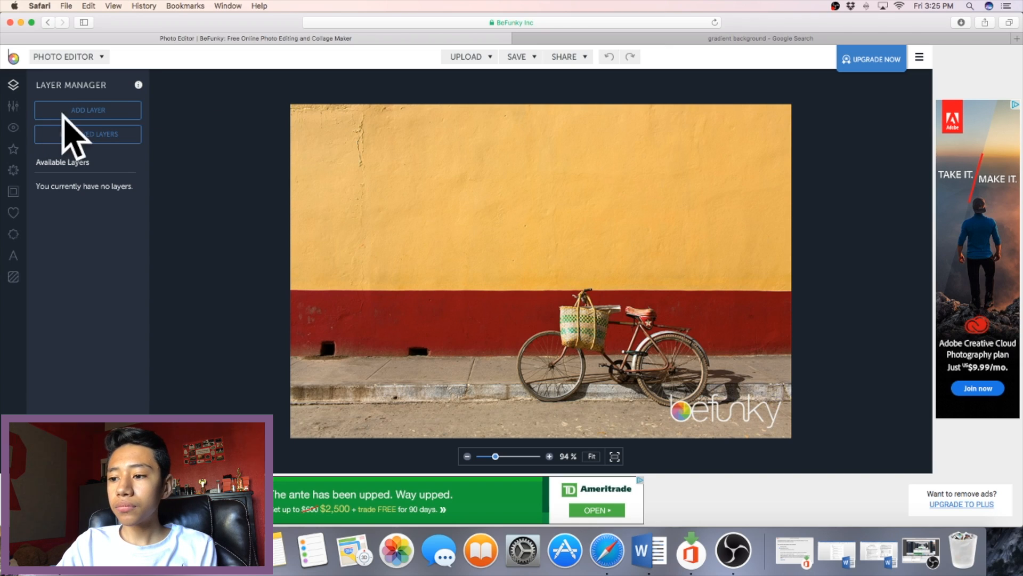
left_click(95, 115)
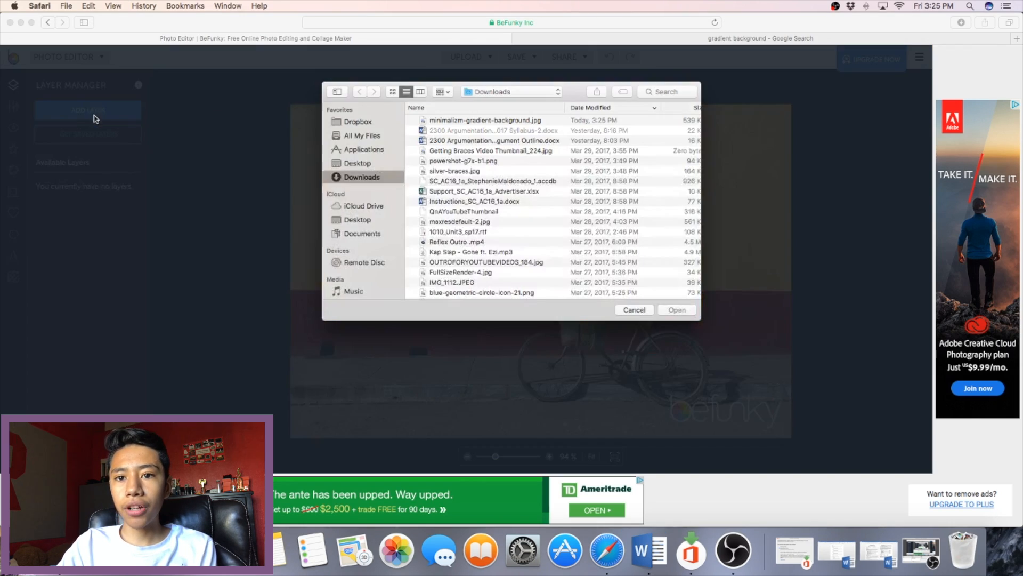
double_click(480, 122)
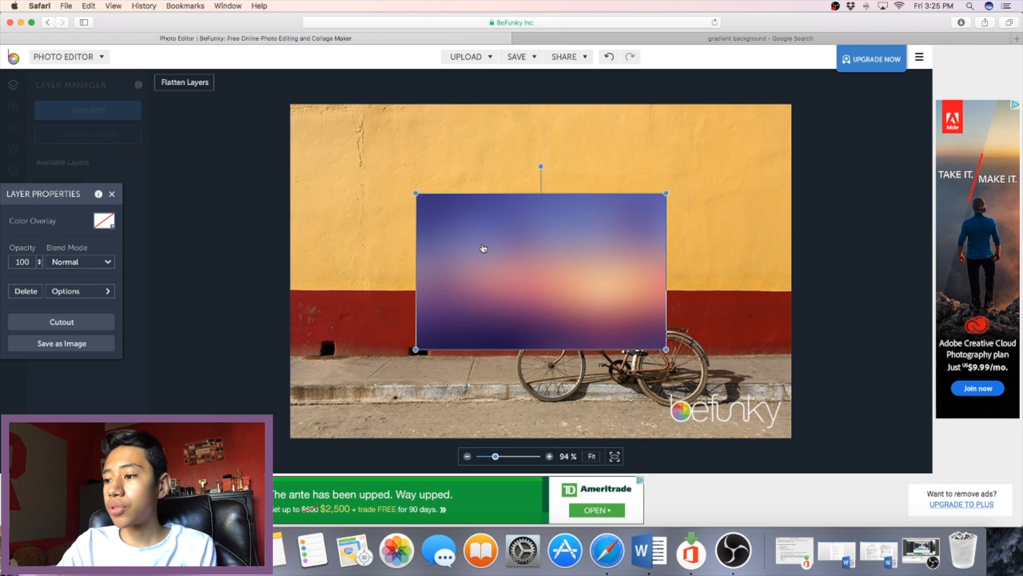
Align the gradient layer with the canvas's upper-left corner and enlarge it to cover the entire bicycle photo.
left_click_drag(483, 249, 330, 141)
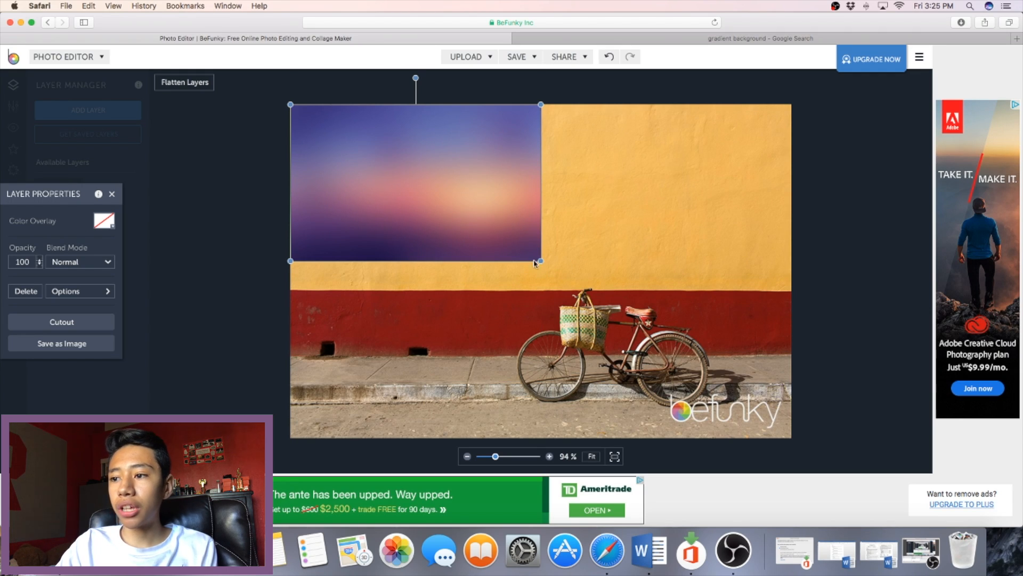
left_click_drag(540, 260, 844, 418)
mouse_move(652, 302)
left_mouse_down()
mouse_move(612, 298)
mouse_move(651, 302)
left_mouse_up()
left_click(189, 83)
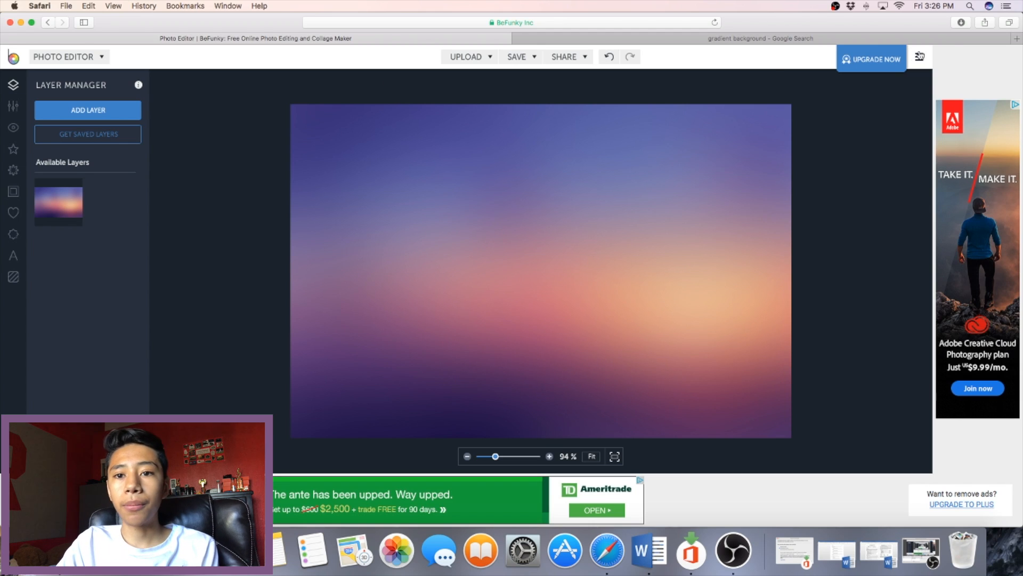
Return to Google Images and replace the search with "youtube png".
left_click(962, 41)
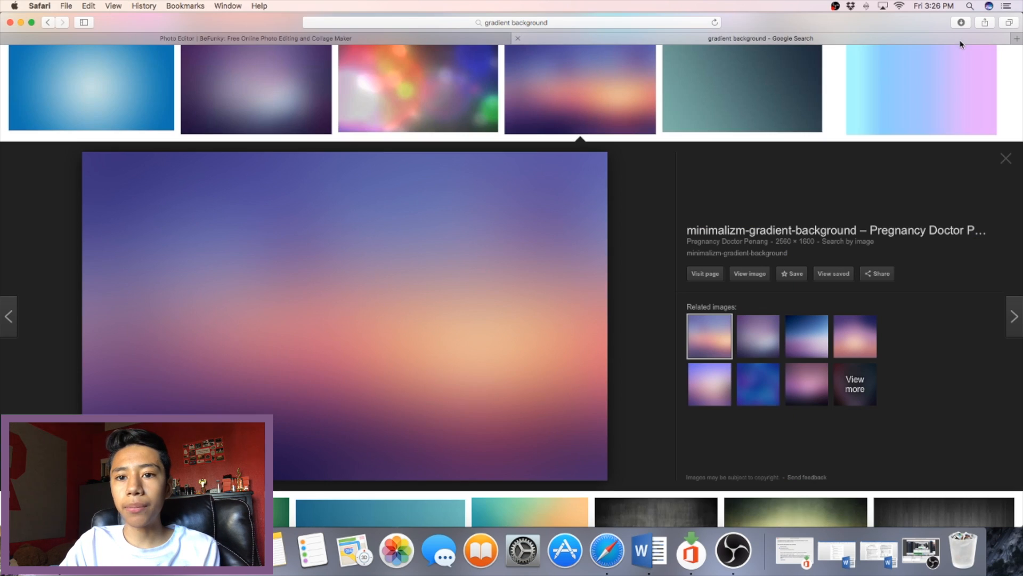
scroll(770, 101, "down", 3)
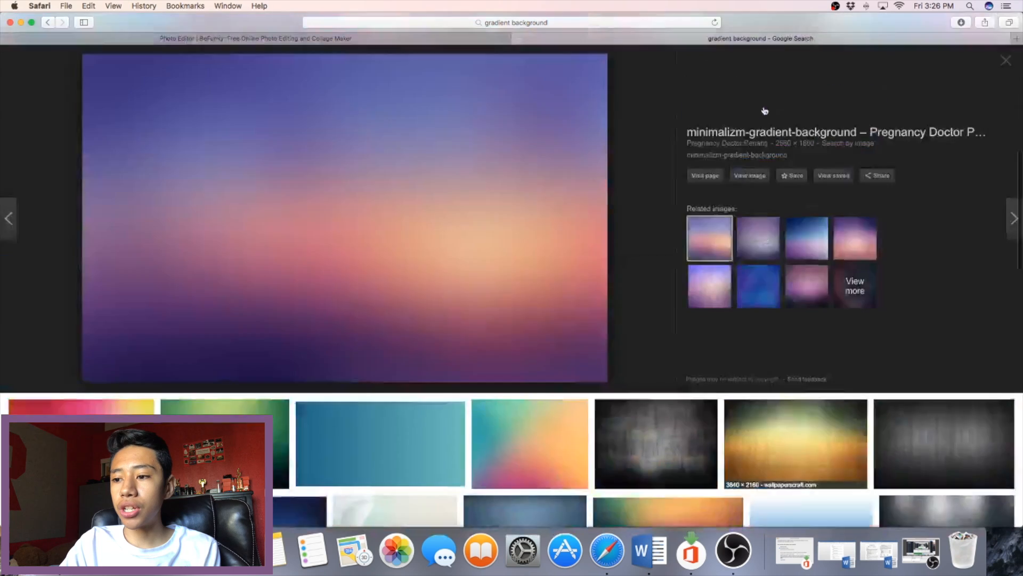
scroll(768, 110, "up", 10)
left_click(297, 66)
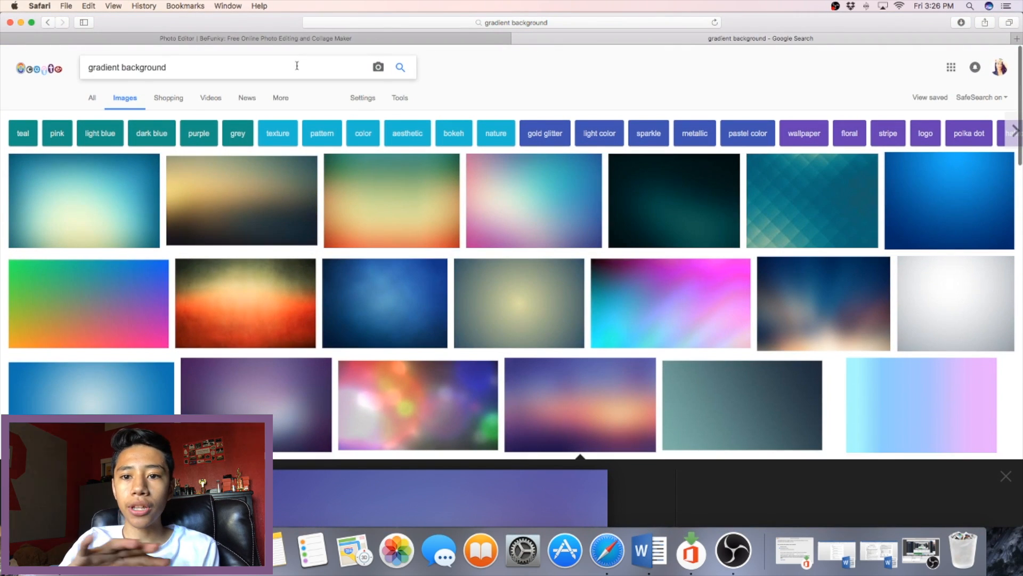
key("BackSpace")
key("BackSpace")
key("BackSpace")
key("BackSpace")
key("BackSpace")
key("BackSpace")
key("BackSpace")
key("BackSpace")
key("BackSpace")
key("BackSpace")
key("BackSpace")
key("BackSpace")
key("BackSpace")
key("BackSpace")
key("BackSpace")
key("BackSpace")
key("BackSpace")
key("BackSpace")
key("BackSpace")
type("youtube ")
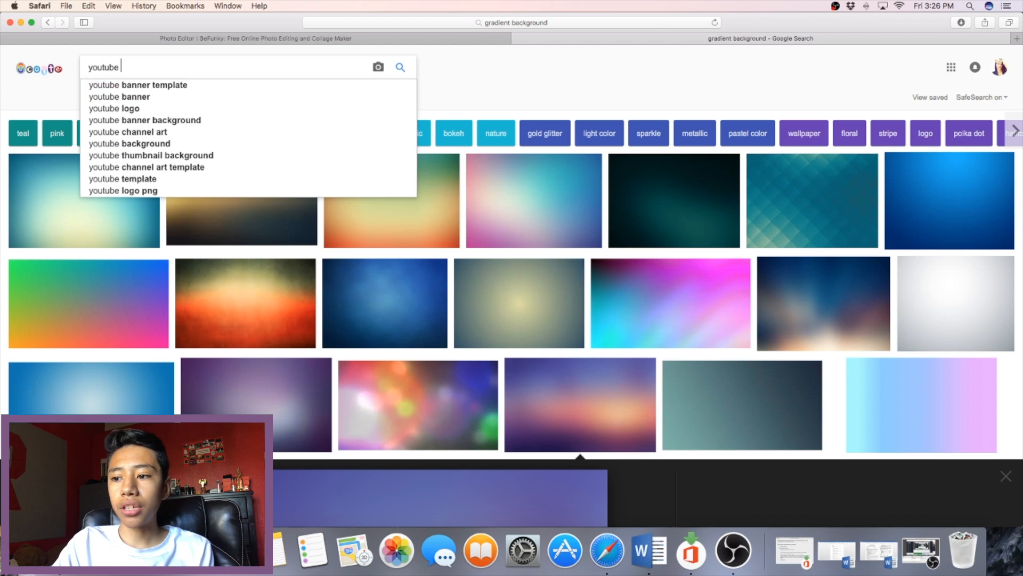
type("png")
key("Return")
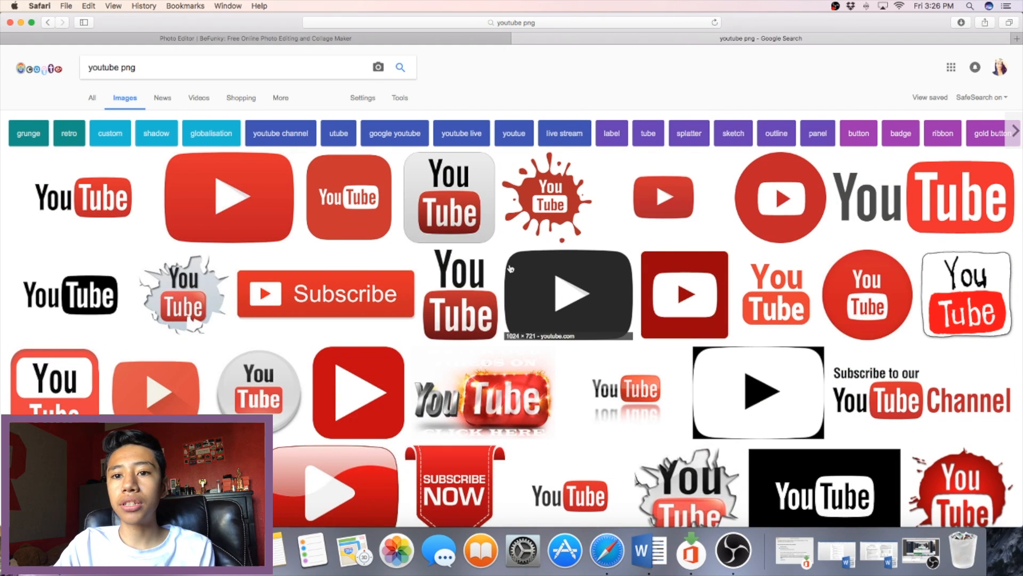
Save the stacked orange-red YouTube logo with a transparent background from imagespng.com to Downloads.
scroll(533, 293, "down", 1)
scroll(512, 237, "down", 1)
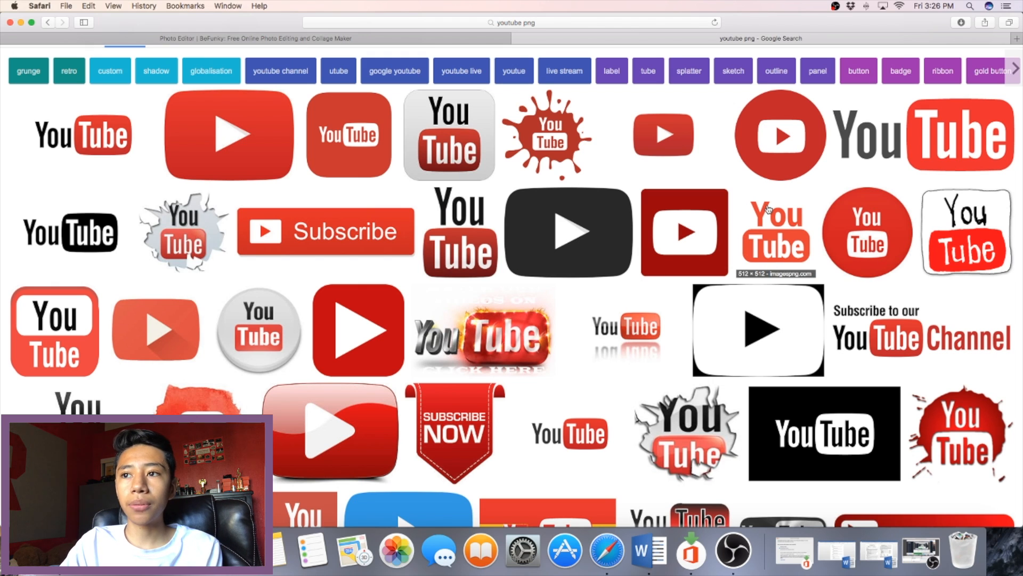
scroll(769, 208, "down", 2)
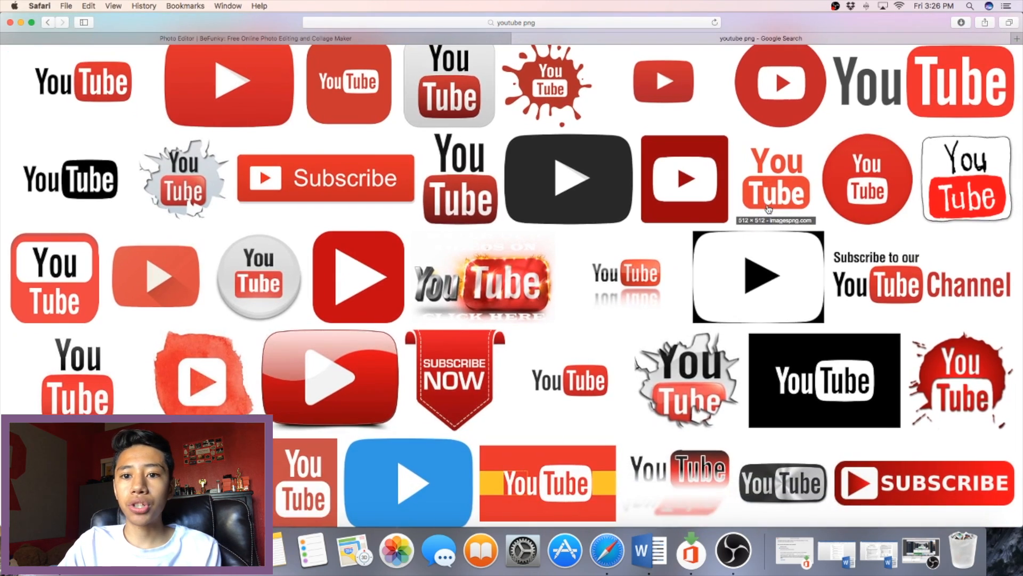
scroll(769, 208, "down", 5)
scroll(769, 208, "down", 1)
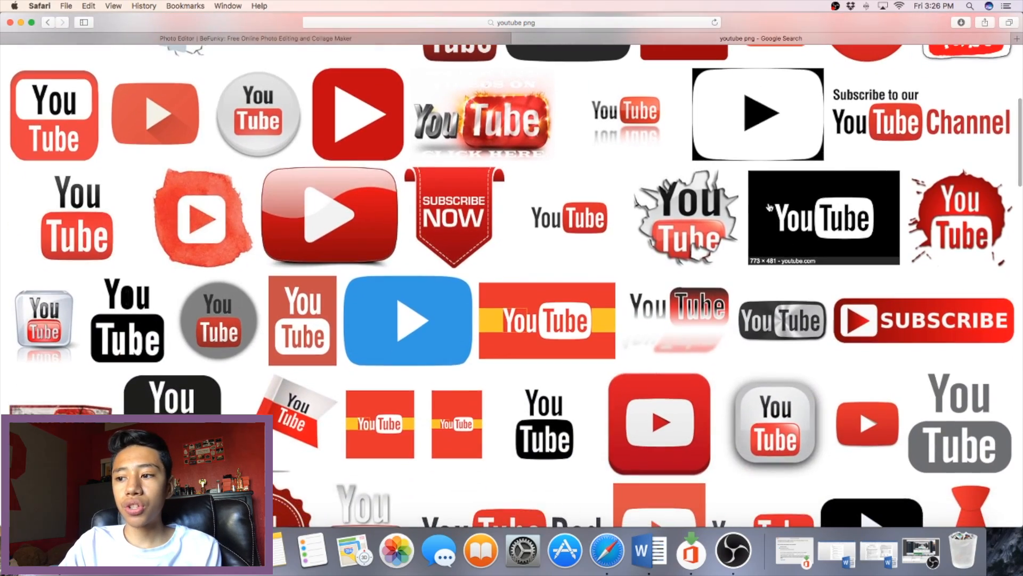
scroll(769, 209, "up", 2)
scroll(769, 209, "up", 5)
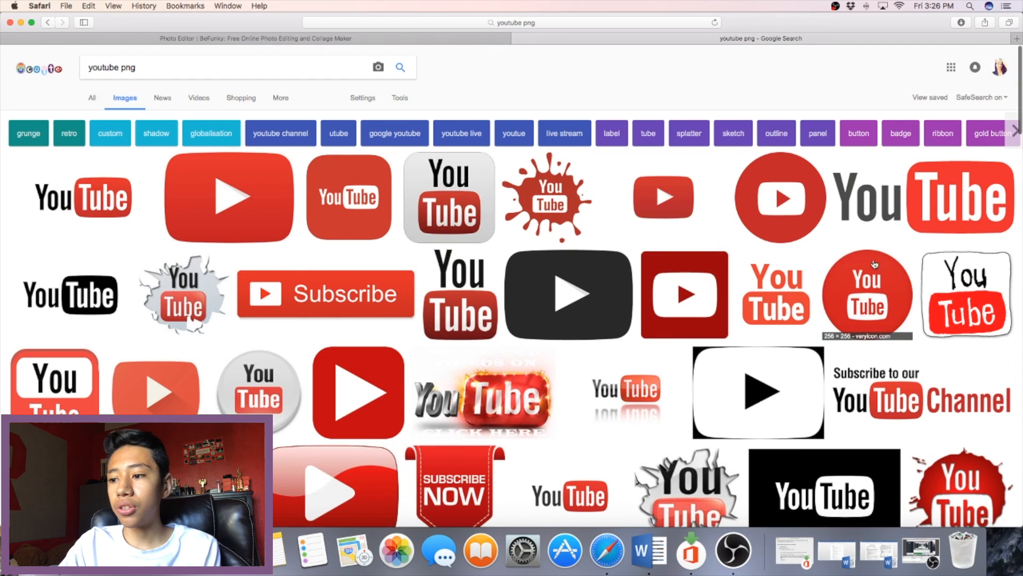
left_click(761, 279)
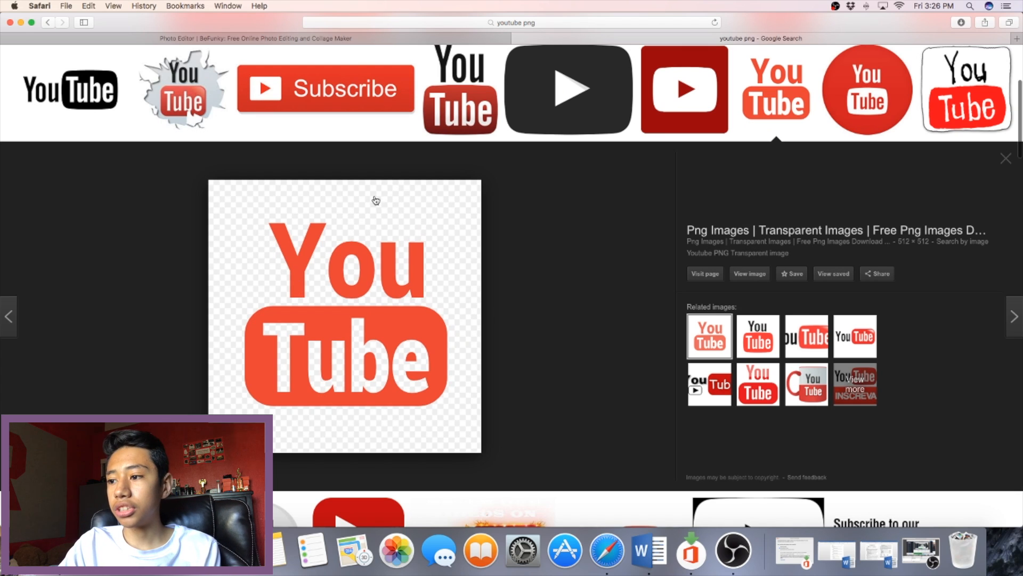
right_click(378, 227)
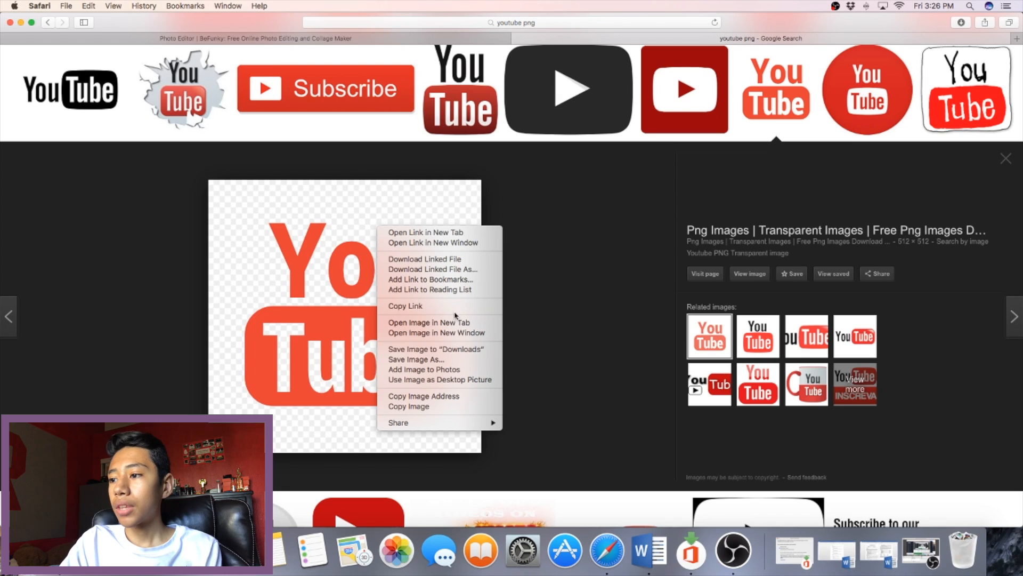
left_click(465, 349)
Add Youtube-PNG-Image.png as a layer in BeFunky and move the logo to the upper-right area of the gradient.
left_click(360, 42)
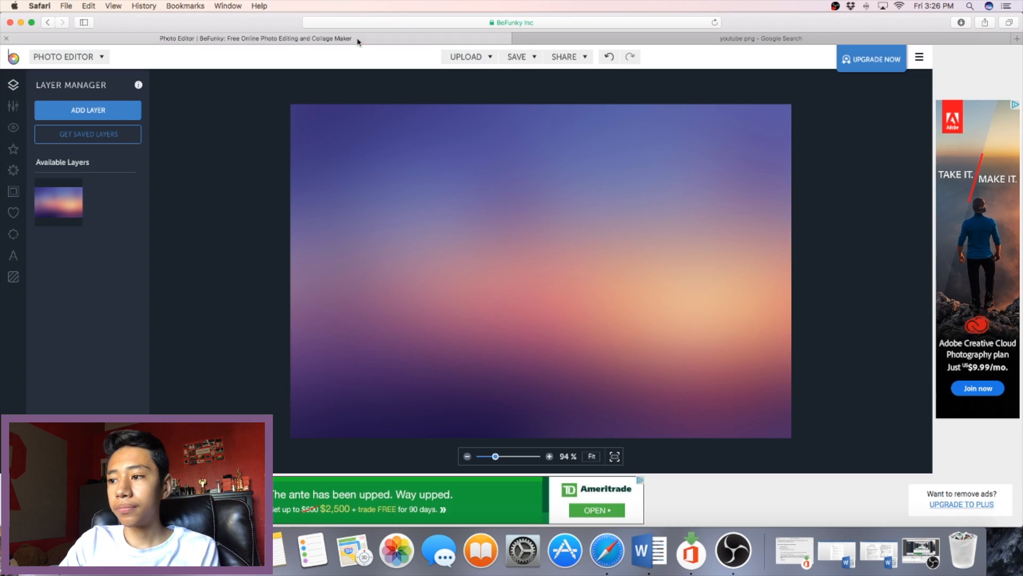
left_click(127, 111)
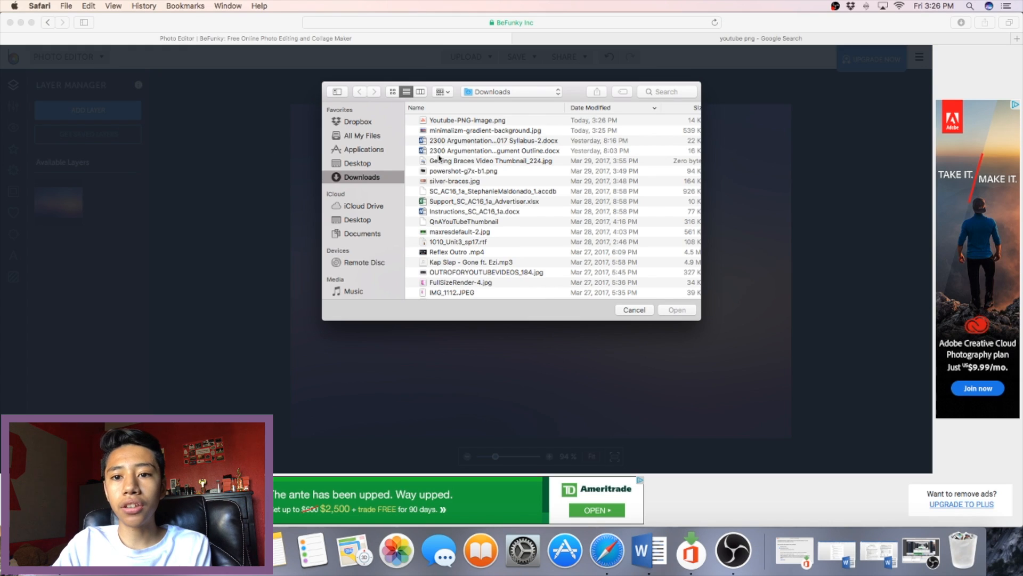
double_click(443, 121)
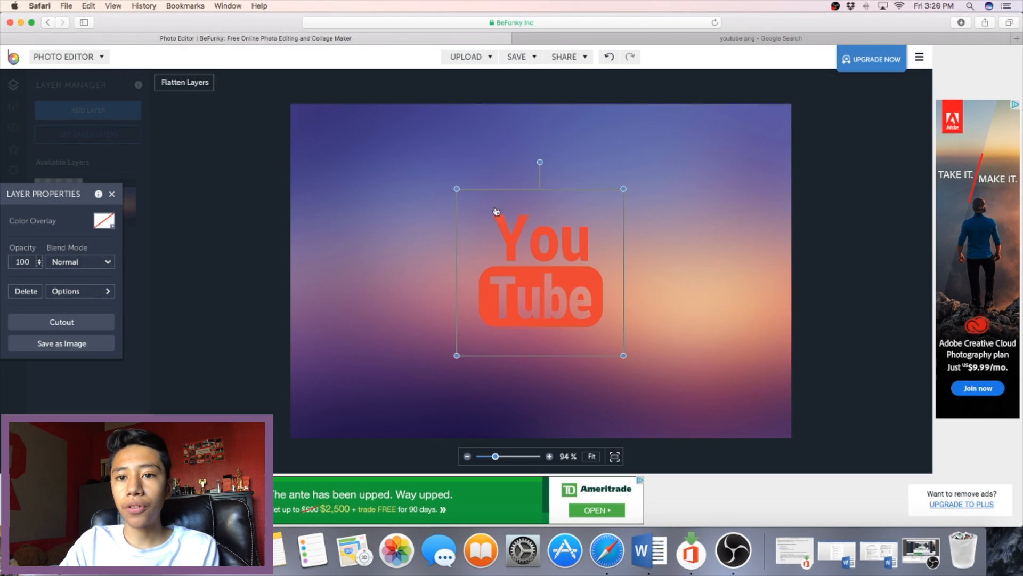
left_click_drag(560, 265, 656, 171)
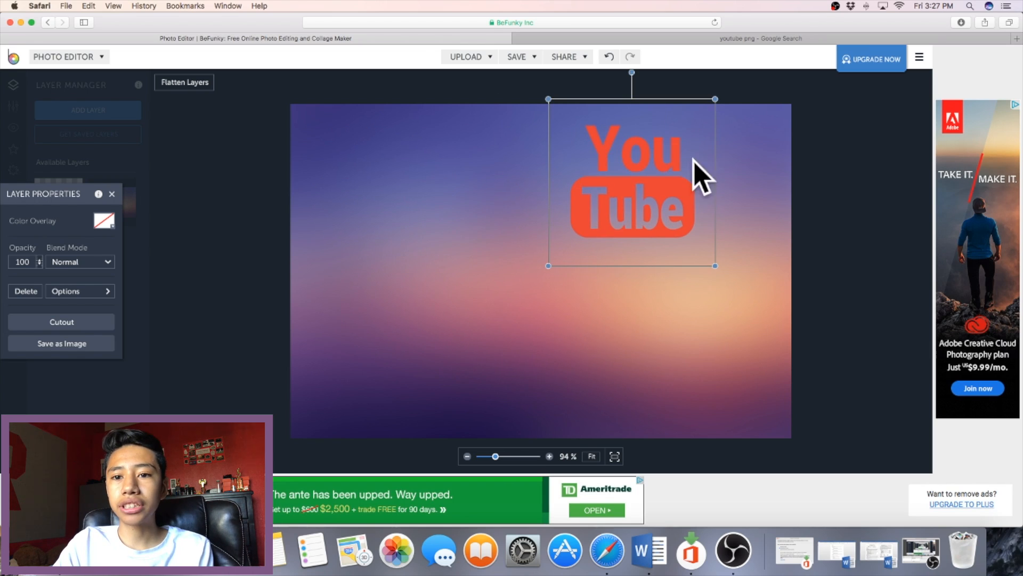
left_click(812, 164)
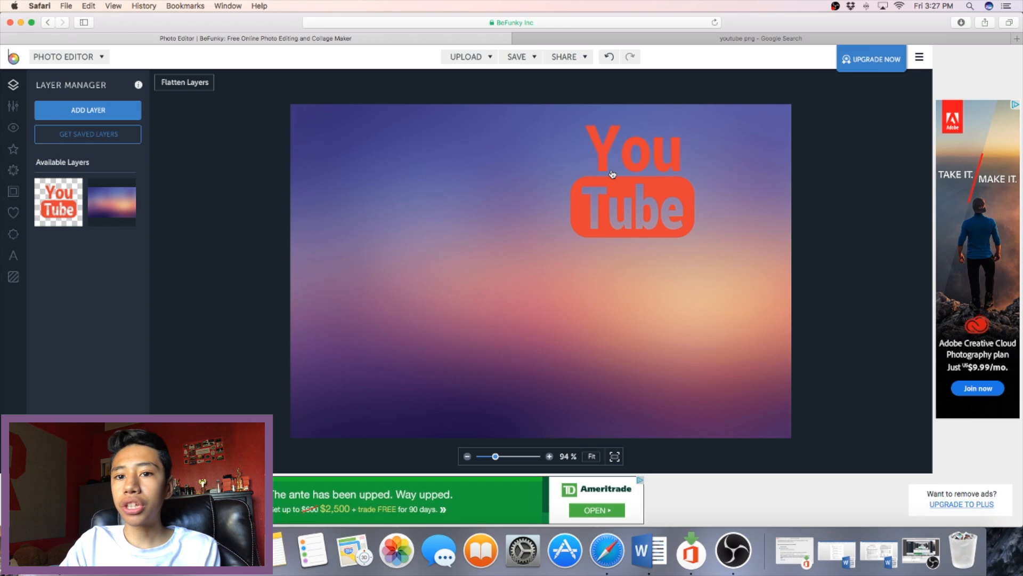
Go back to Google Images and replace the search with "finger click png".
left_click(735, 38)
scroll(222, 64, "up", 4)
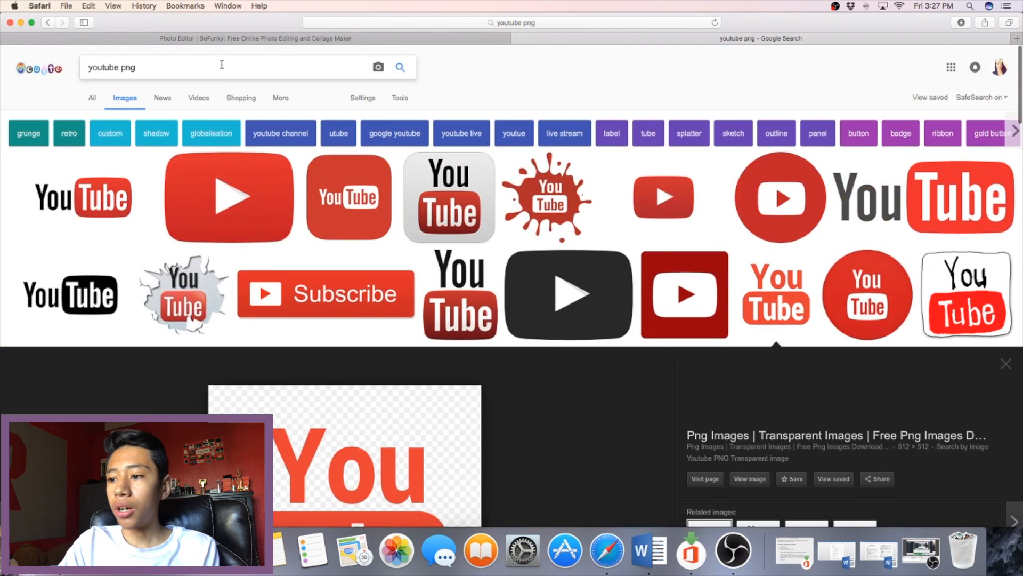
key("BackSpace")
key("BackSpace")
key("BackSpace")
key("BackSpace")
key("BackSpace")
key("BackSpace")
key("BackSpace")
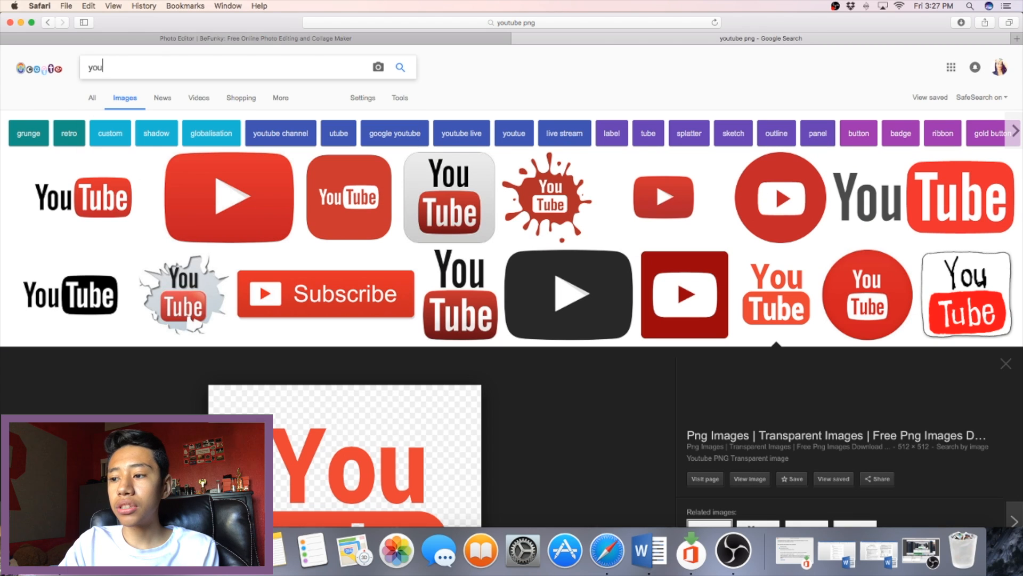
type("finger clic")
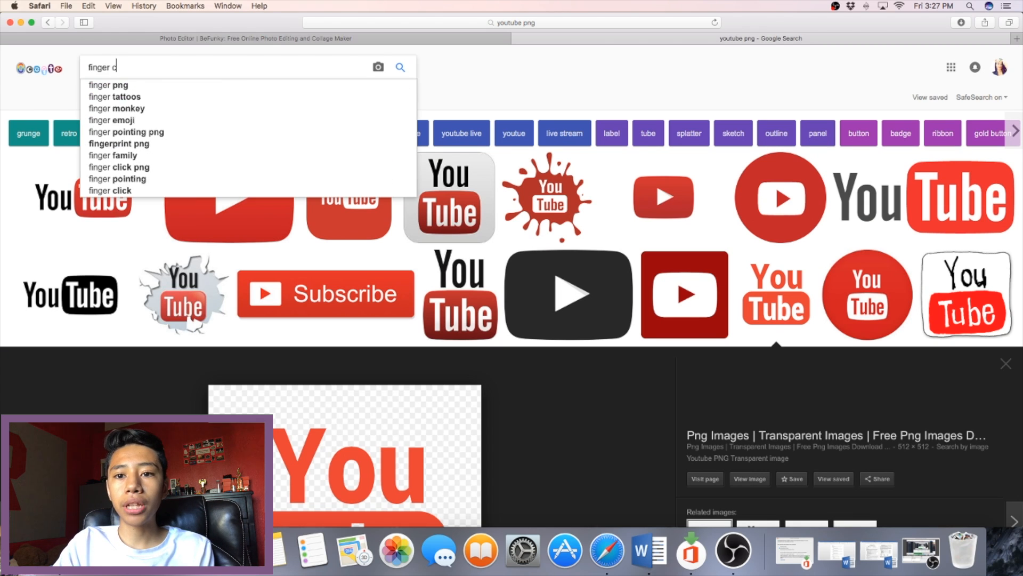
type("k png")
key("Return")
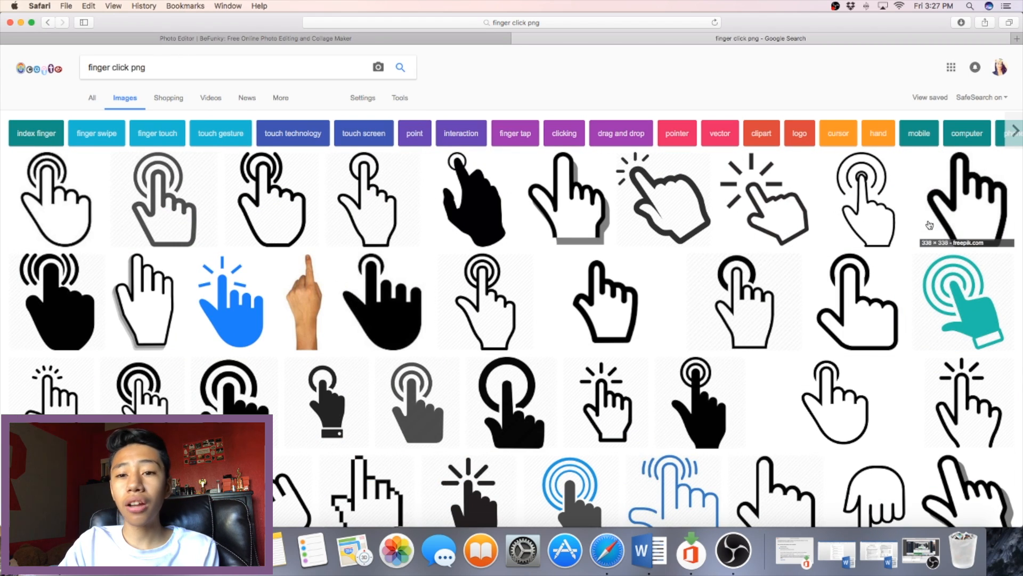
Preview the outlined pointing hand with click rays from PNG All, and close its preview.
left_click(780, 207)
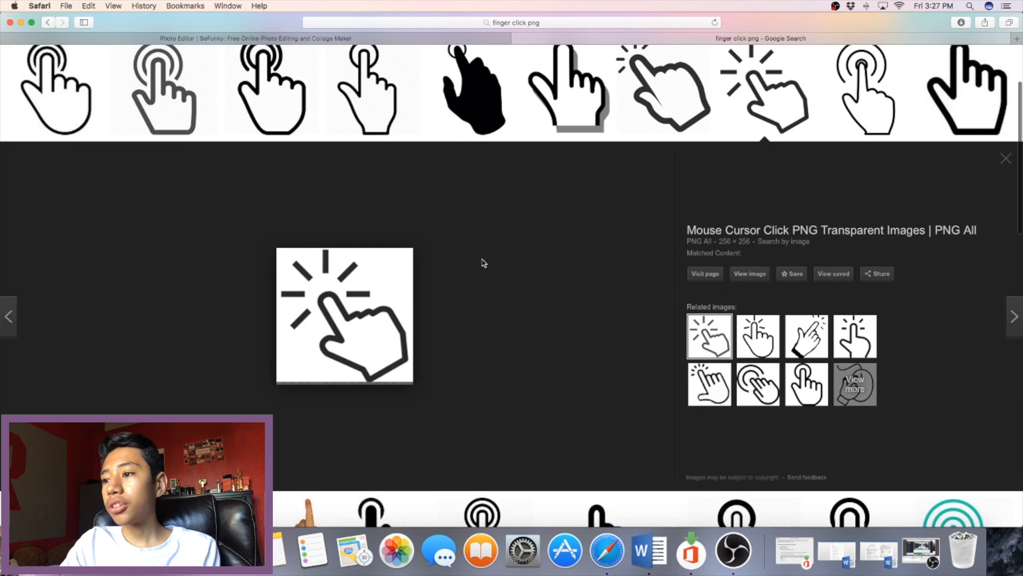
left_click(1005, 159)
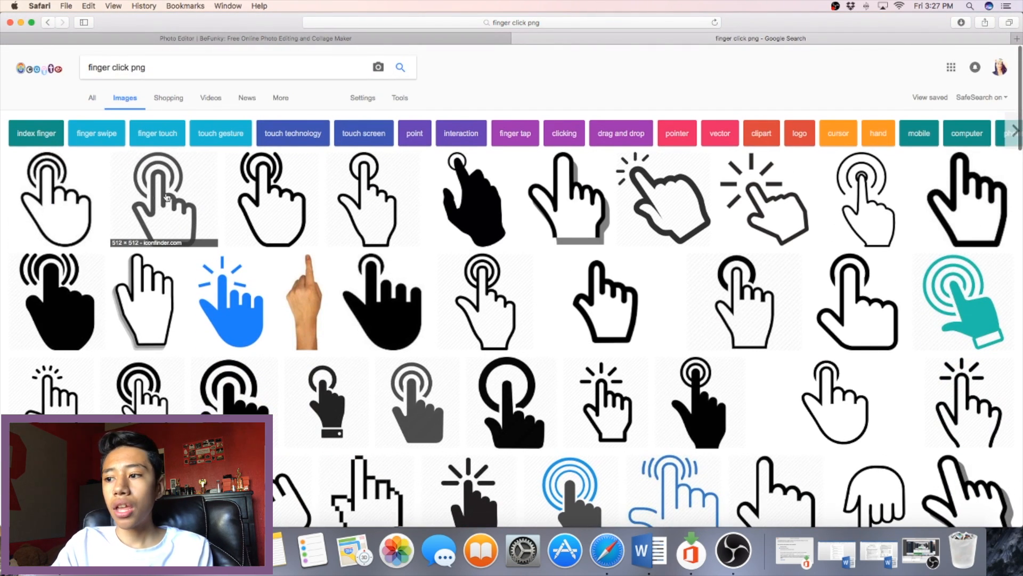
Find the tilted pixelated hand pointer from Iconfinder in the image results and save it to Downloads.
scroll(195, 199, "down", 5)
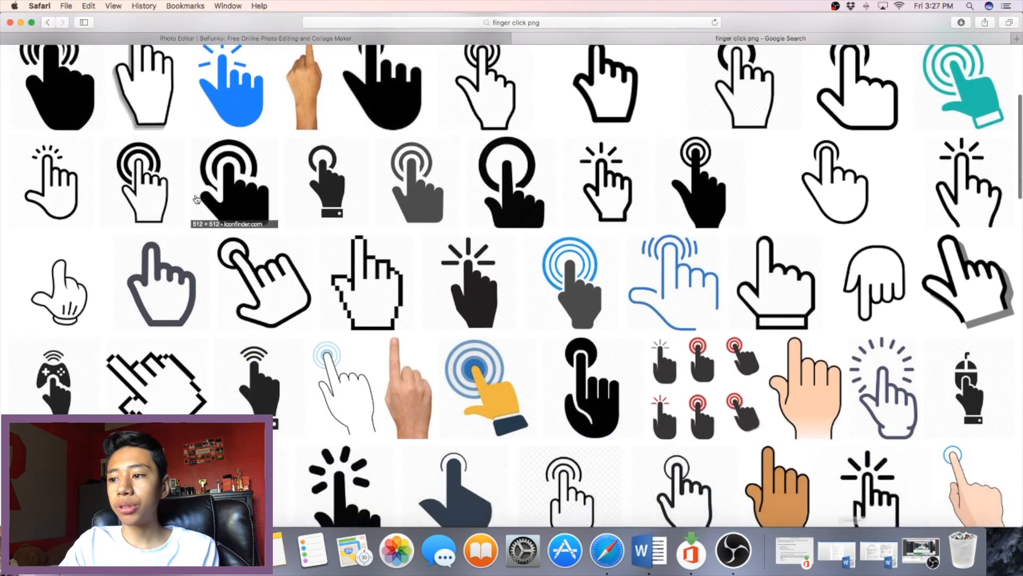
scroll(195, 198, "down", 4)
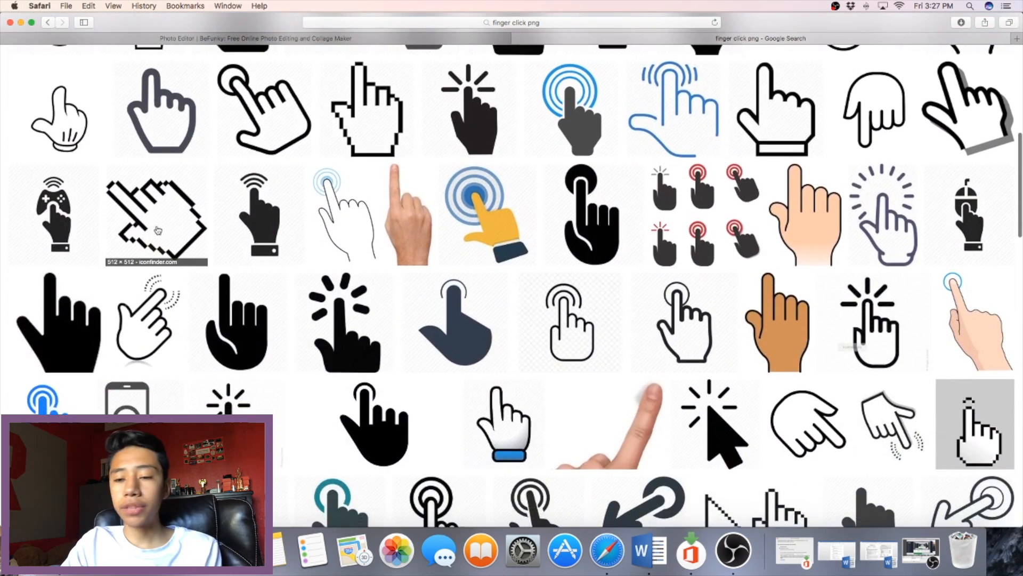
left_click(158, 228)
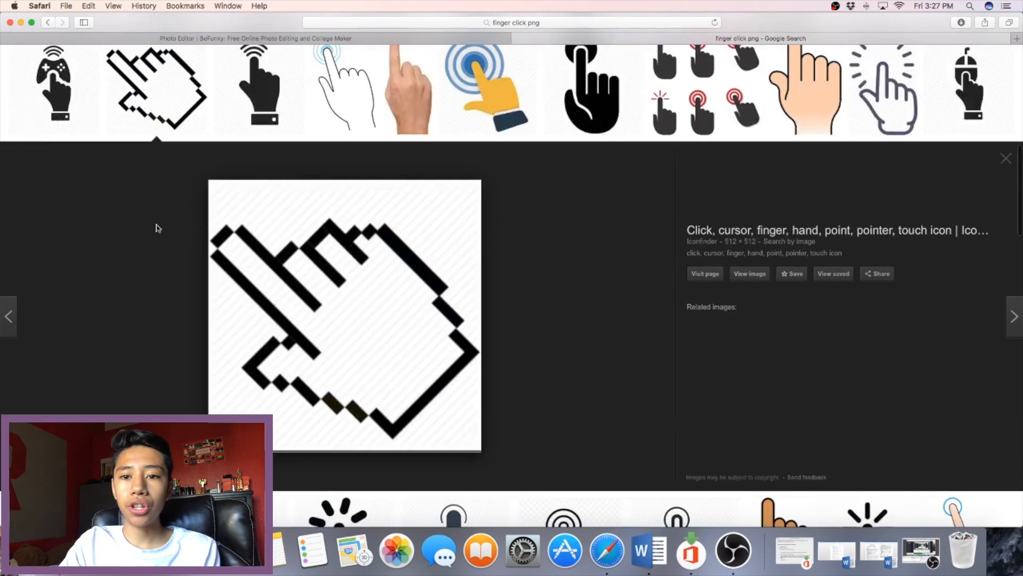
right_click(392, 229)
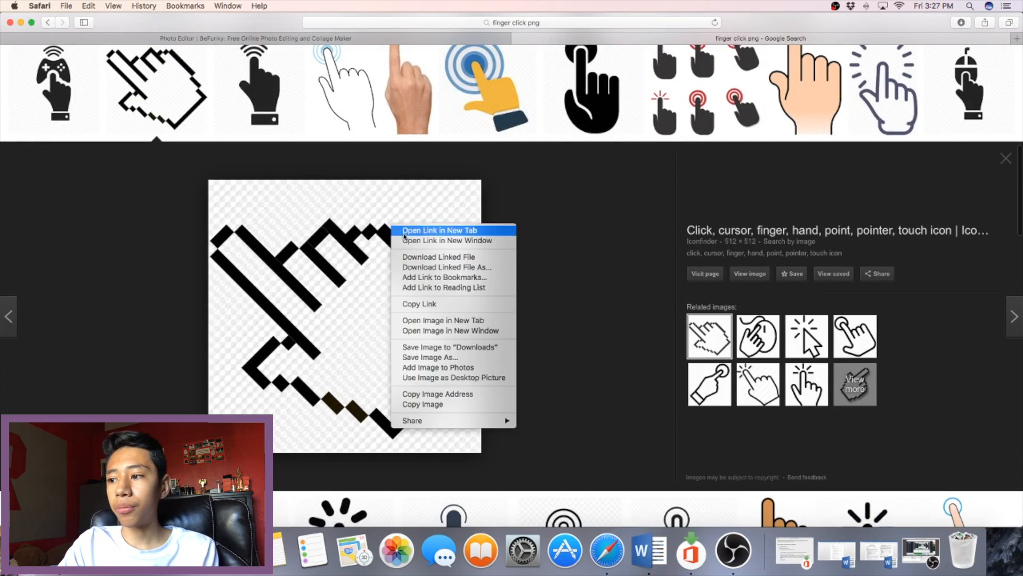
left_click(477, 347)
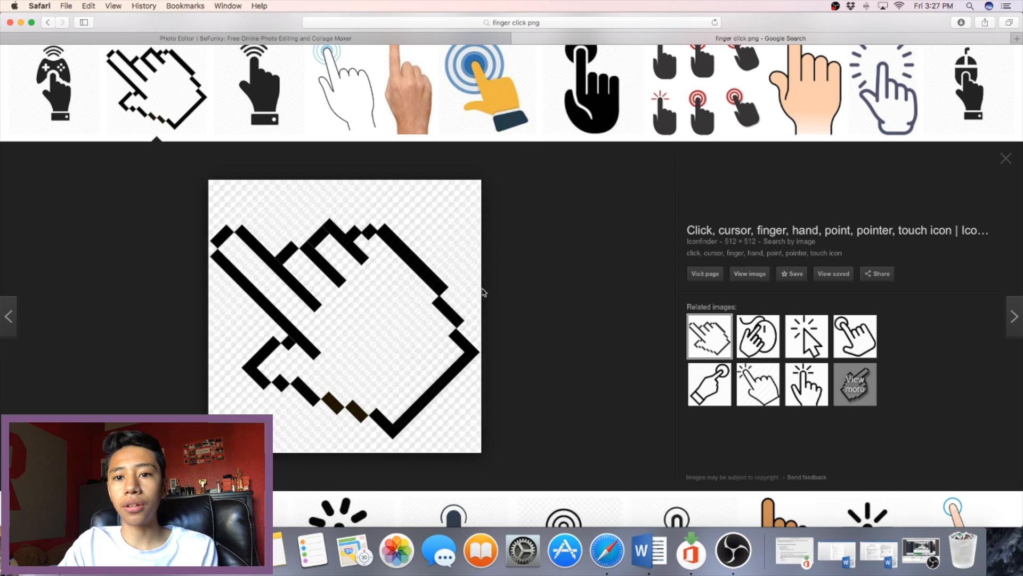
Switch to BeFunky and add pointer4-512.png from Downloads as a new layer.
left_click(397, 38)
left_click(114, 108)
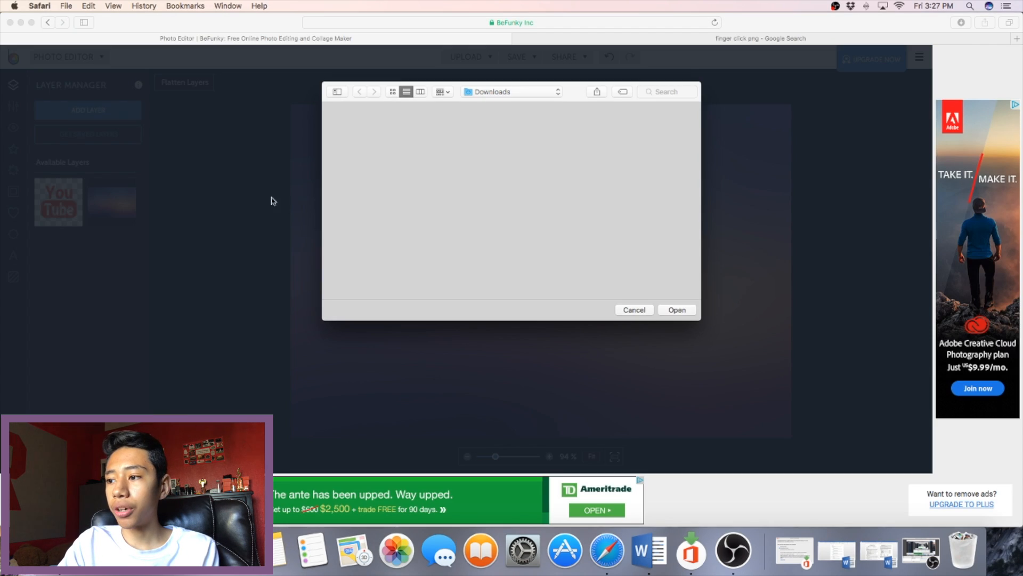
left_click(462, 121)
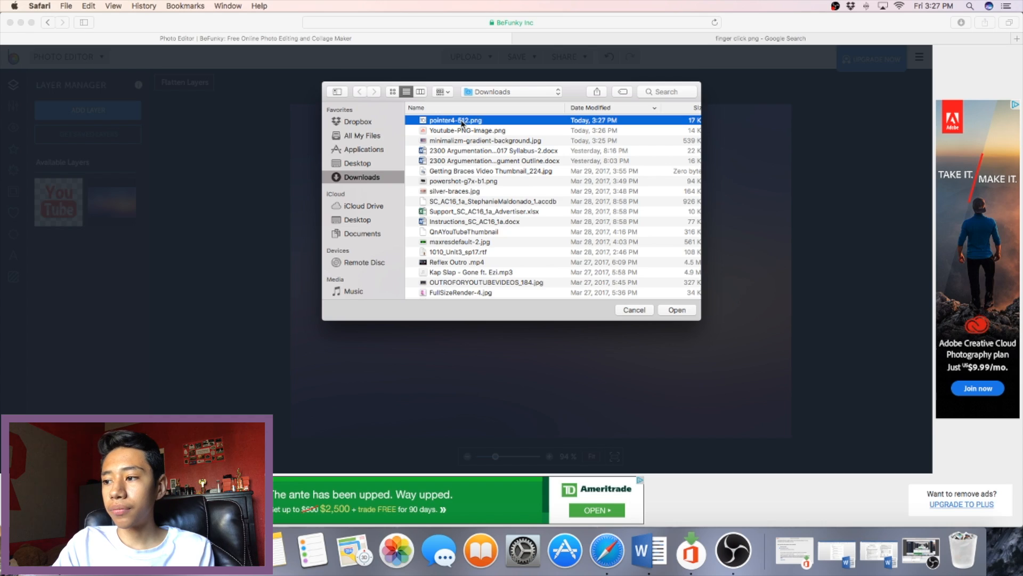
double_click(462, 121)
Shrink the hand pointer layer and place it with its fingertip on the YouTube logo's lower-right corner.
left_click_drag(615, 293, 798, 405)
left_click_drag(740, 384, 693, 234)
left_click_drag(634, 172, 711, 251)
left_click_drag(786, 314, 745, 265)
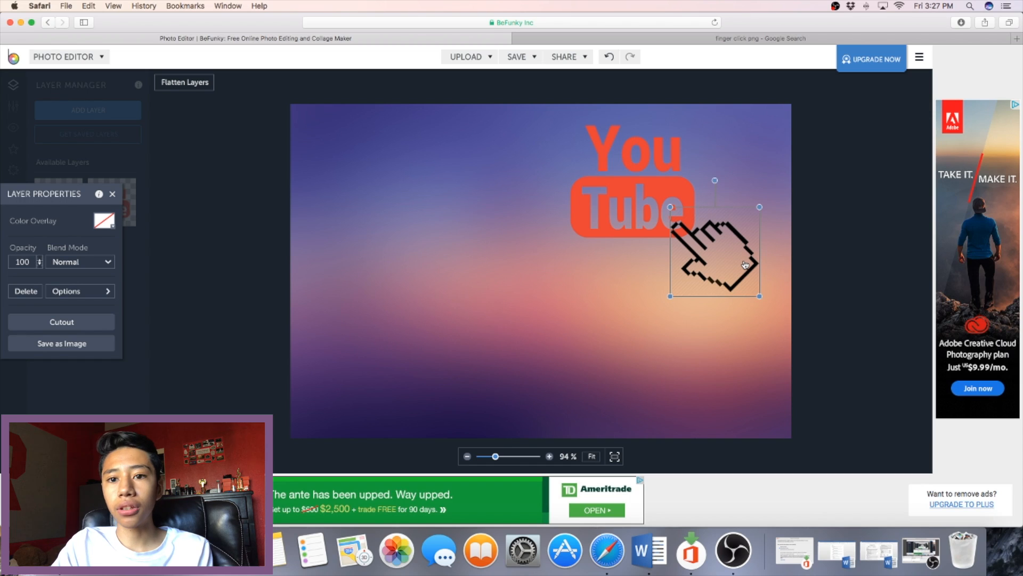
left_click(851, 268)
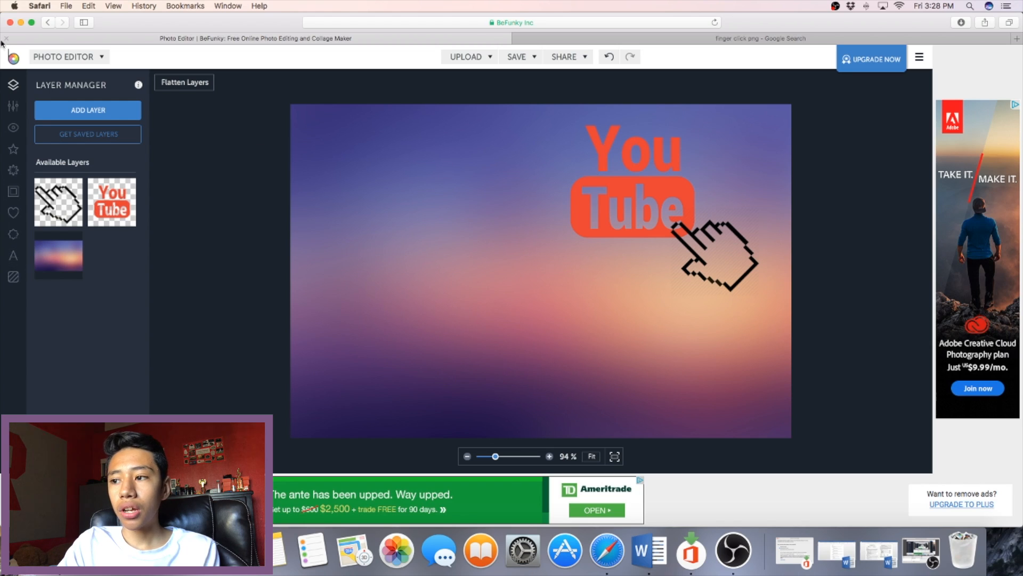
Resize the background image to 1280 px wide and 720 px high without locking the aspect ratio.
left_click(14, 106)
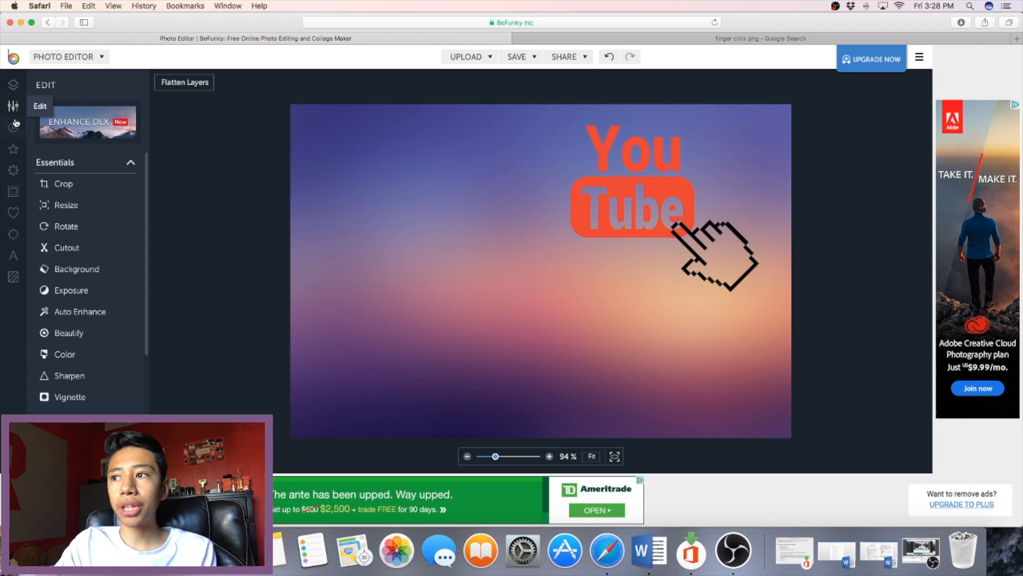
left_click(66, 206)
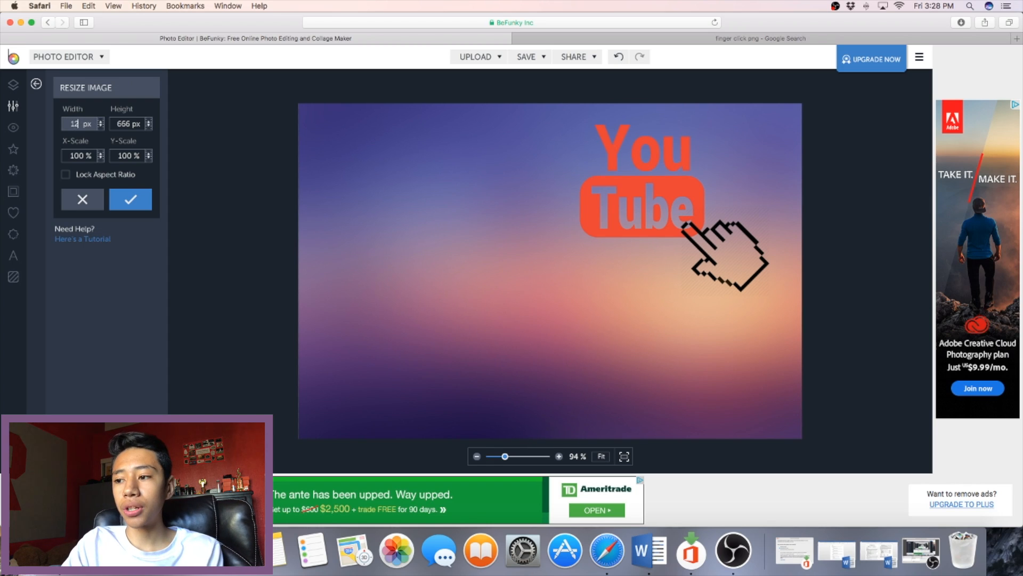
key("BackSpace")
key("BackSpace")
key("BackSpace")
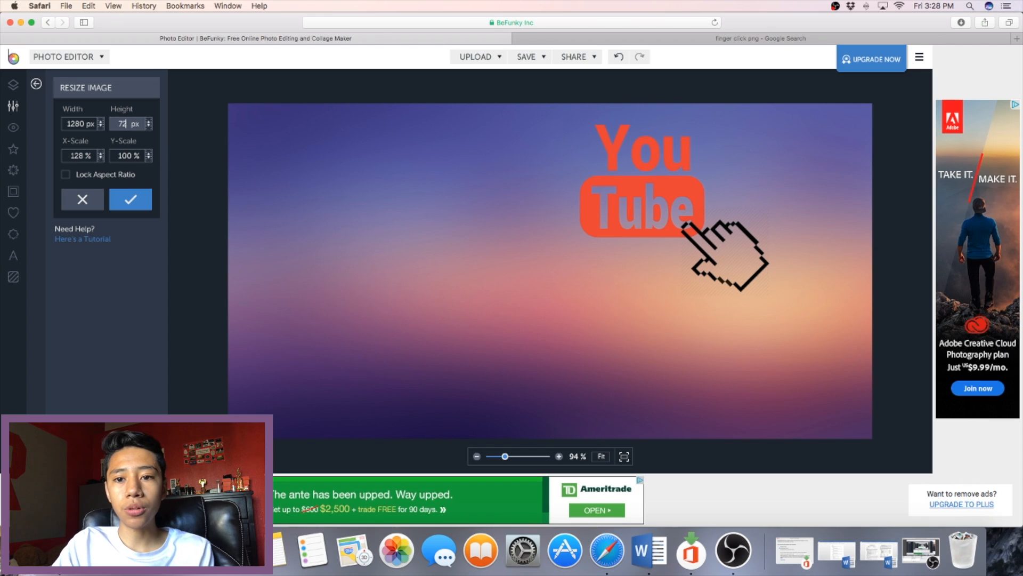
key("Return")
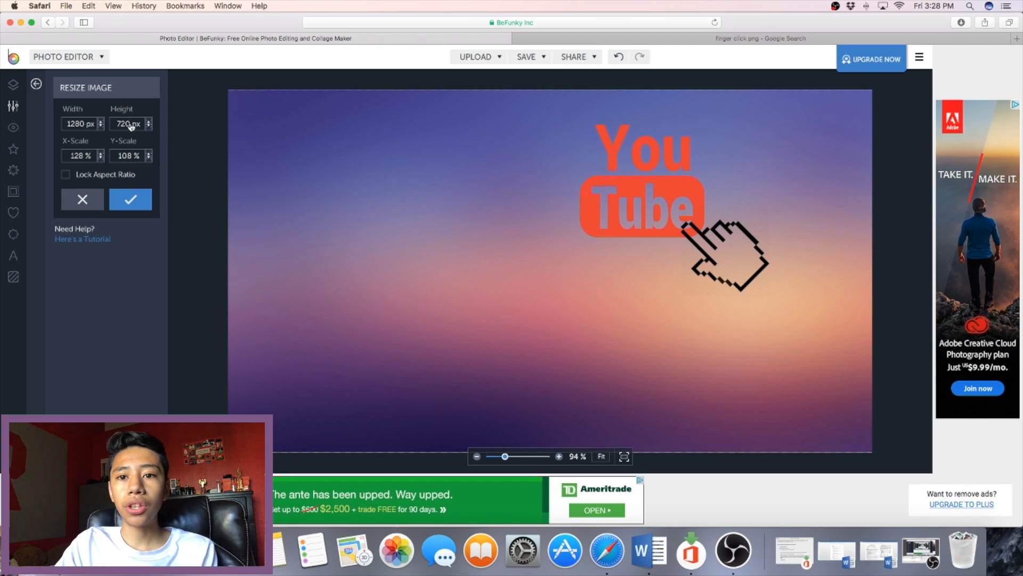
left_click(129, 205)
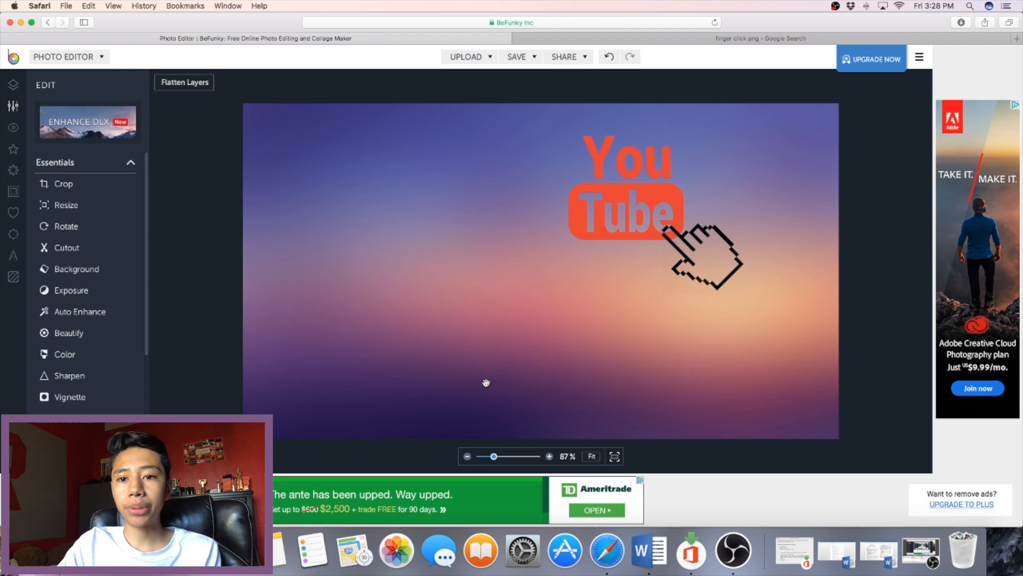
Move the hand pointer away from the YouTube logo, toward the lower-right area of the gradient.
left_click(696, 250)
left_click_drag(715, 255, 777, 261)
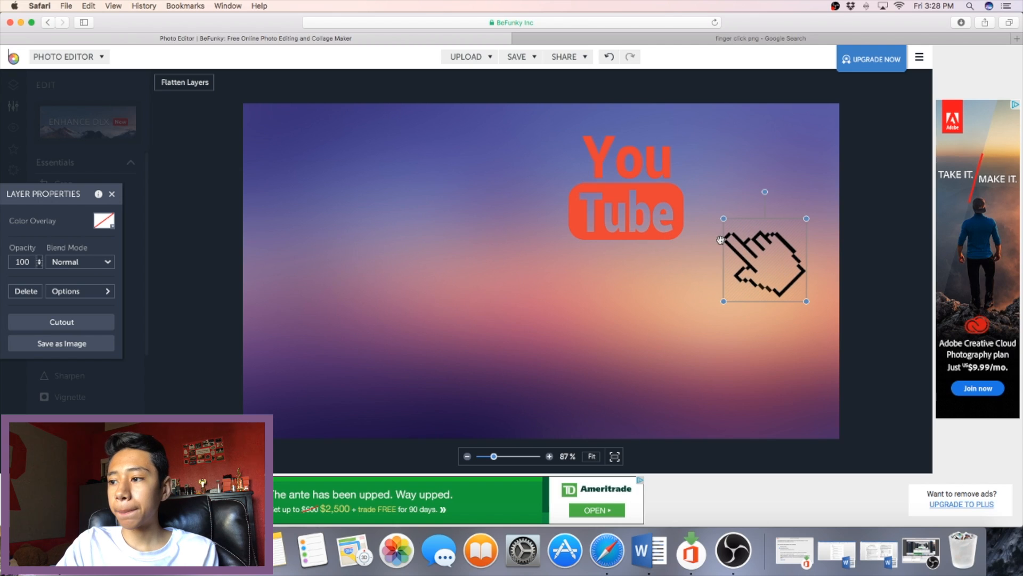
left_click_drag(659, 226, 701, 230)
left_click_drag(784, 252, 775, 249)
left_click_drag(806, 328, 808, 341)
Enlarge the YouTube logo within the upper-right area of the gradient and move the hand pointer to its lower-right corner.
left_click(676, 172)
left_click_drag(586, 106, 487, 11)
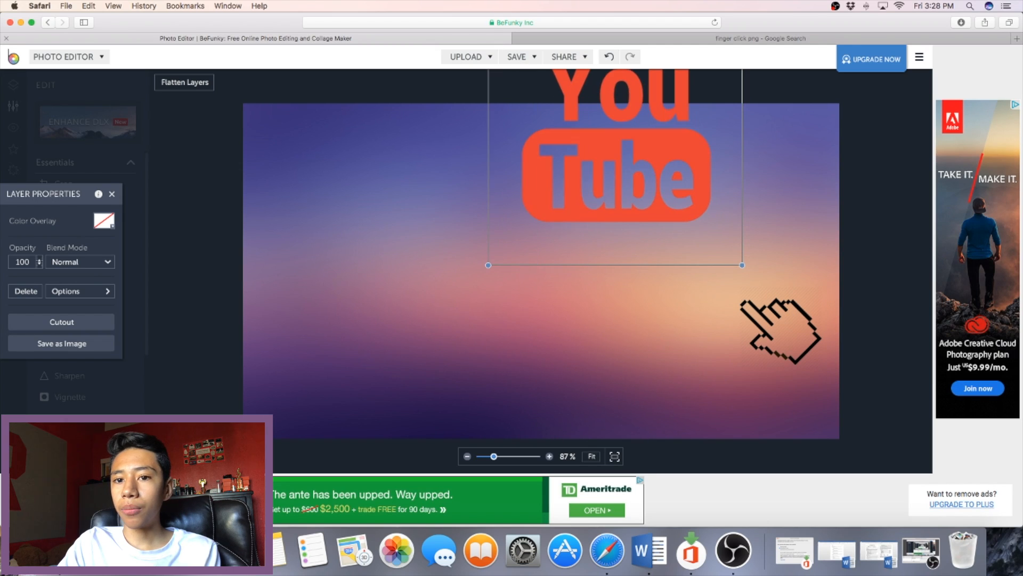
left_click_drag(693, 163, 709, 222)
left_click_drag(805, 334, 789, 298)
left_click(629, 239)
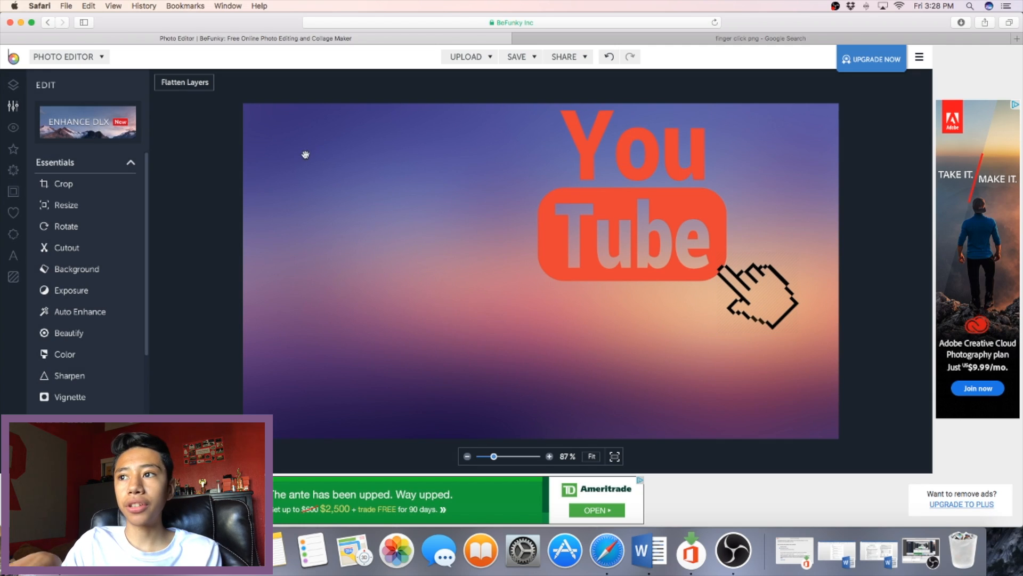
Apply a black Vignette in Normal blend mode to the gradient background, with the amount raised to about 91.
scroll(107, 242, "down", 4)
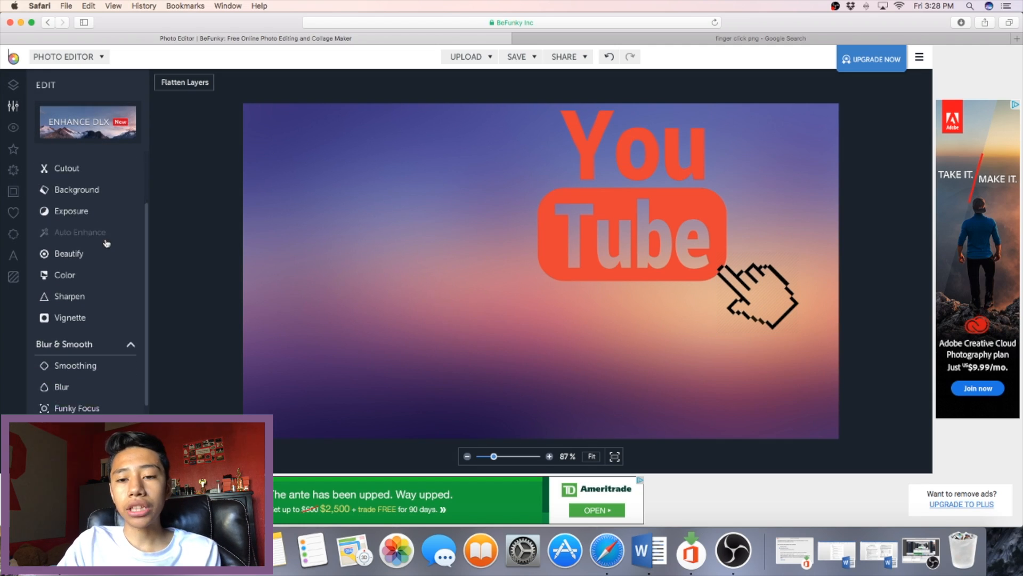
left_click(93, 306)
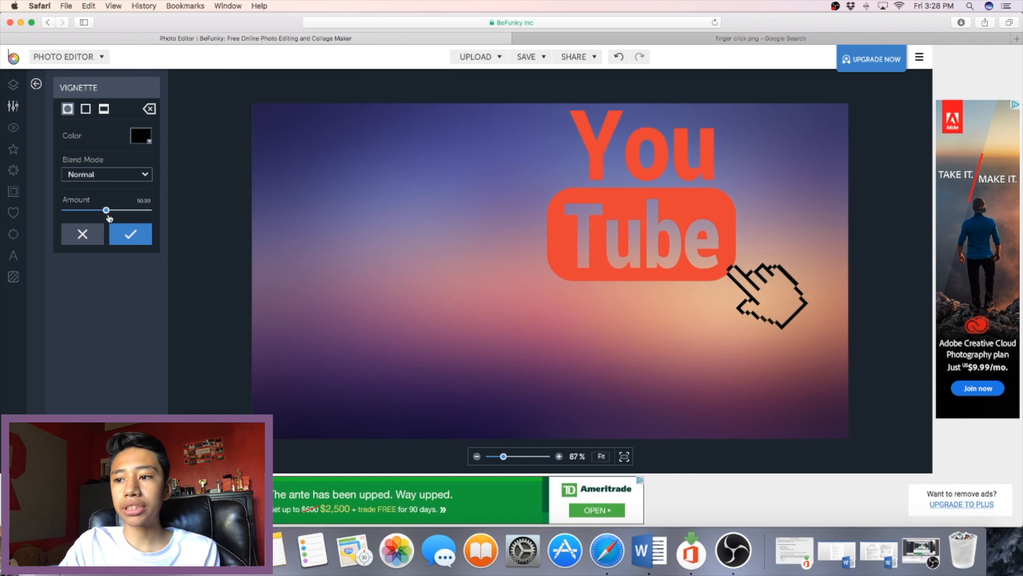
left_click_drag(106, 210, 169, 214)
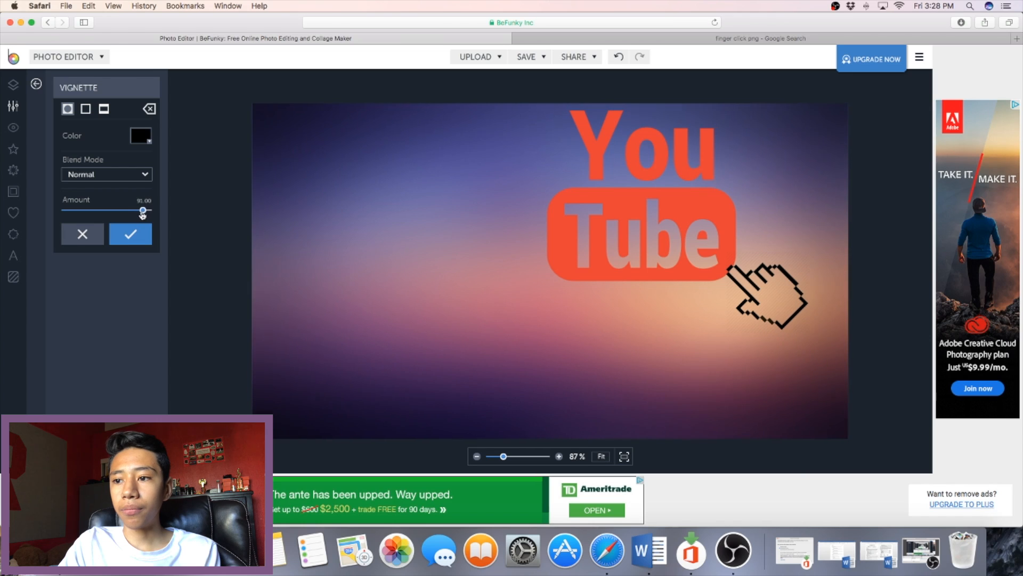
left_click_drag(327, 273, 409, 260)
left_click(130, 233)
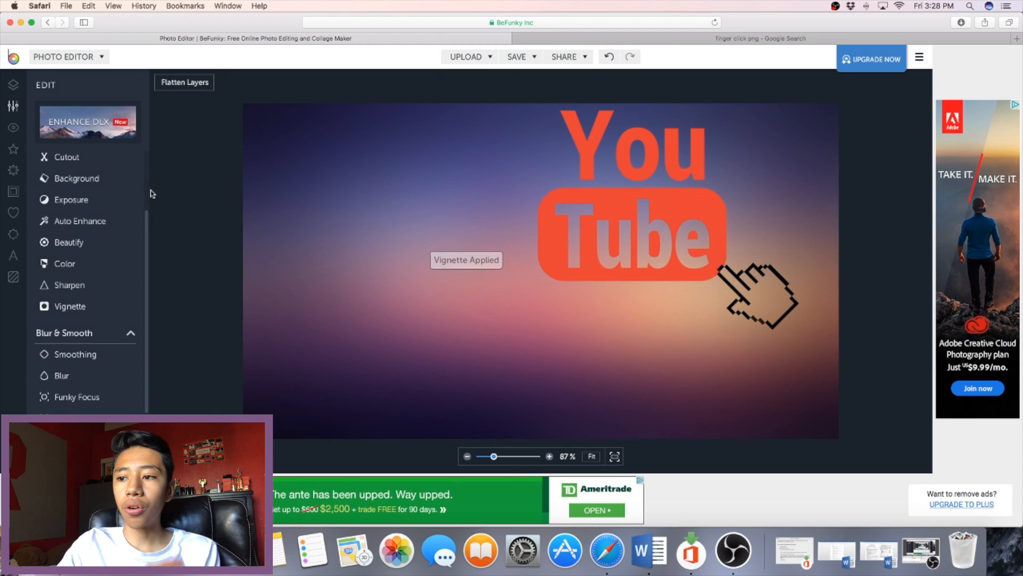
Apply a Blur with an amount of 30 to the gradient background.
scroll(106, 362, "down", 3)
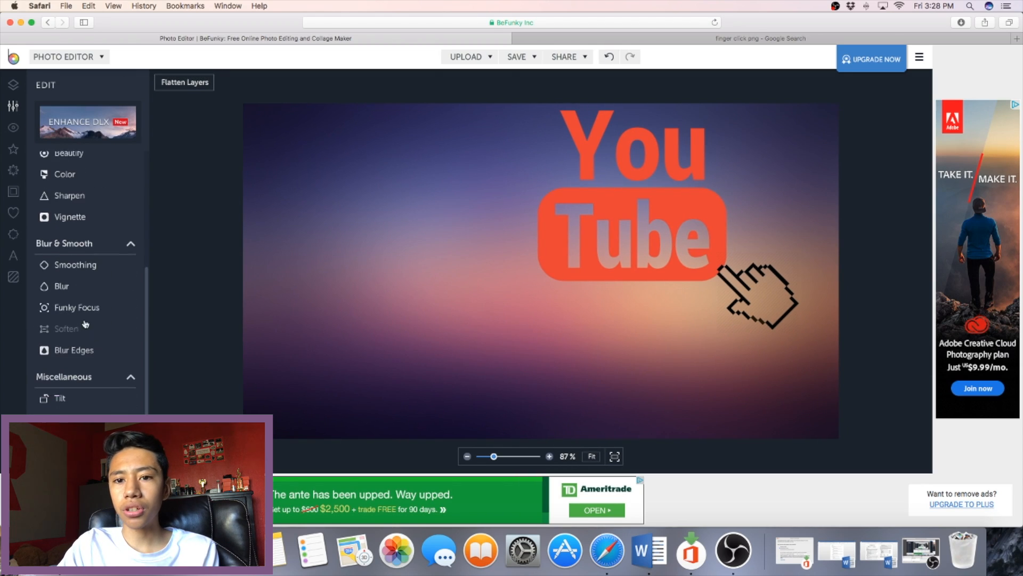
left_click(80, 283)
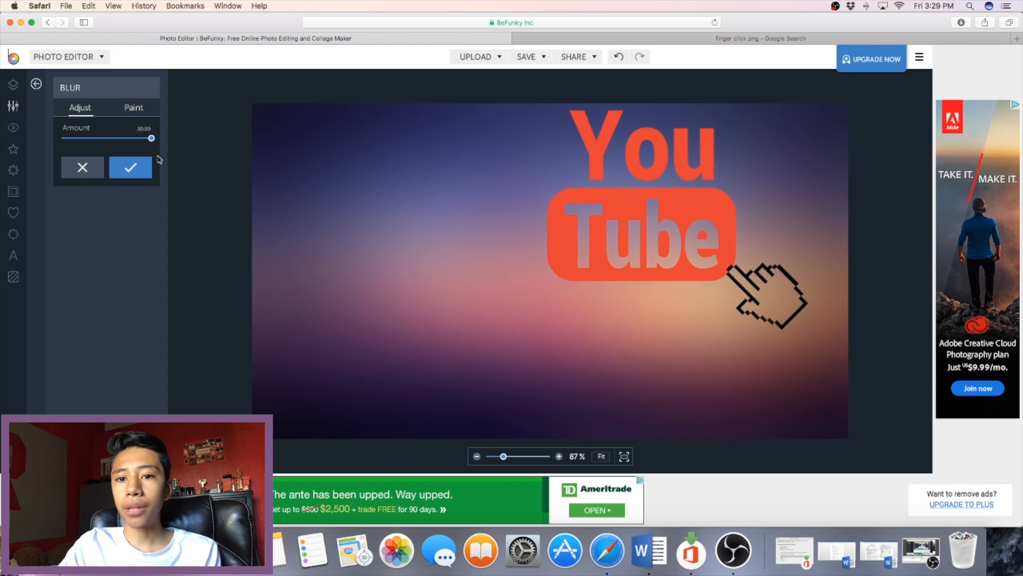
left_click(134, 169)
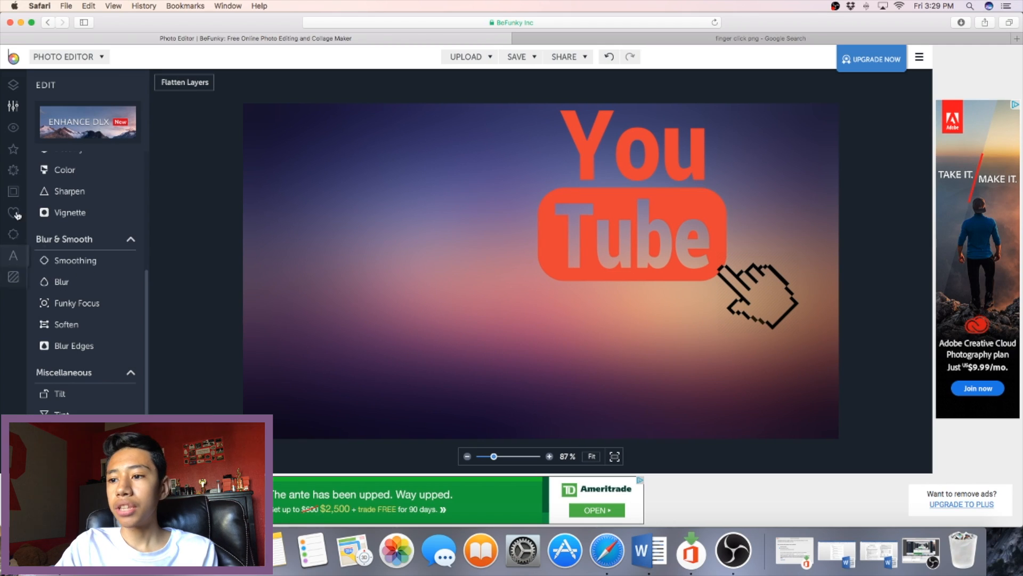
Look through the Touch Up tools, the Featured effects, and the Cartoonizer and Inkify styles among the Artsy effects.
left_click(13, 128)
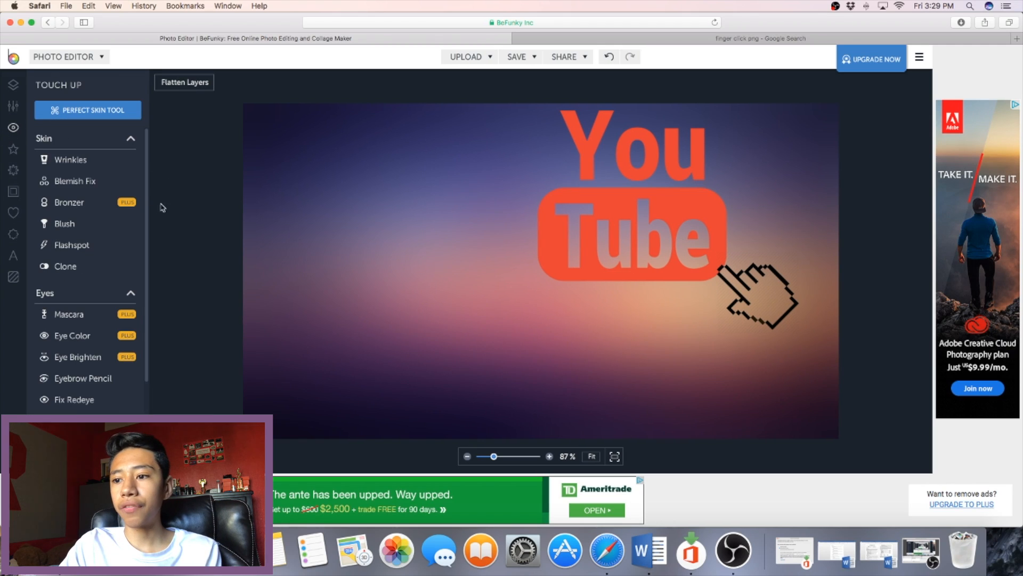
scroll(91, 272, "down", 5)
scroll(88, 272, "up", 5)
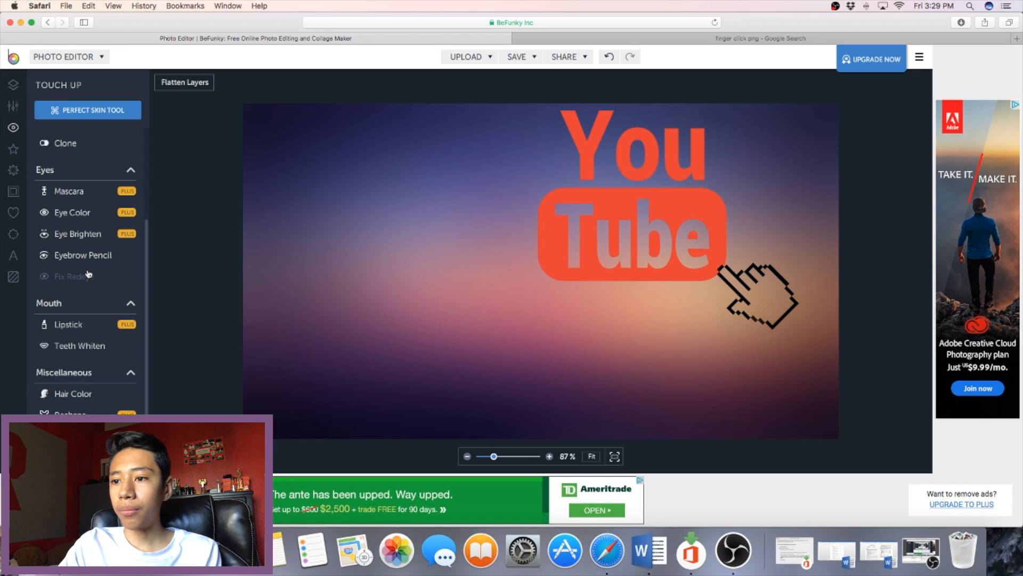
left_click(13, 149)
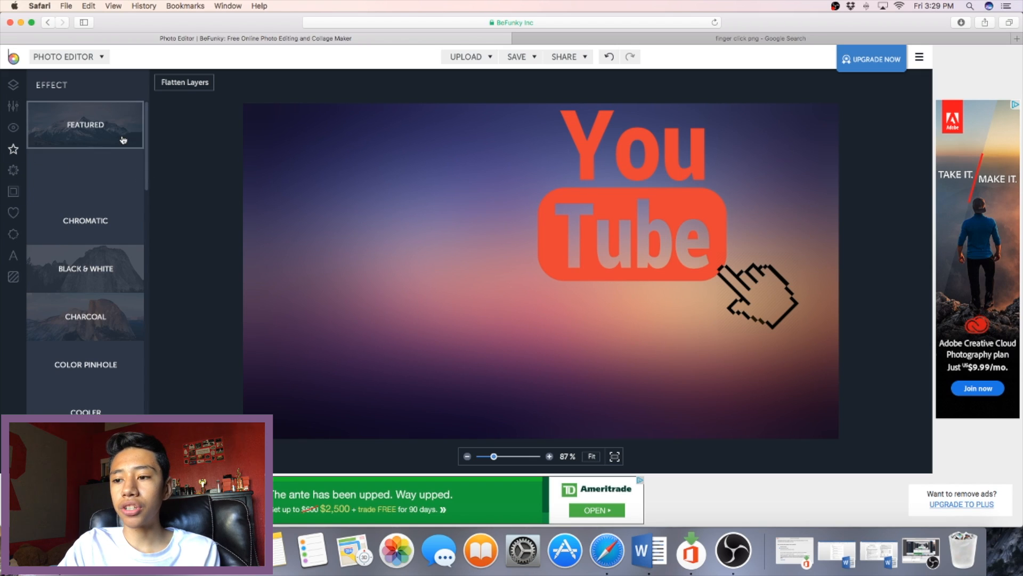
scroll(124, 140, "down", 3)
scroll(123, 136, "up", 3)
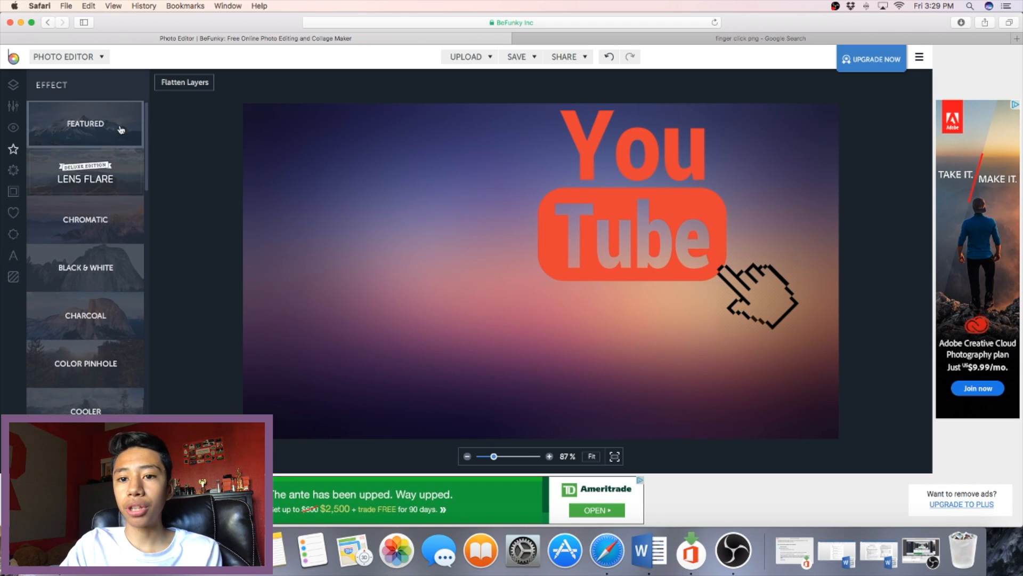
left_click(121, 129)
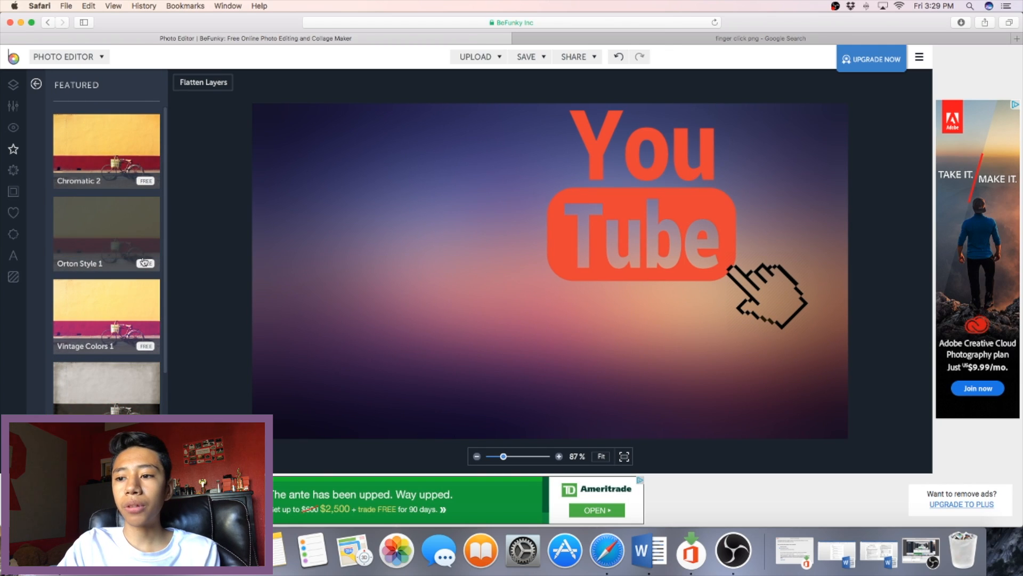
left_click(13, 172)
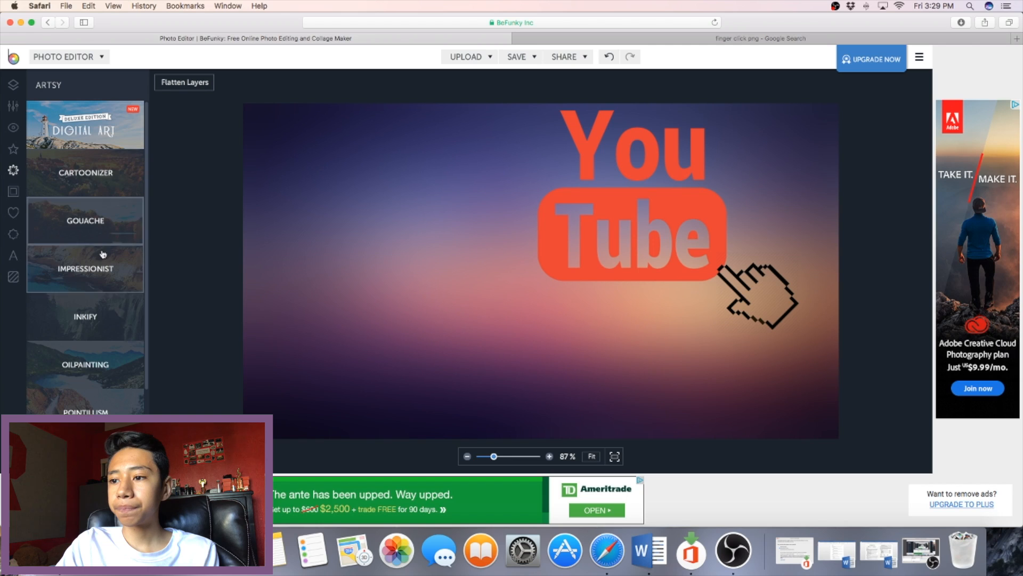
left_click(105, 193)
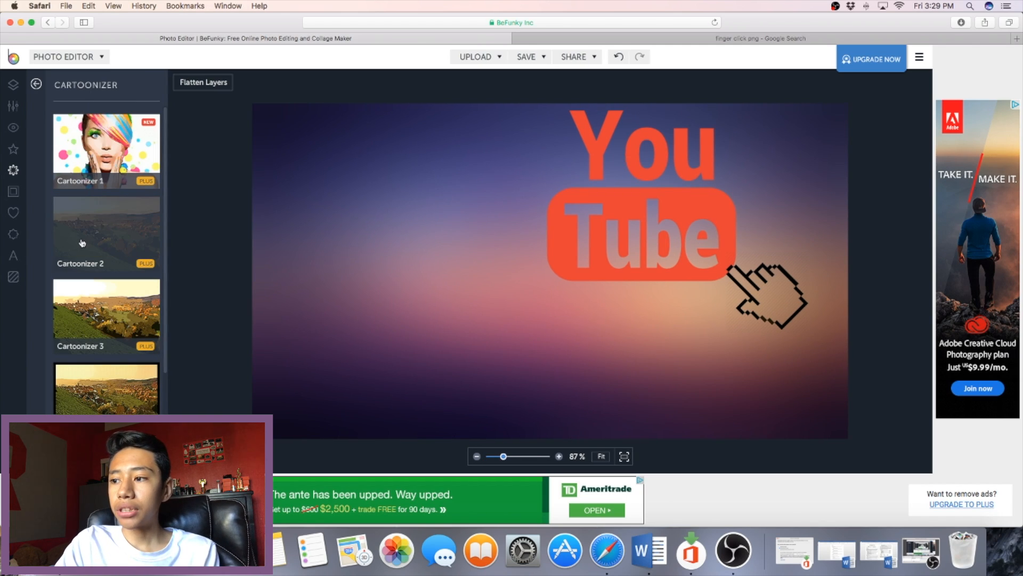
left_click(12, 170)
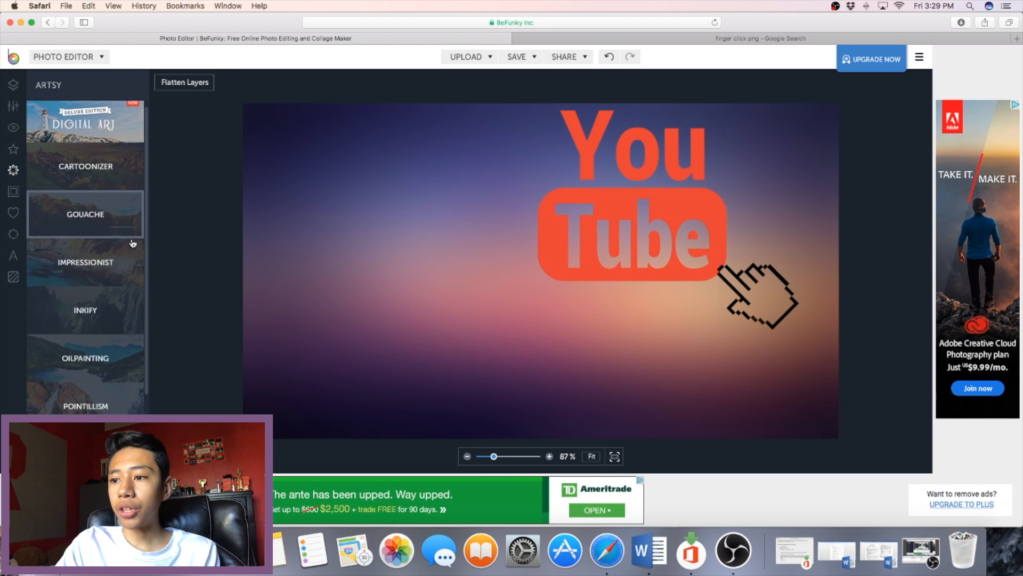
scroll(133, 243, "down", 3)
left_click(121, 242)
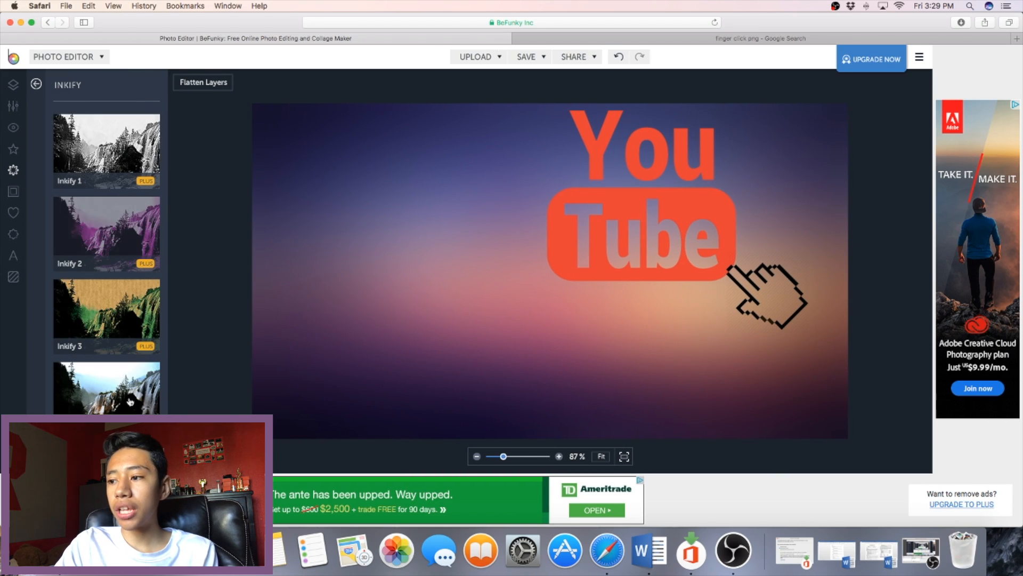
Add a Border frame around the gradient and reduce its inner thickness to 0.
left_click(14, 192)
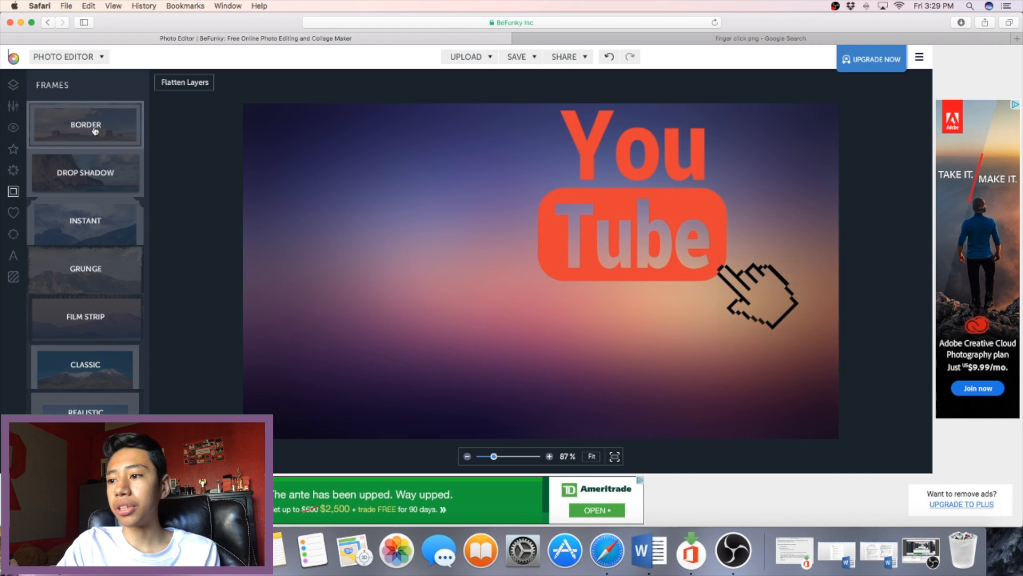
left_click(94, 127)
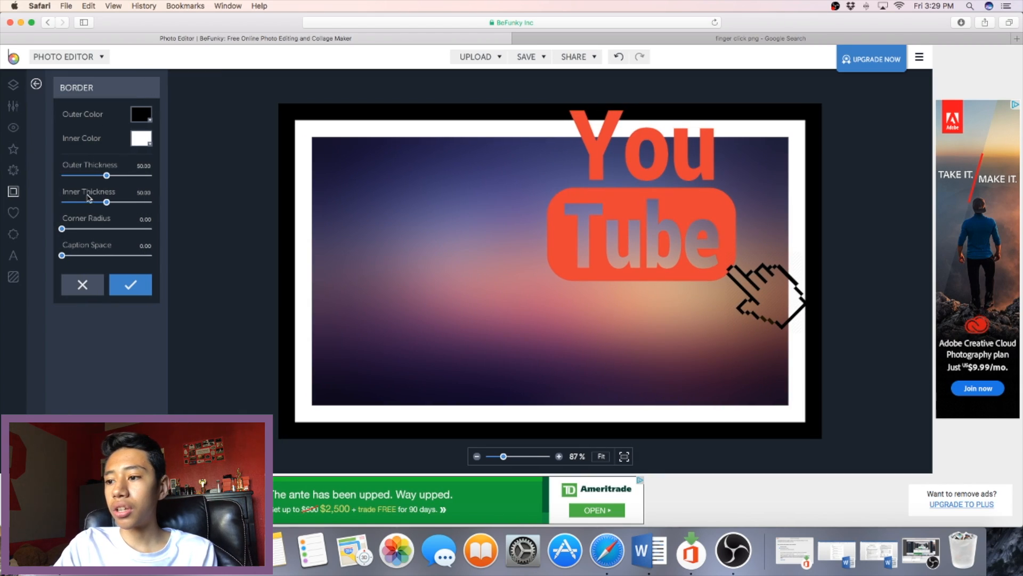
left_click_drag(105, 208, 50, 208)
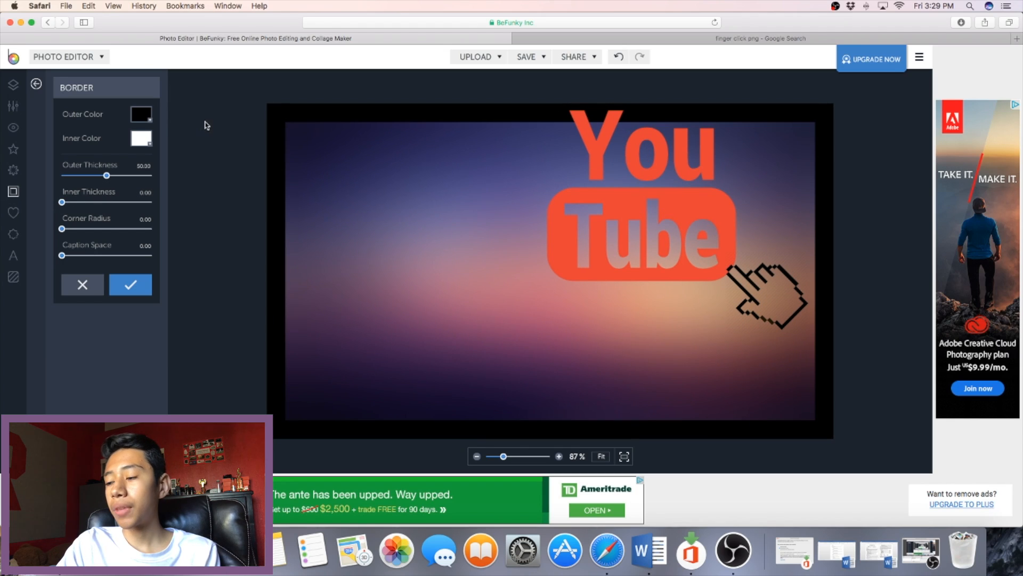
Set the border's outer color to dark purple #3A1E49 sampled from the gradient and apply the frame.
left_click(139, 116)
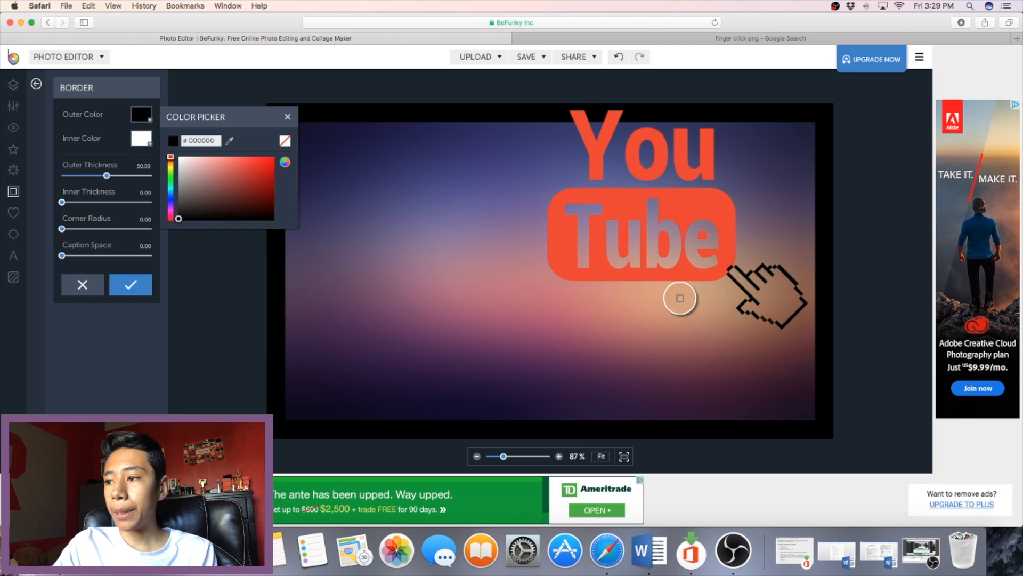
left_click(680, 298)
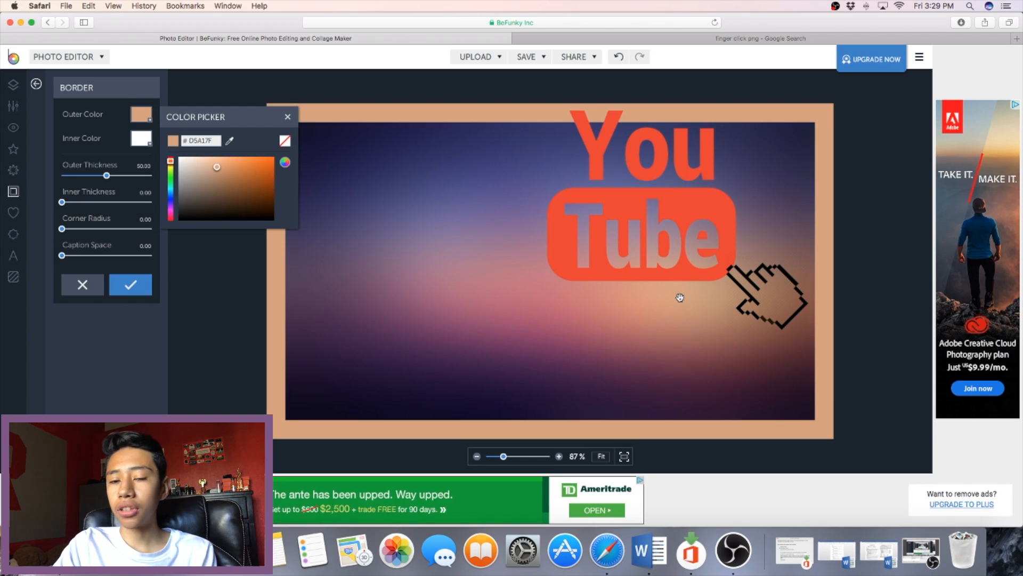
left_click(229, 141)
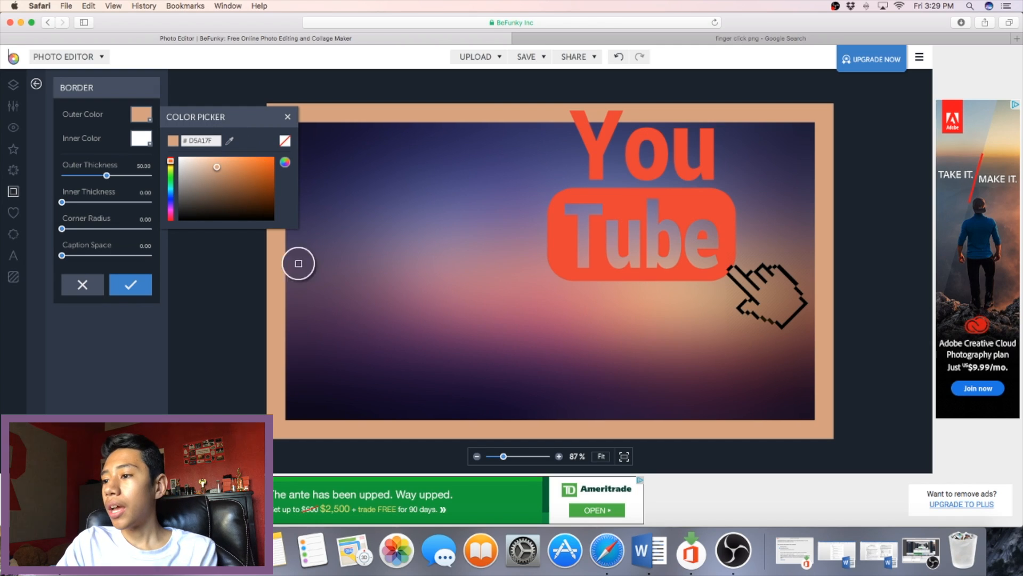
left_click(376, 353)
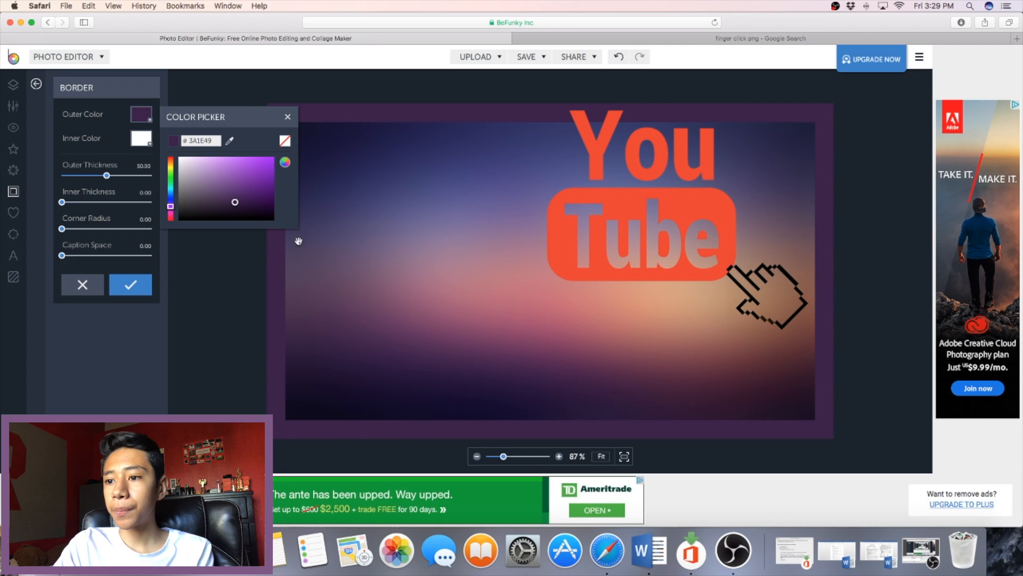
left_click(217, 283)
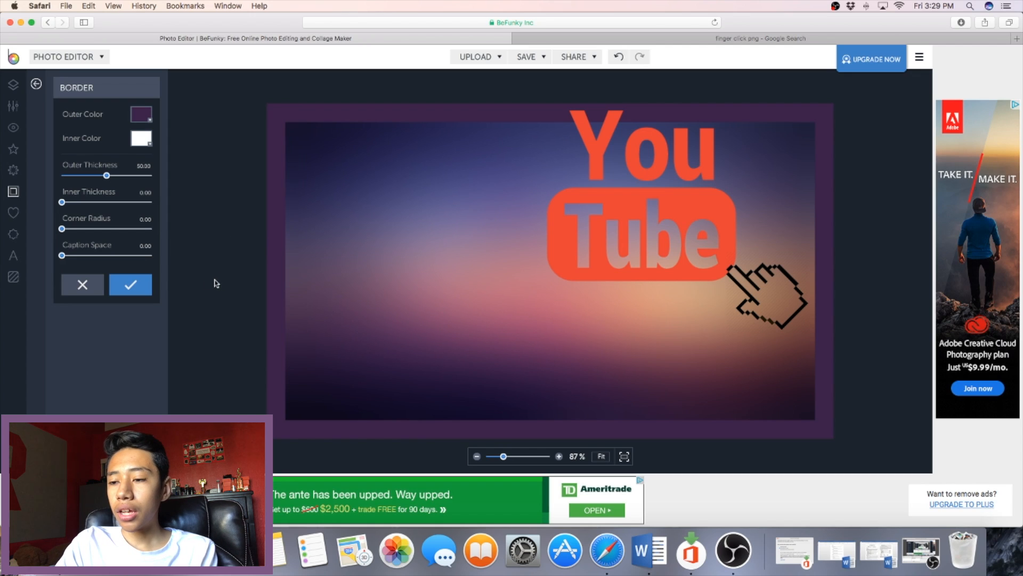
left_click(133, 288)
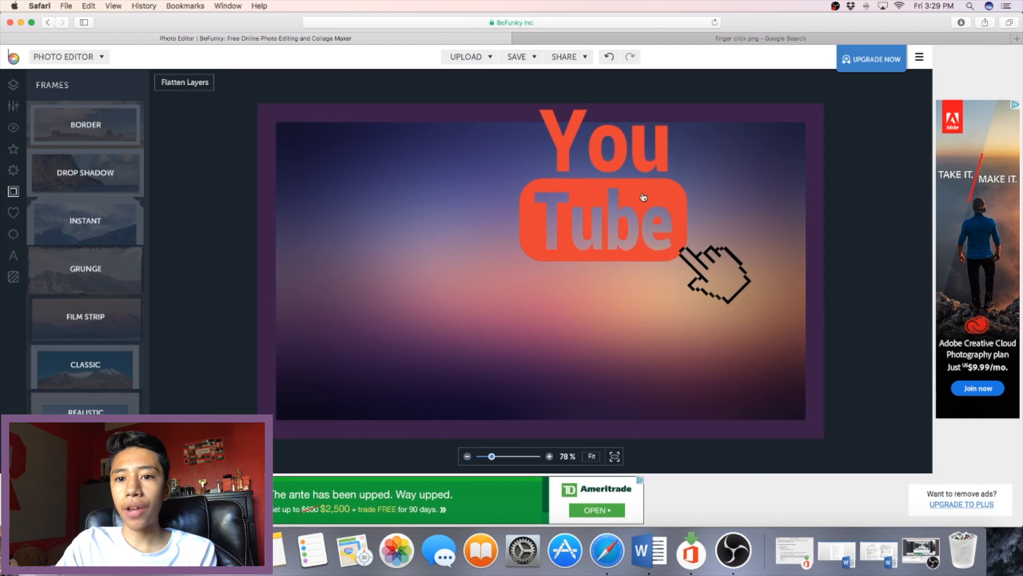
Move the YouTube logo down inside the purple border and nudge the hand pointer beside its lower-right corner.
left_click(642, 200)
left_click_drag(634, 213, 629, 226)
left_click_drag(737, 294, 738, 297)
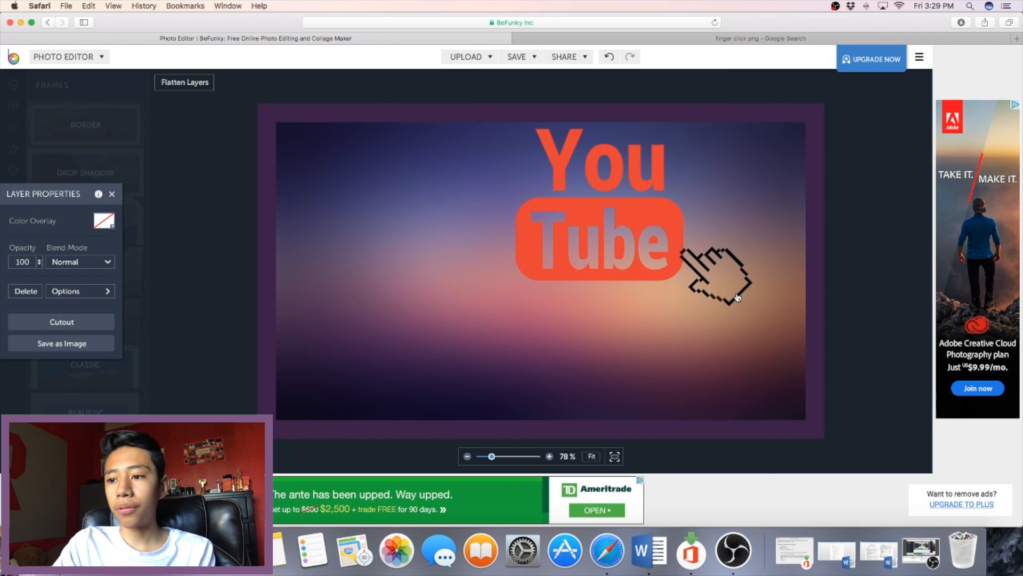
left_click(791, 218)
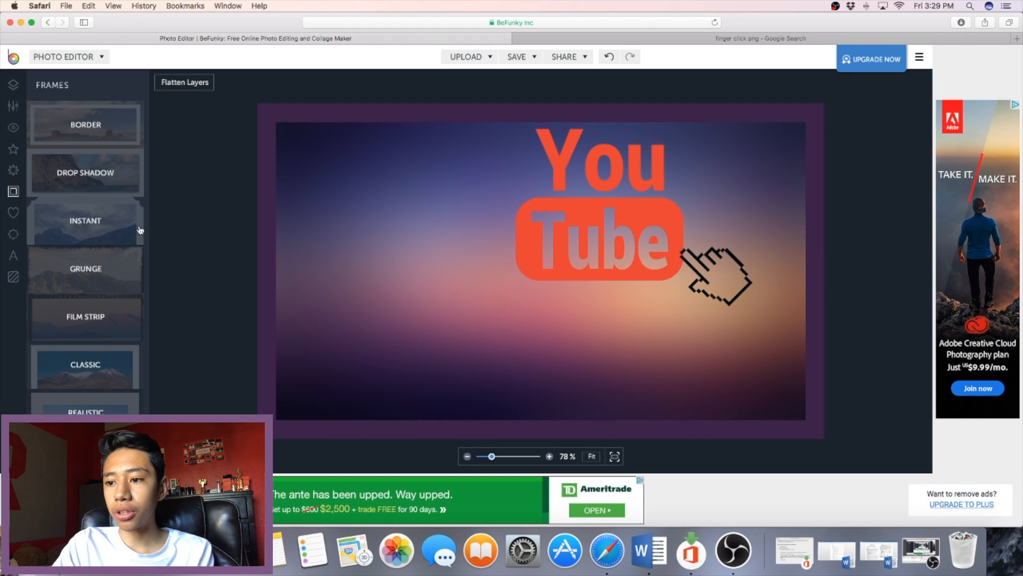
Look through the Featured, Spring and Summer collections of the graphic library.
left_click(13, 212)
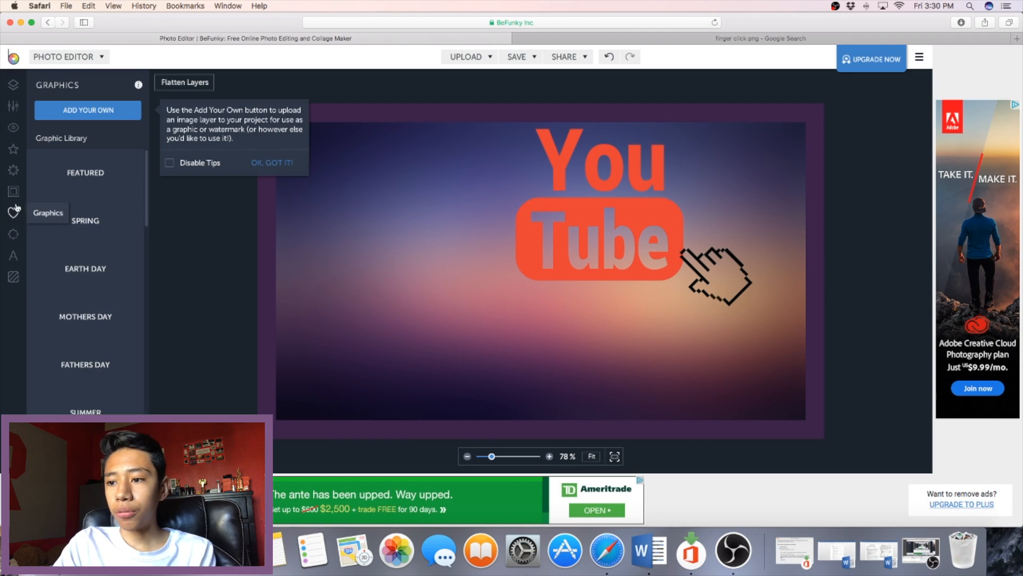
left_click(89, 177)
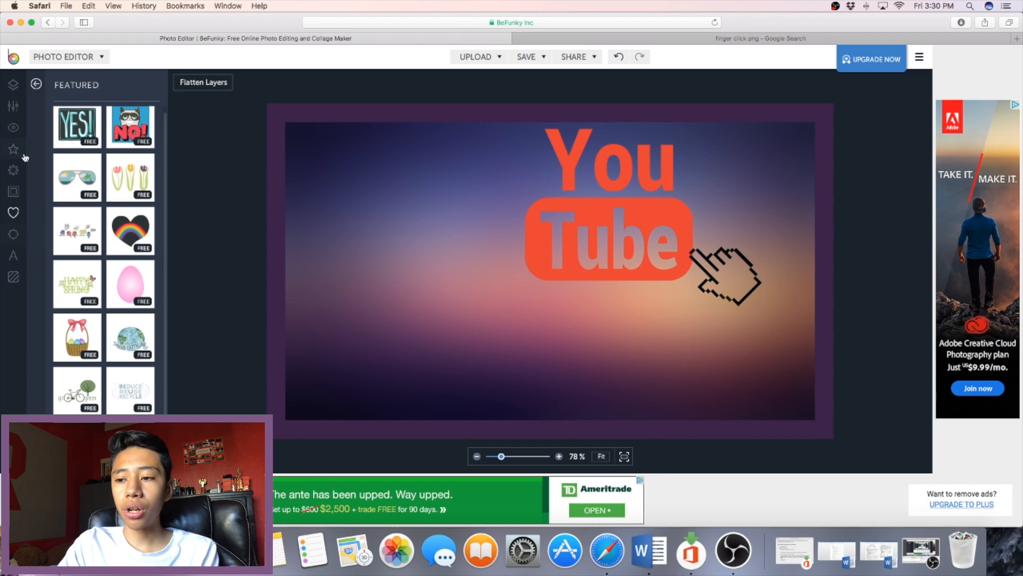
left_click(14, 213)
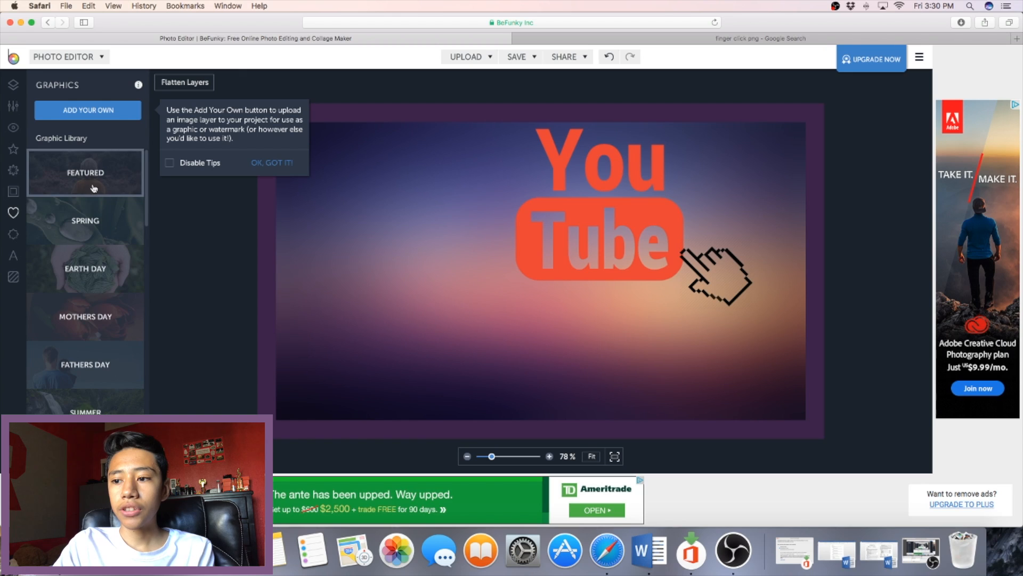
scroll(94, 189, "down", 2)
scroll(94, 188, "up", 3)
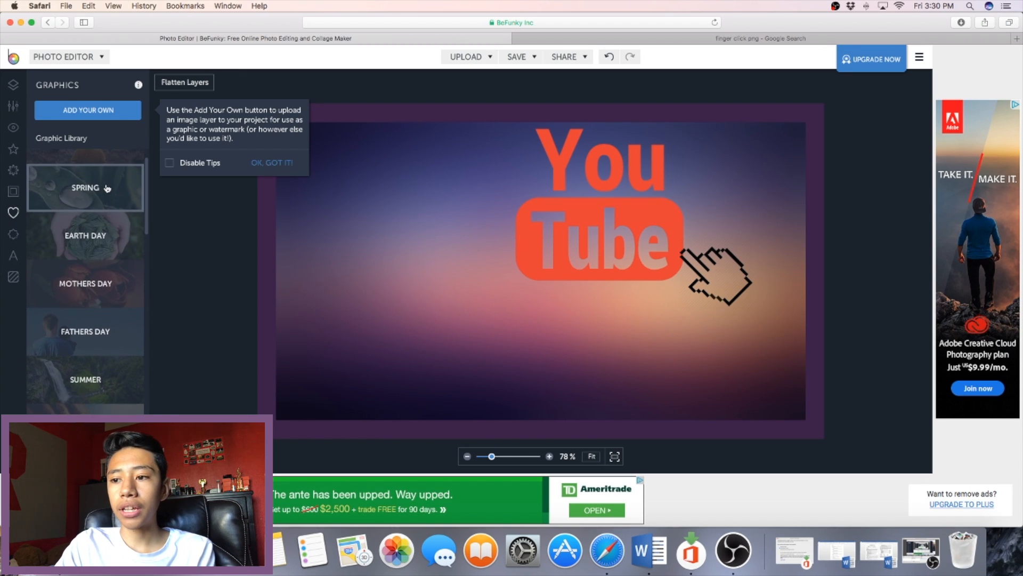
left_click(94, 188)
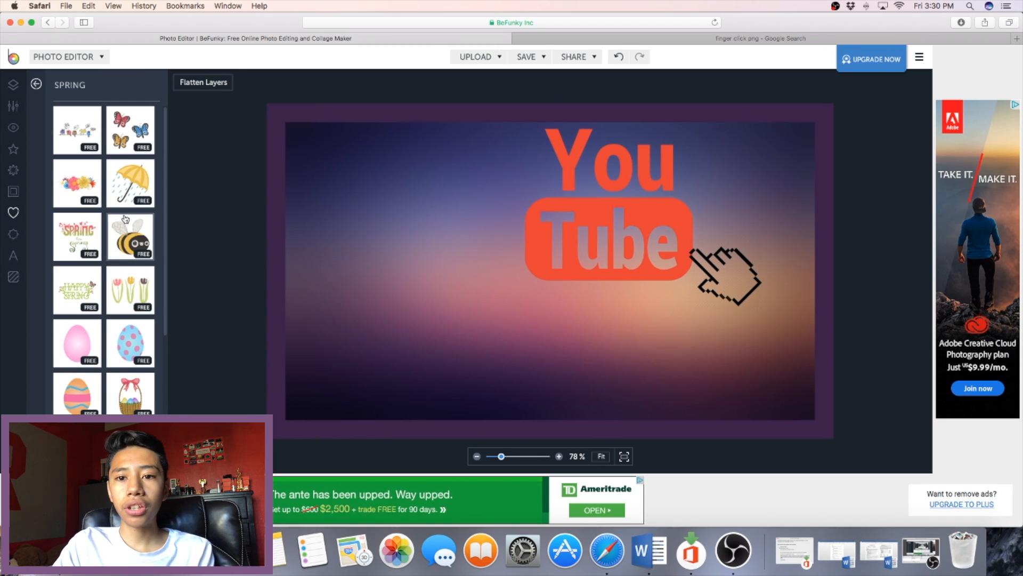
scroll(126, 218, "down", 3)
scroll(125, 219, "down", 3)
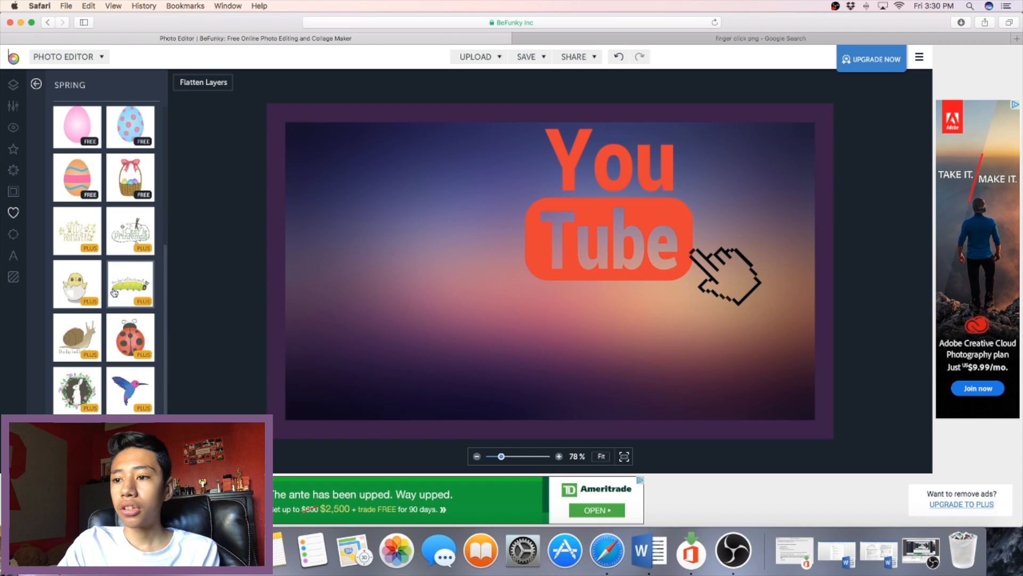
left_click(13, 212)
scroll(123, 229, "down", 3)
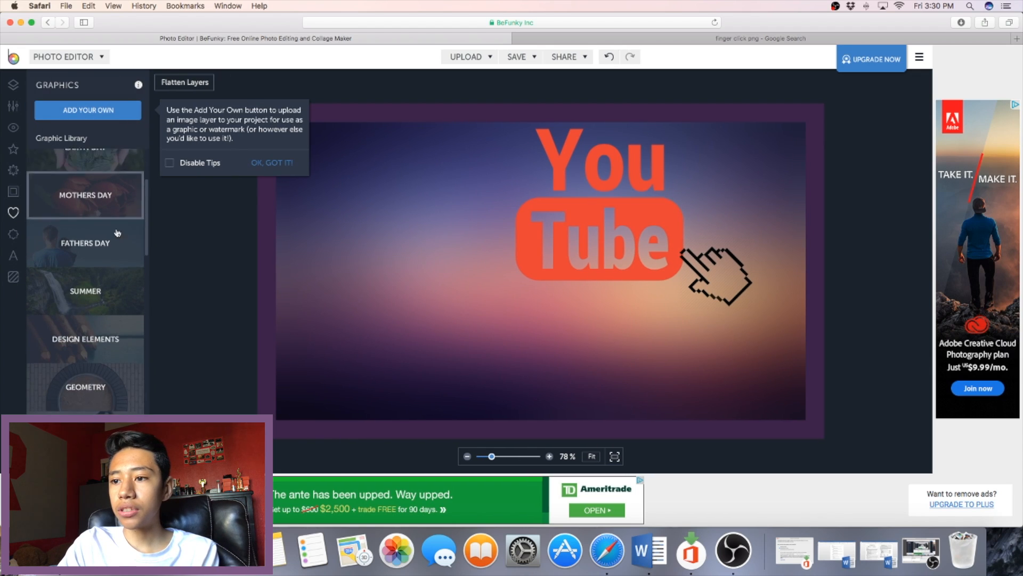
left_click(110, 251)
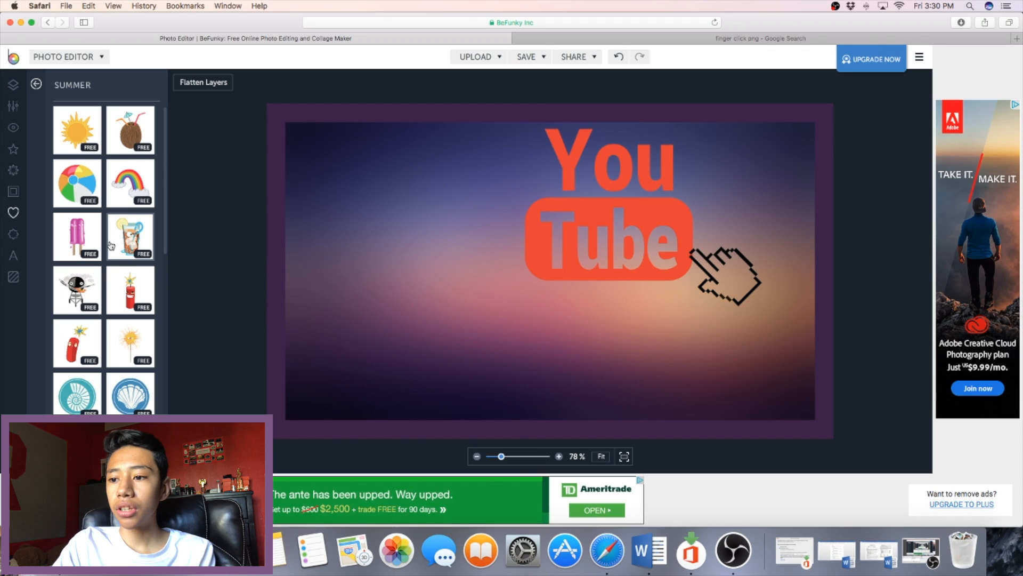
scroll(130, 250, "down", 3)
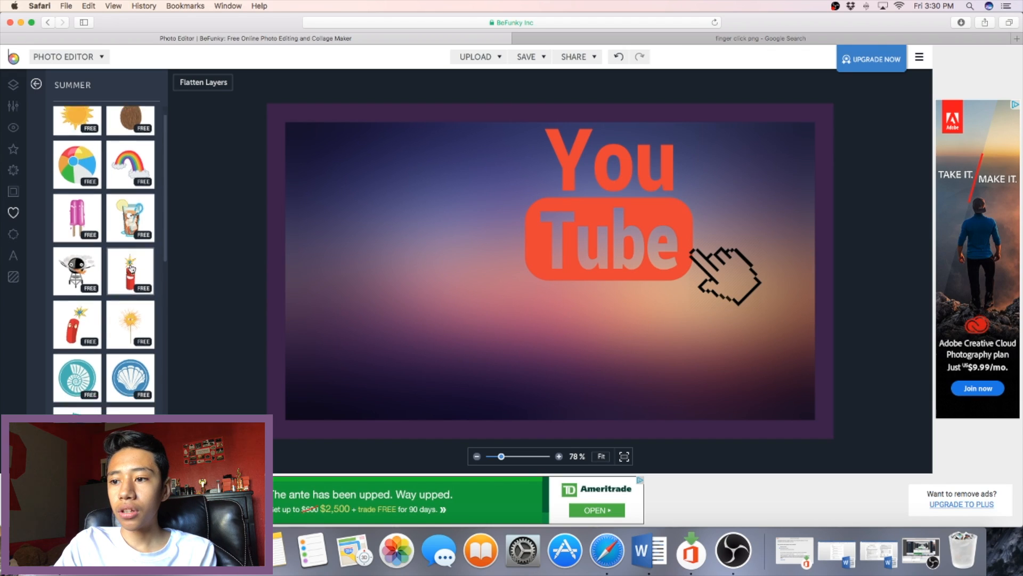
scroll(132, 262, "down", 5)
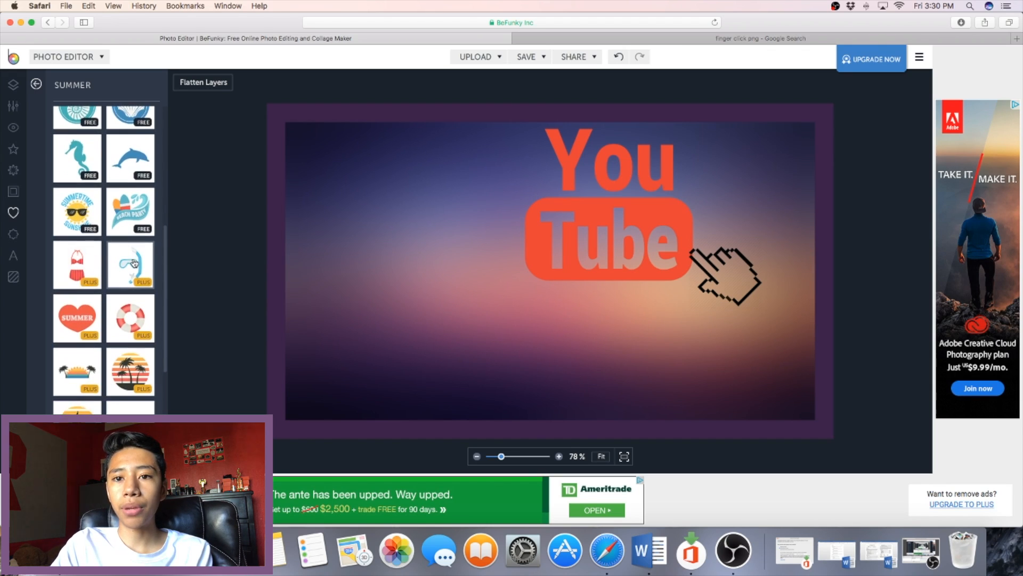
left_click(13, 214)
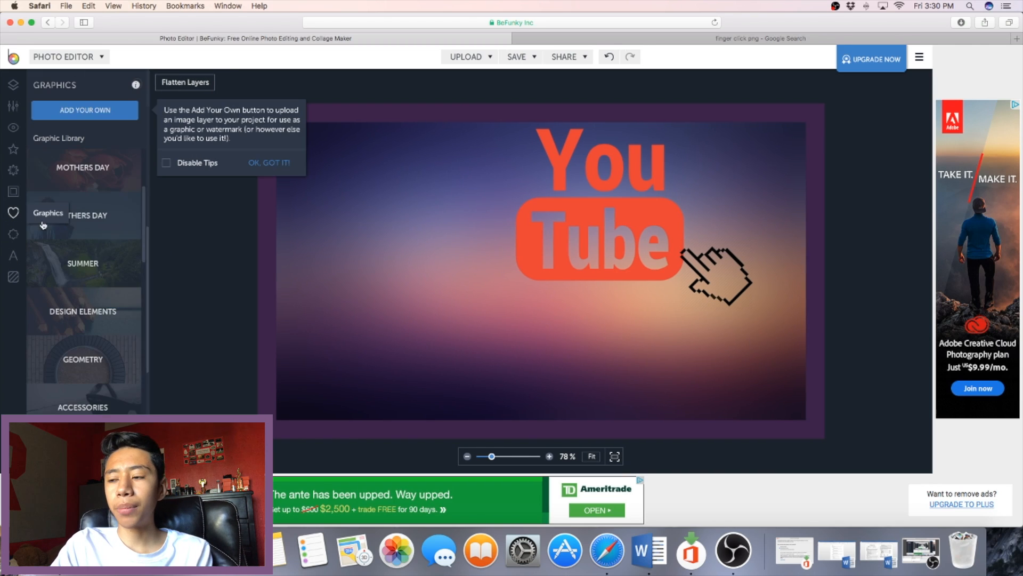
Add the scribbled straight left-pointing arrow from the Design Elements graphics to the canvas.
scroll(84, 263, "down", 3)
left_click(84, 224)
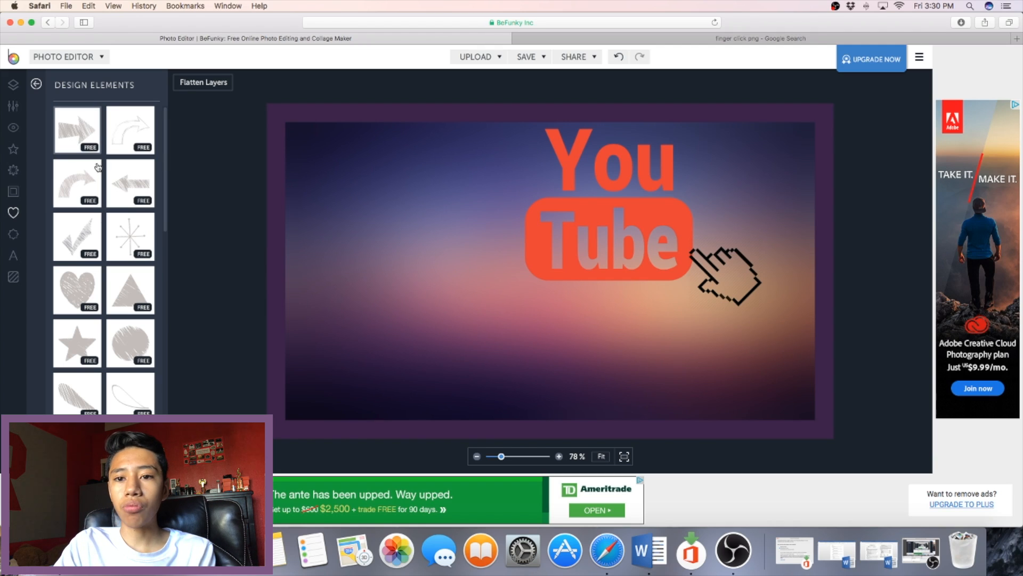
scroll(98, 167, "down", 10)
scroll(98, 176, "up", 10)
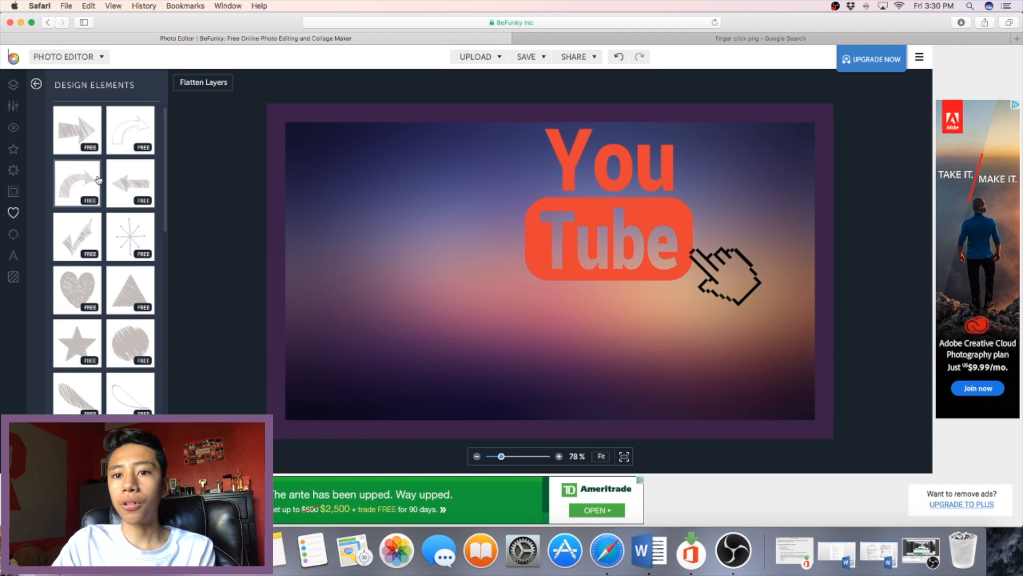
left_click(142, 181)
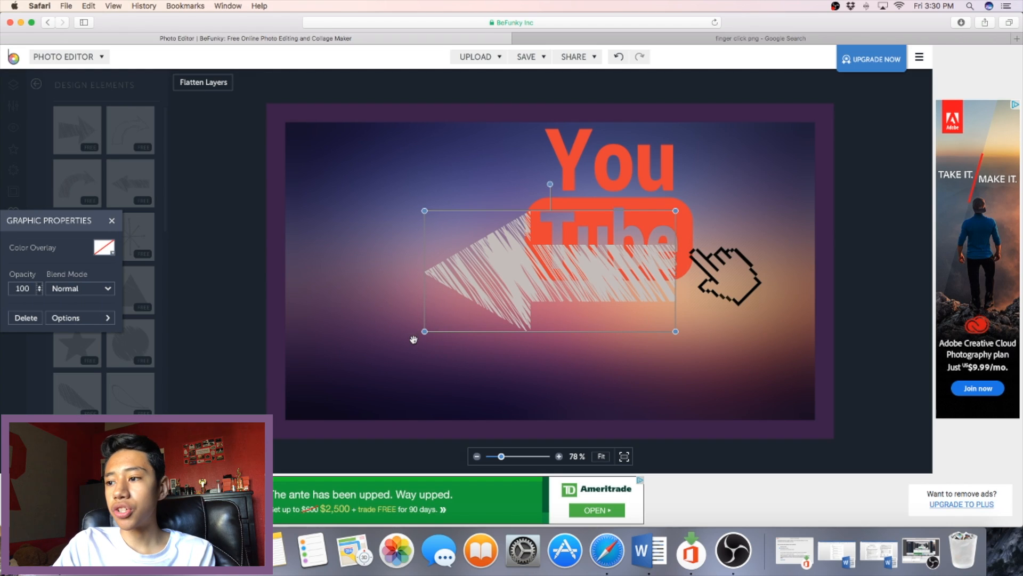
left_click(516, 301)
left_click(524, 293)
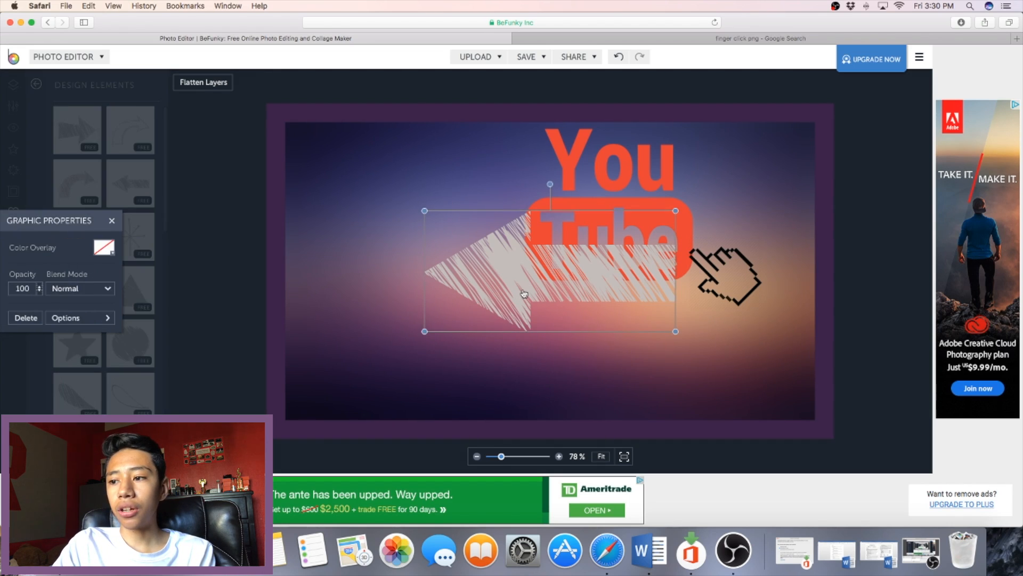
Flip the scribbled arrow horizontally, then shrink it and place it in the upper-left area, pointing at the YouTube logo.
left_click(80, 320)
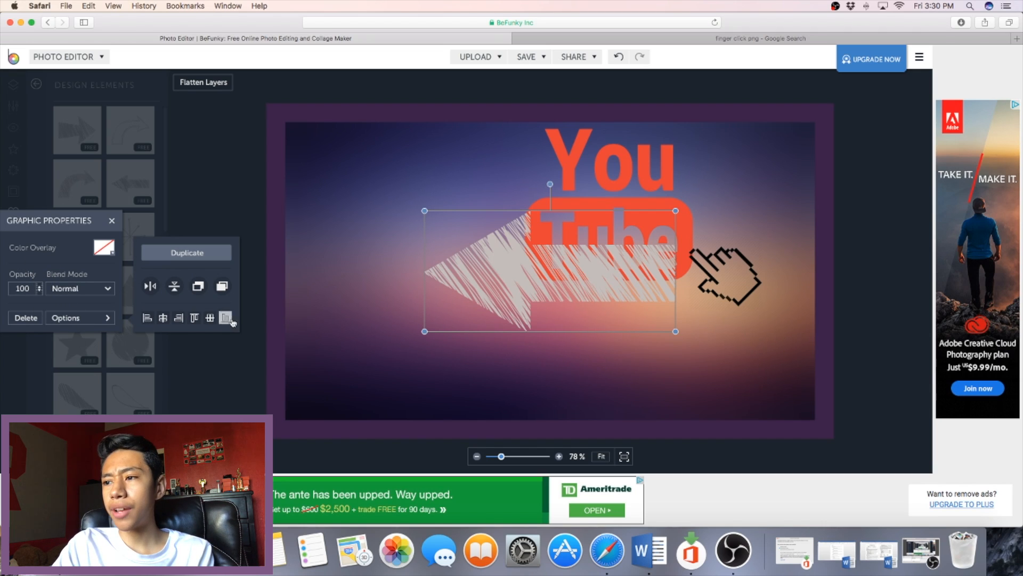
left_click(174, 287)
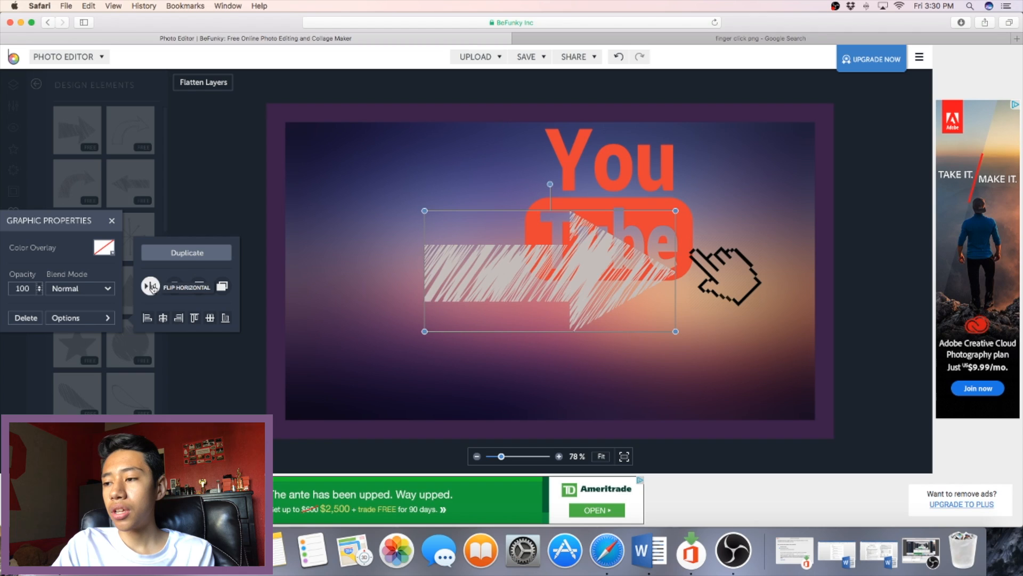
left_click_drag(589, 265, 446, 194)
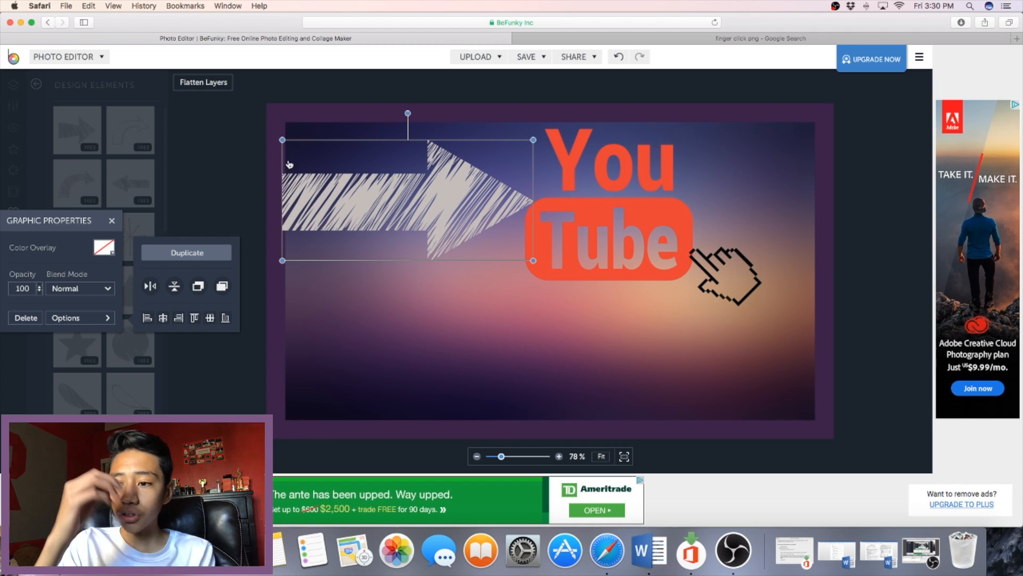
left_click_drag(281, 140, 344, 169)
left_click_drag(454, 223, 416, 212)
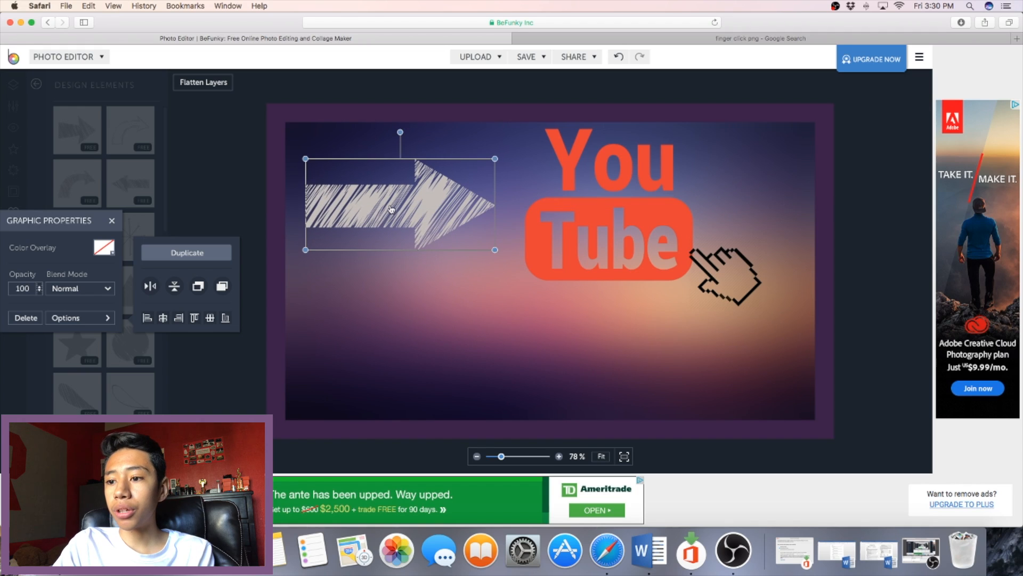
left_click(413, 338)
Look through the Featured overlay shapes.
left_click(14, 234)
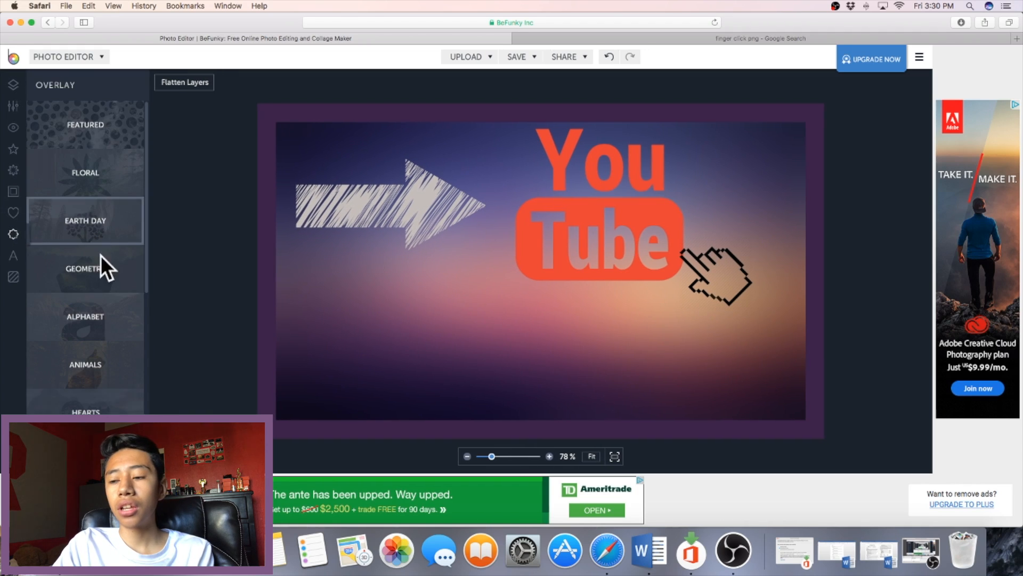
left_click(88, 138)
scroll(118, 356, "down", 2)
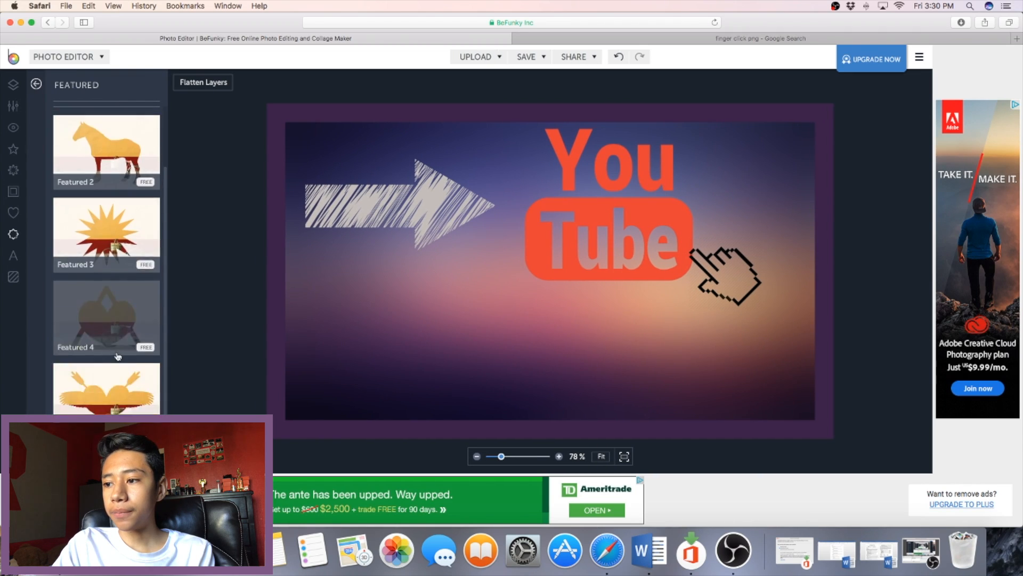
Add the text "HOW TO MAKE" in white Komika Axis near the middle of the canvas and finish editing it.
left_click(14, 255)
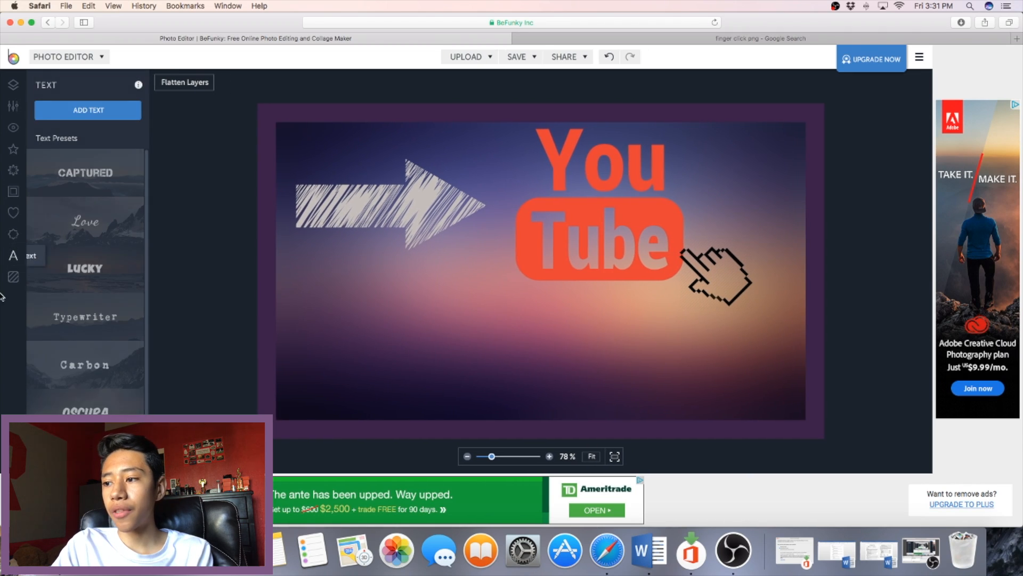
scroll(112, 373, "down", 1)
left_click(106, 400)
left_click(495, 269)
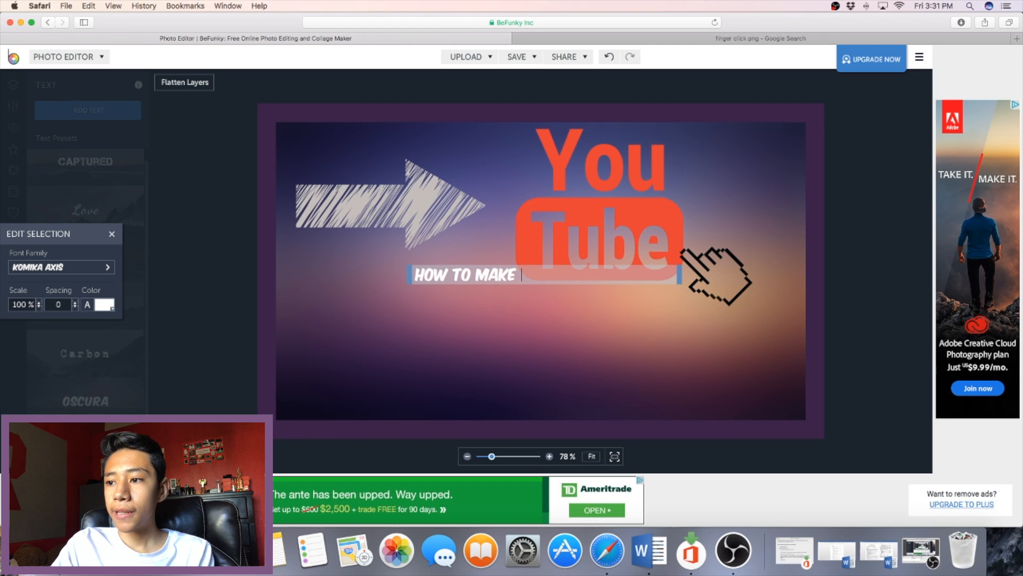
left_click(459, 208)
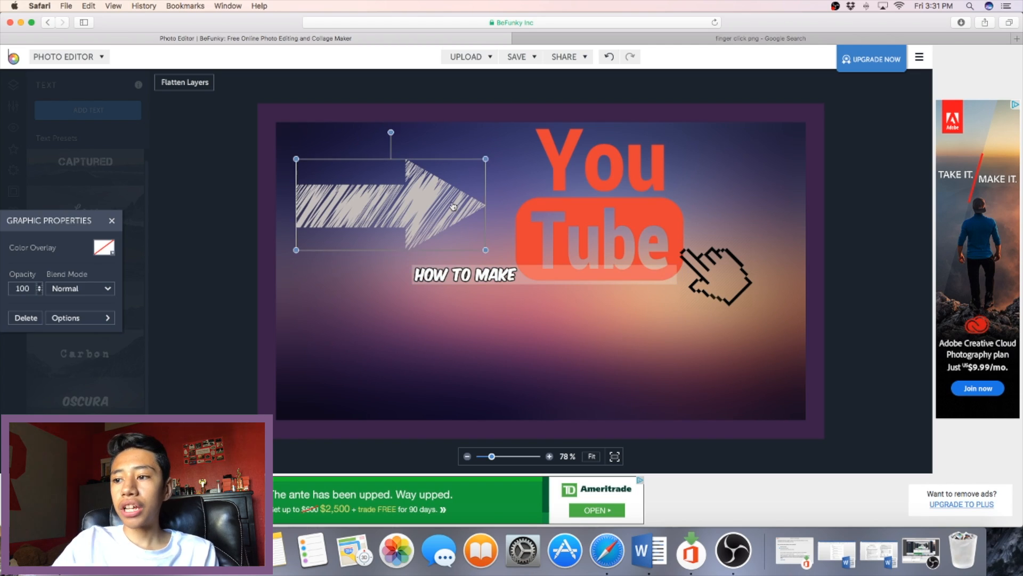
Move the arrow to the lower area, then narrow and centre the HOW TO MAKE text and place it in the canvas's upper-left corner.
left_click_drag(459, 208, 491, 358)
left_click(514, 274)
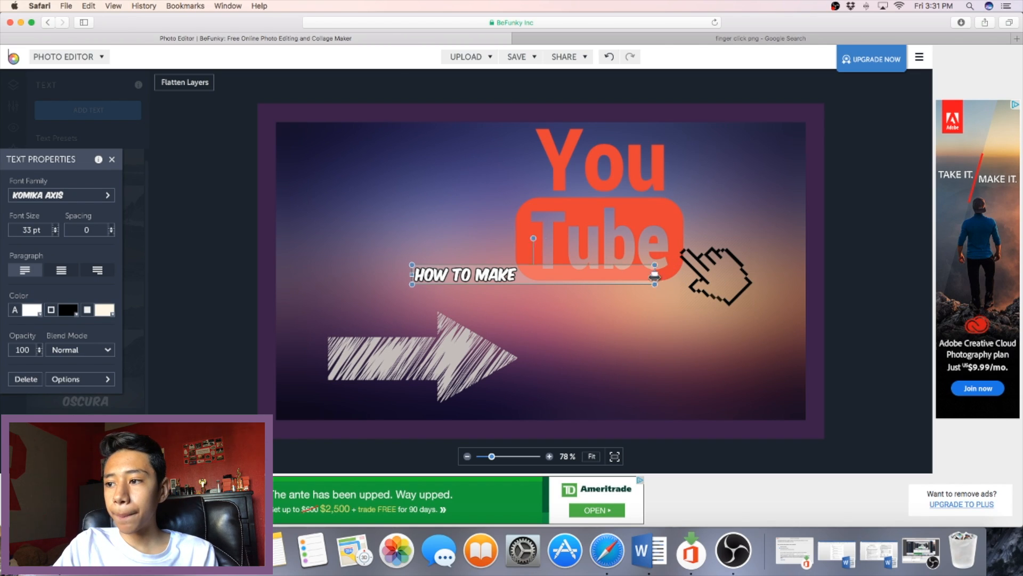
left_click_drag(671, 276, 549, 277)
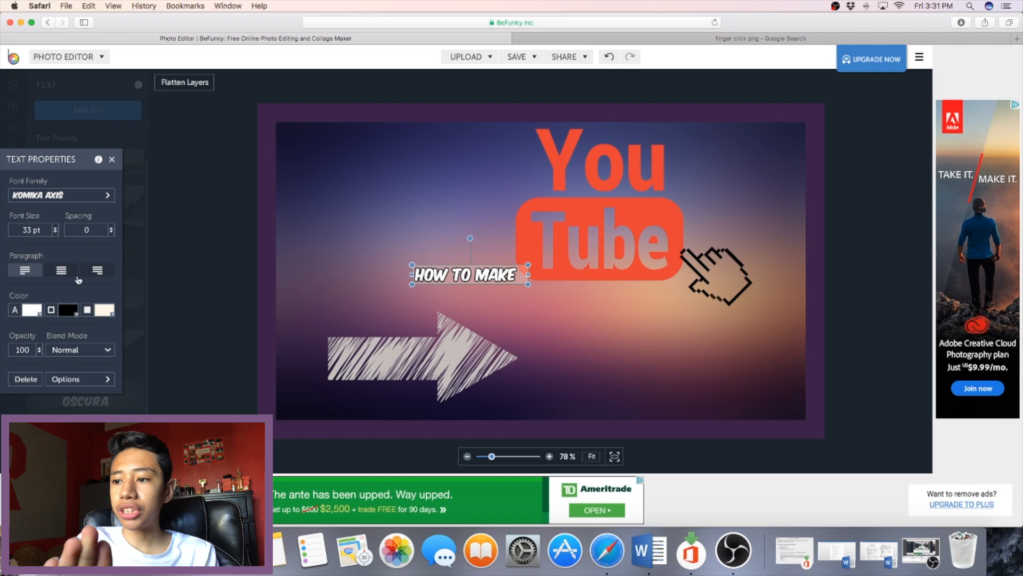
left_click(61, 270)
left_click_drag(472, 285, 343, 160)
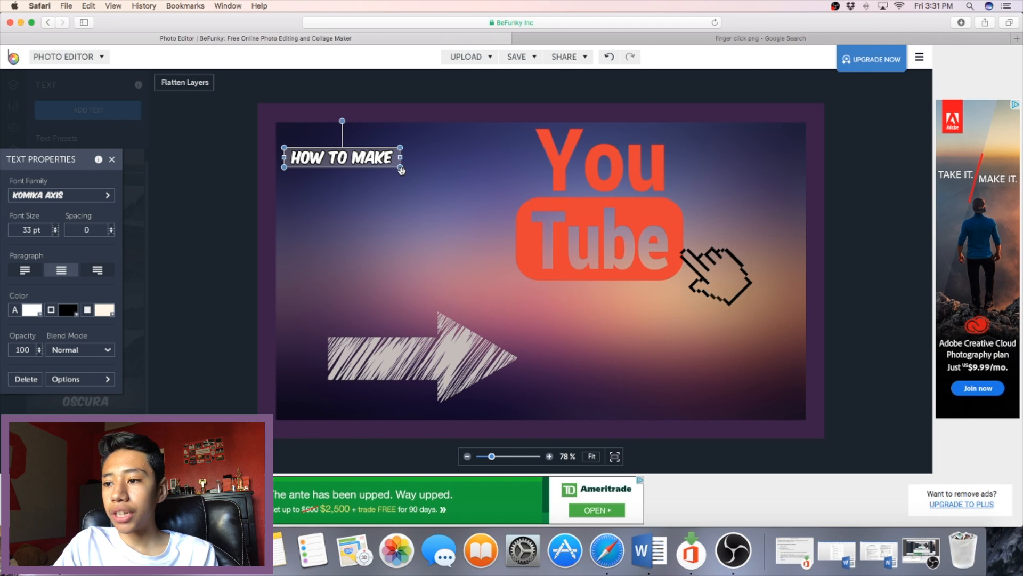
Enlarge the HOW TO MAKE text to 85 pt and move it down beside the lower part of the YouTube logo.
left_click(403, 170)
left_click(398, 167)
left_click_drag(400, 167, 563, 290)
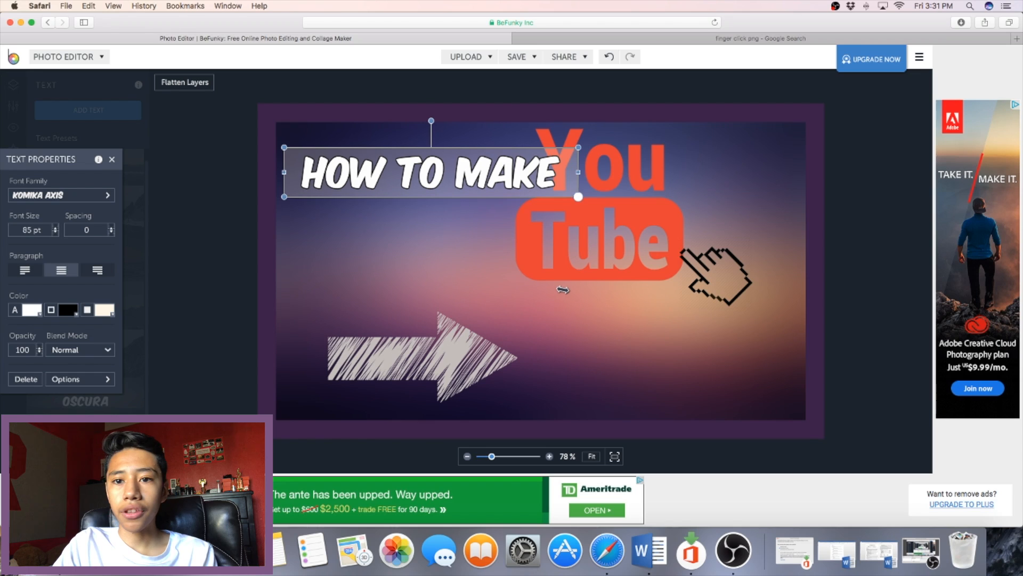
left_click_drag(507, 159, 469, 230)
Remove the background colour of the HOW TO MAKE text and set its outline to red #FF1111.
left_click(103, 314)
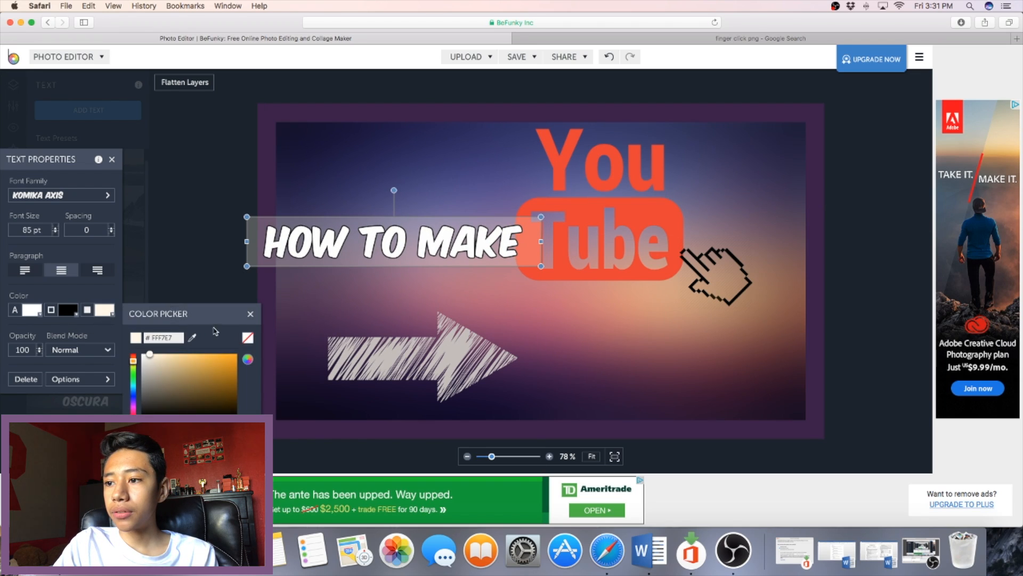
left_click(248, 340)
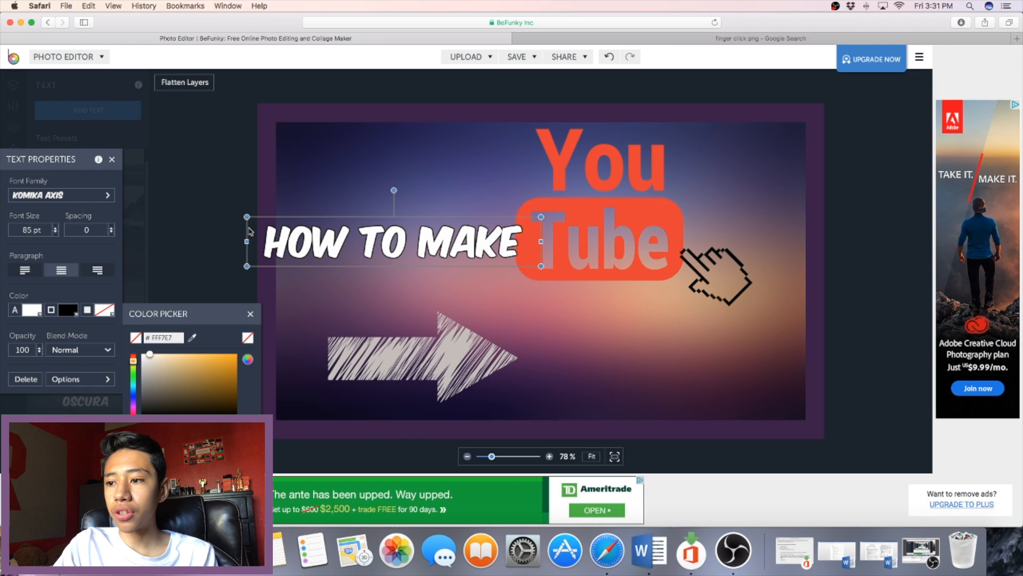
left_click(73, 316)
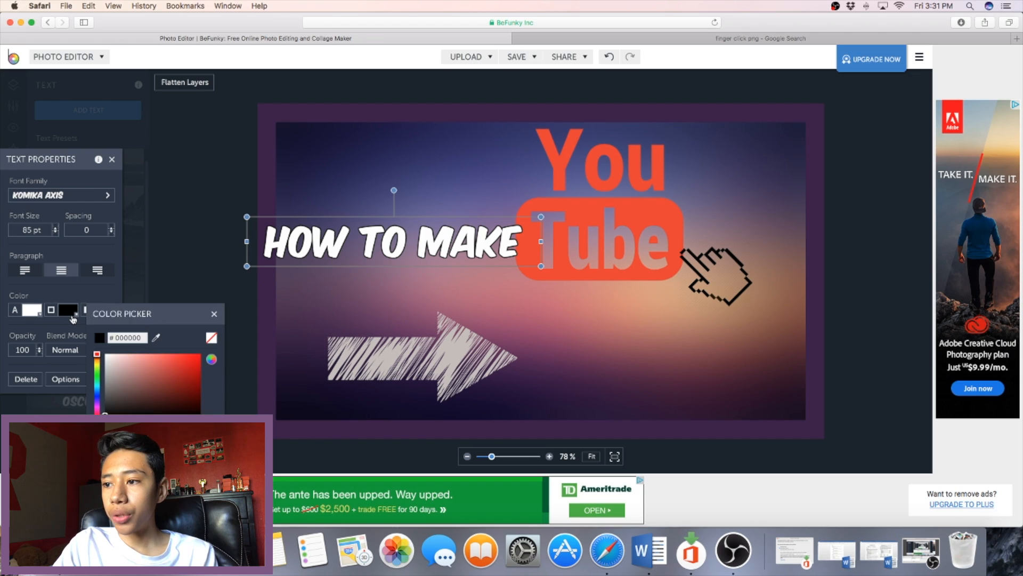
left_click(193, 357)
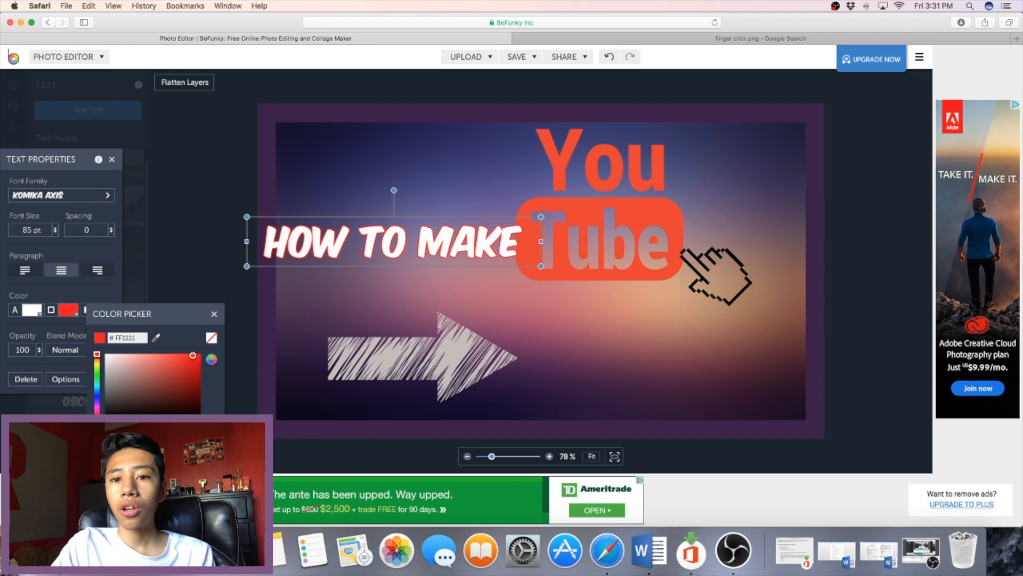
left_click(258, 411)
Move the HOW TO MAKE text back up near the canvas's upper edge and reduce its font size to 76 pt.
left_click(385, 259)
left_click_drag(384, 259, 404, 170)
left_click(54, 233)
left_click(54, 233)
left_click(55, 233)
left_click(56, 233)
left_click(56, 232)
left_click(56, 233)
left_click(56, 232)
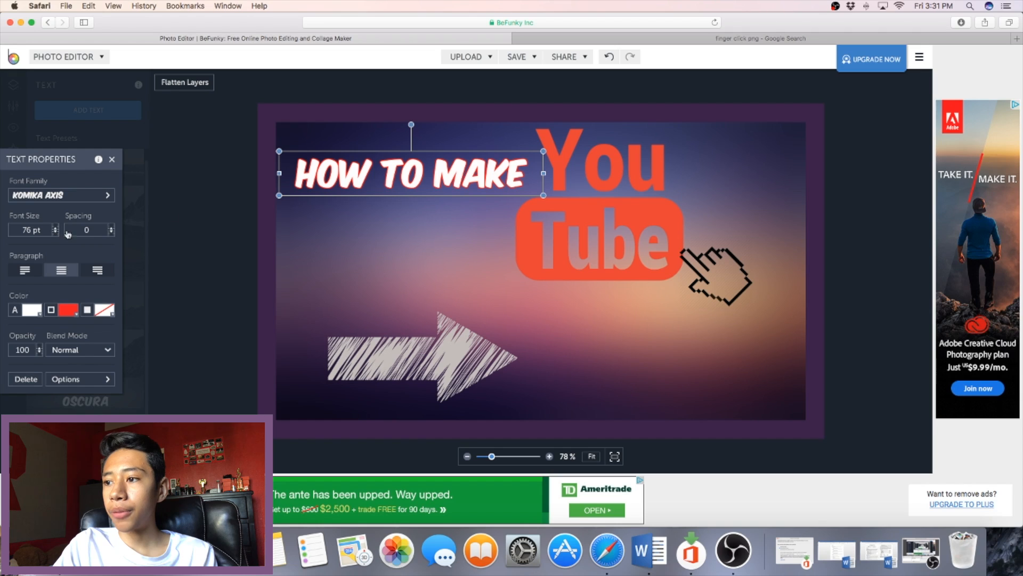
Shift the HOW TO MAKE text clear of the logo and place the arrow directly beneath it, pointing at the logo.
left_click_drag(483, 165, 463, 171)
left_click_drag(458, 382, 427, 255)
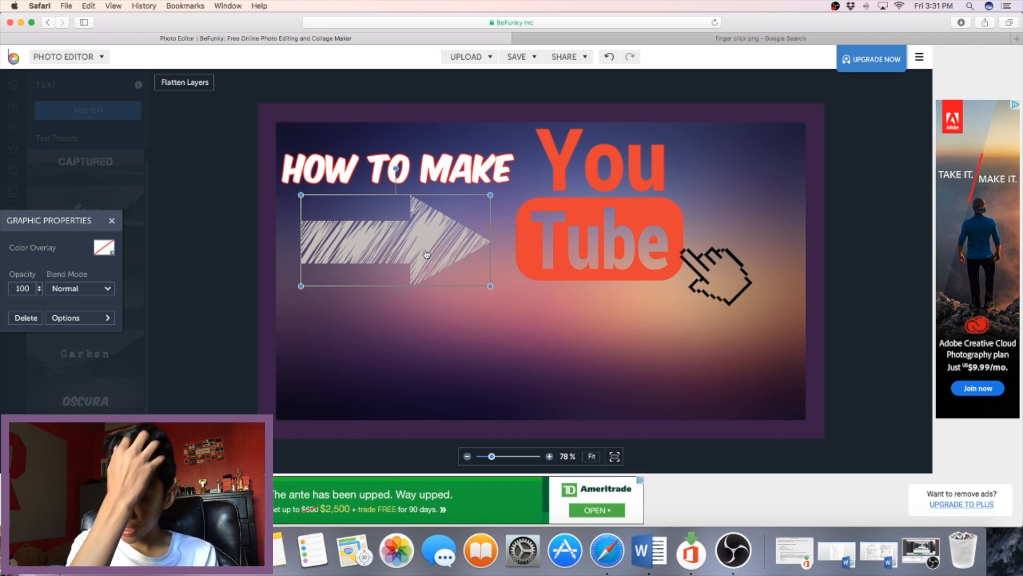
left_click(160, 322)
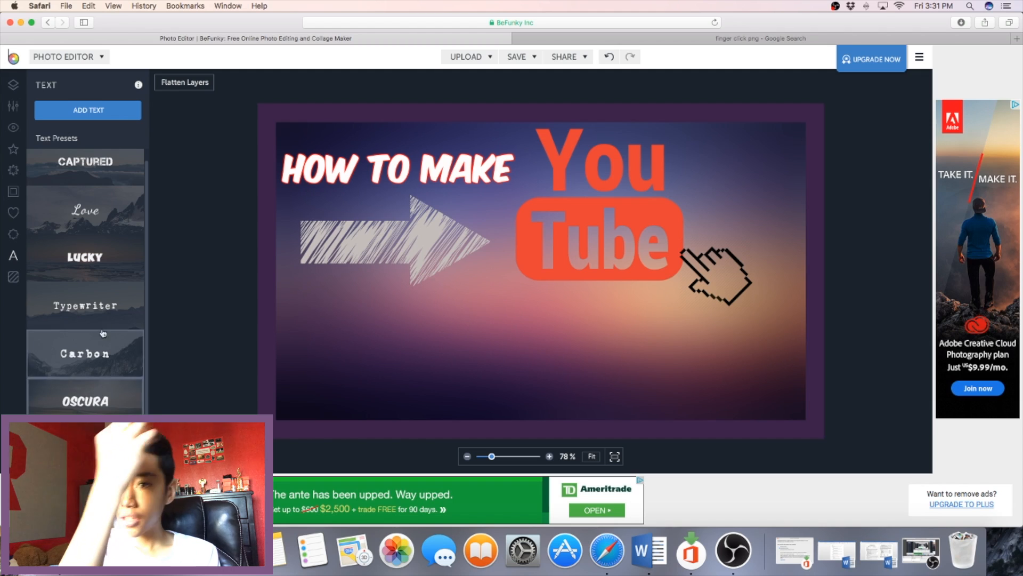
Add a text in the Lucky preset style and replace its placeholder with "THUMBNAILS".
left_click(96, 243)
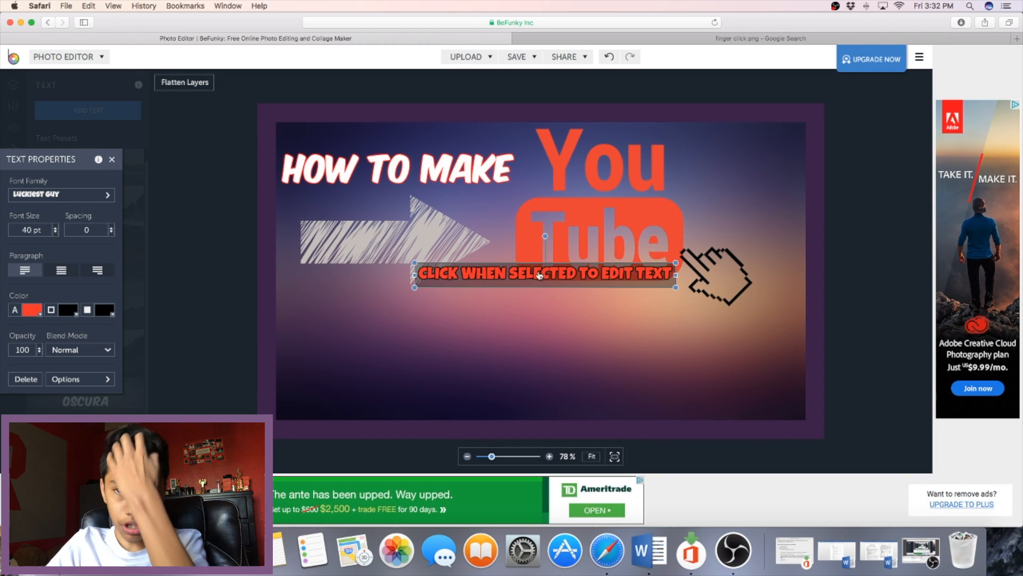
left_click(541, 275)
type("THUMBA")
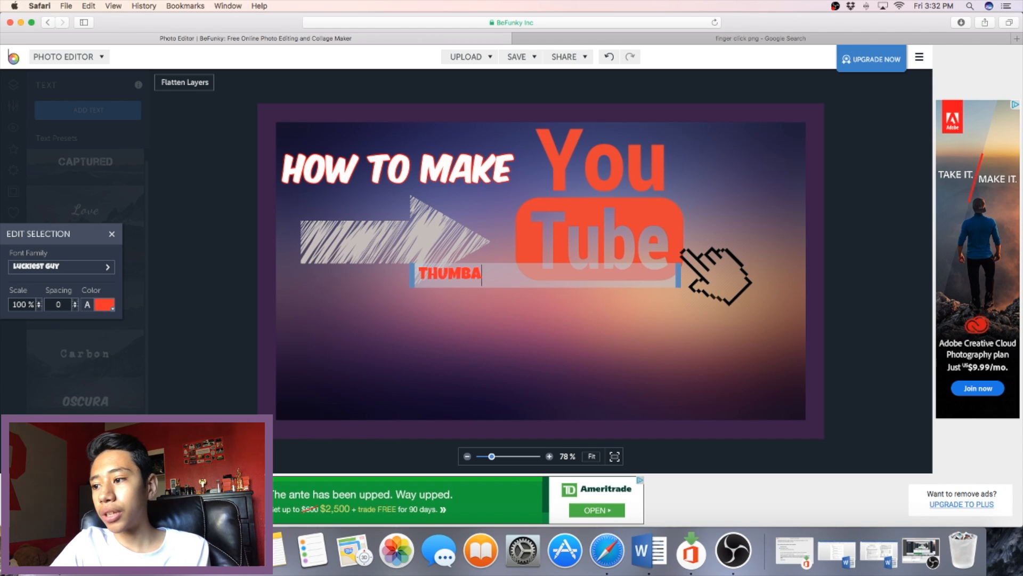
key("BackSpace")
type("NAILS")
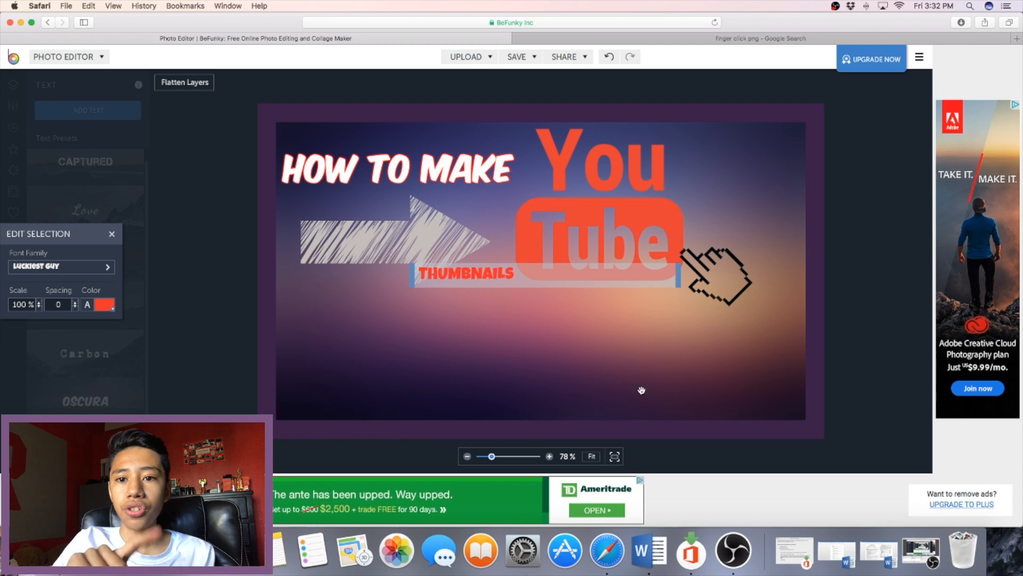
Move the THUMBNAILS text to the lower-left area of the canvas and remove its black background colour.
left_click(671, 389)
left_click(500, 277)
left_click_drag(500, 278, 394, 362)
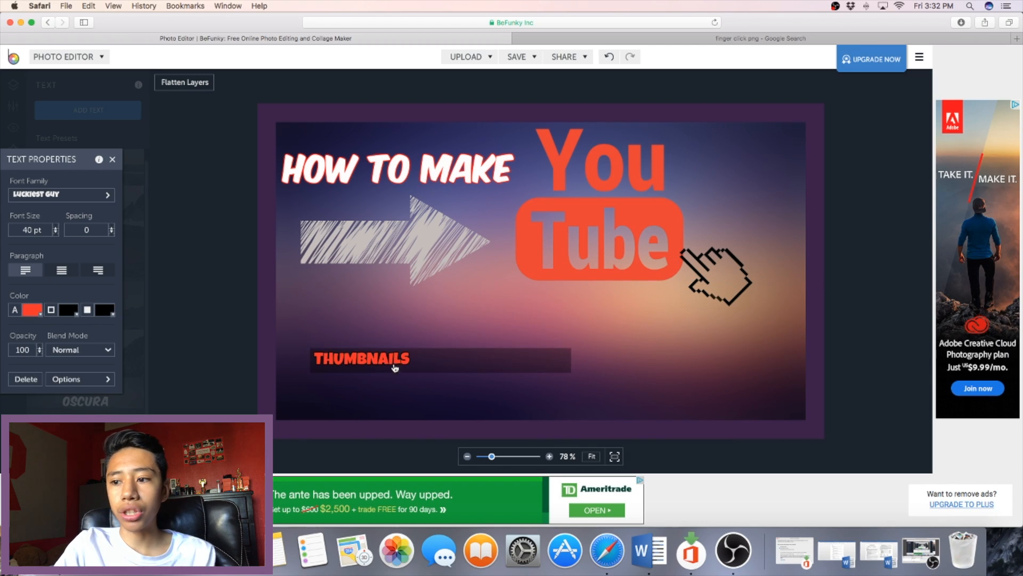
left_click(112, 316)
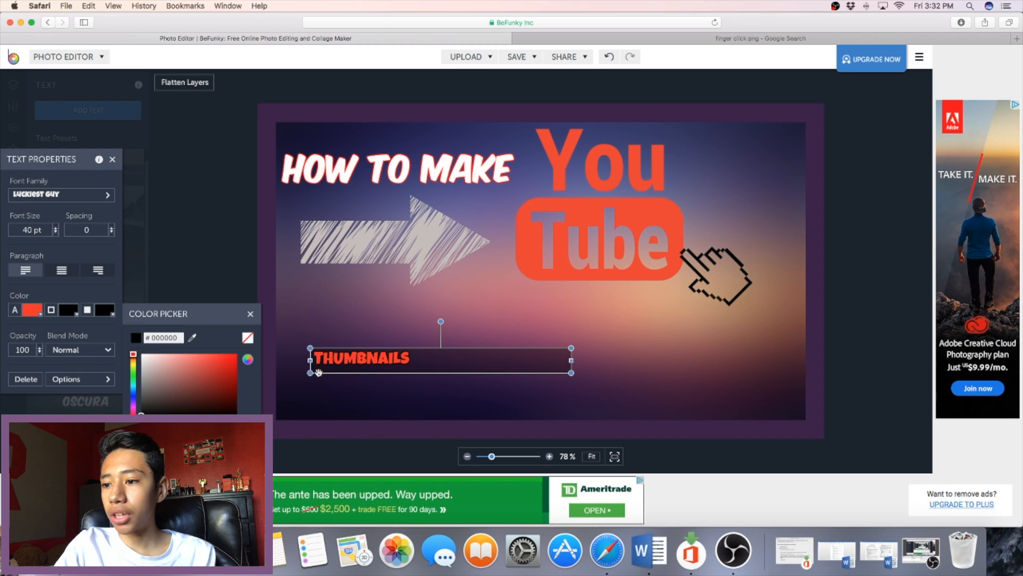
left_click(248, 338)
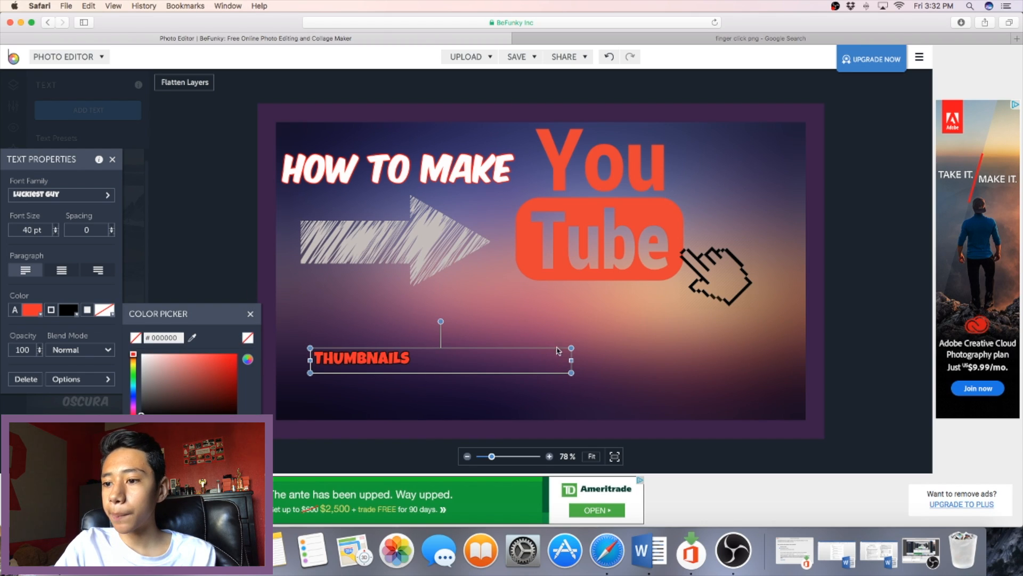
Try the sampled colour #D8987A as the background of the THUMBNAILS text, and clear it again.
left_click(191, 338)
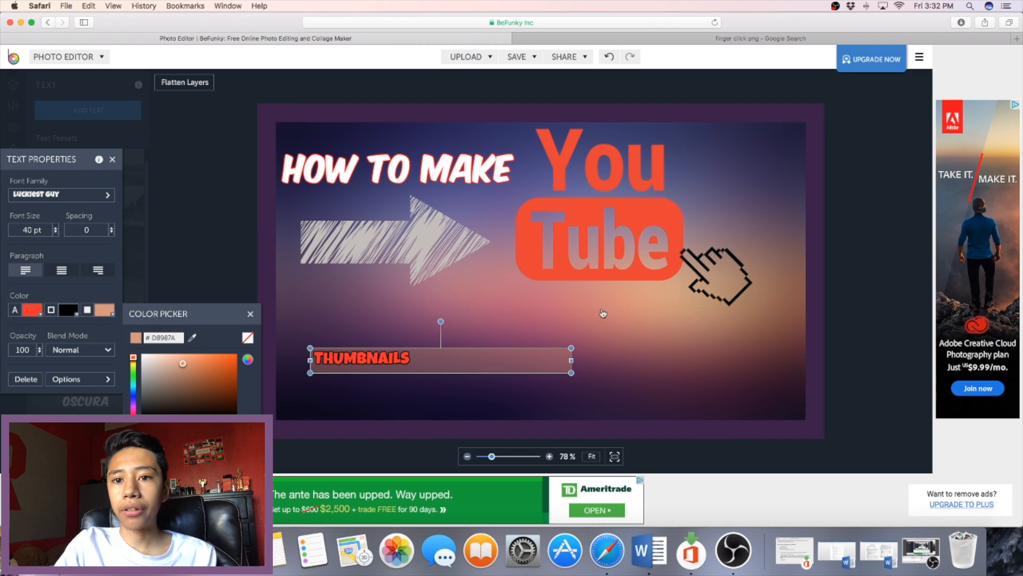
left_click(858, 293)
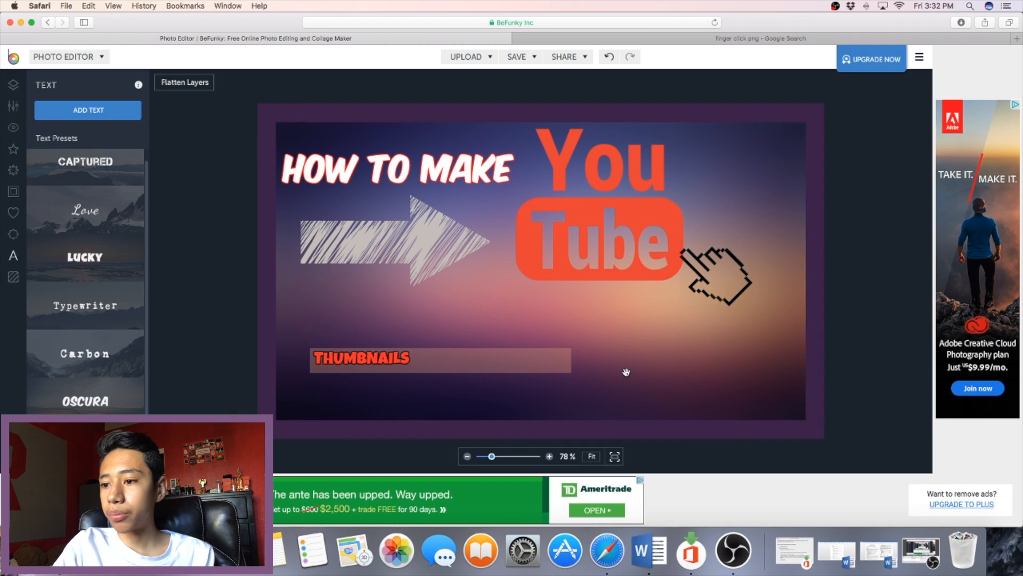
left_click(443, 356)
left_click(101, 312)
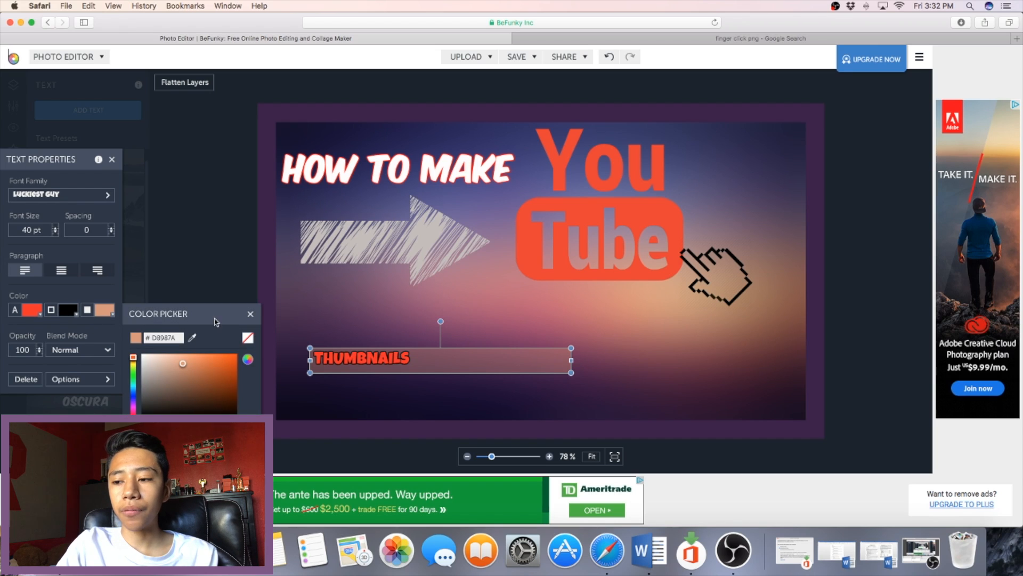
left_click(246, 342)
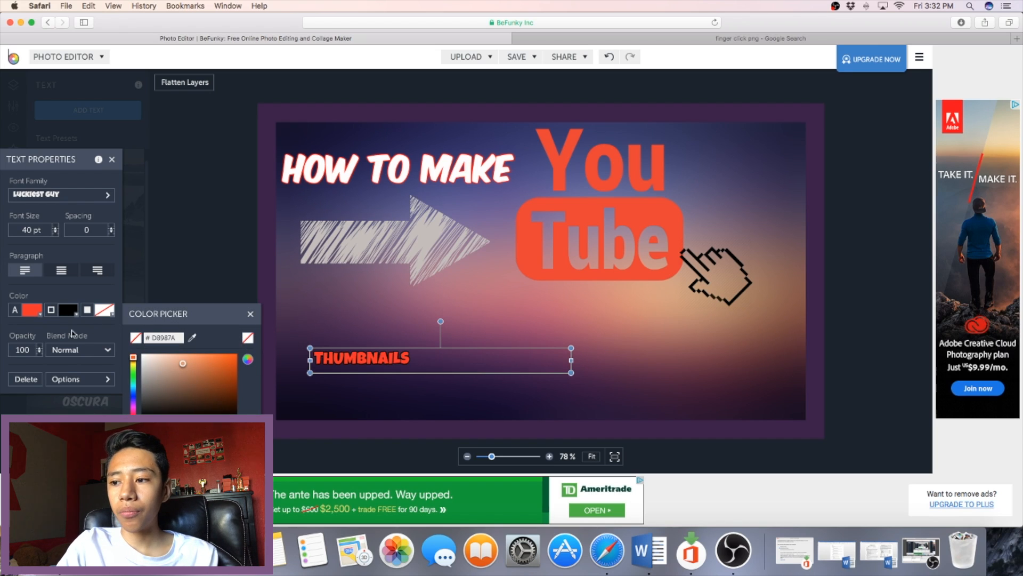
Set the THUMBNAILS text's fill colour to white and its outline to red #D30000.
left_click(37, 315)
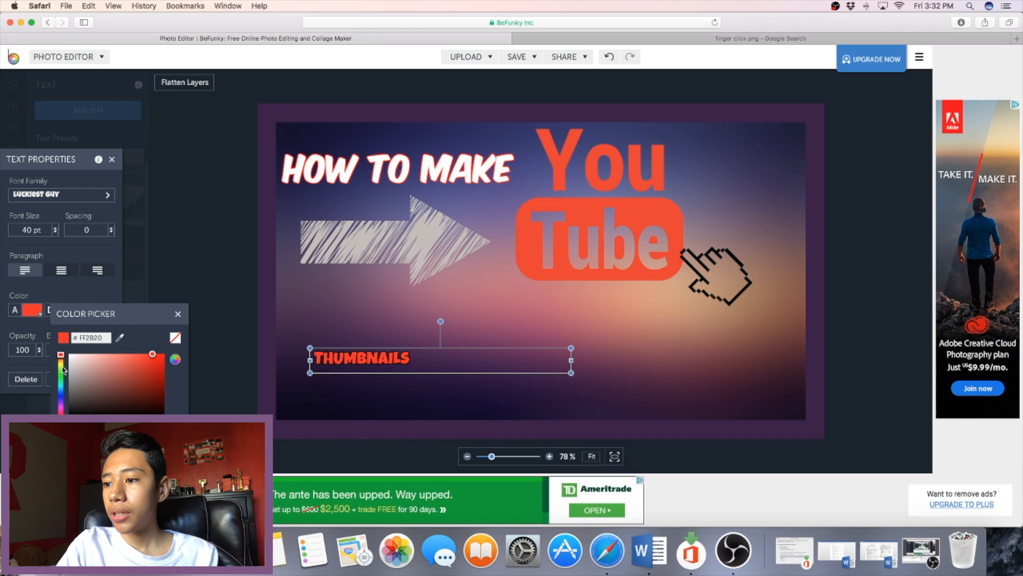
left_click_drag(153, 360, 69, 354)
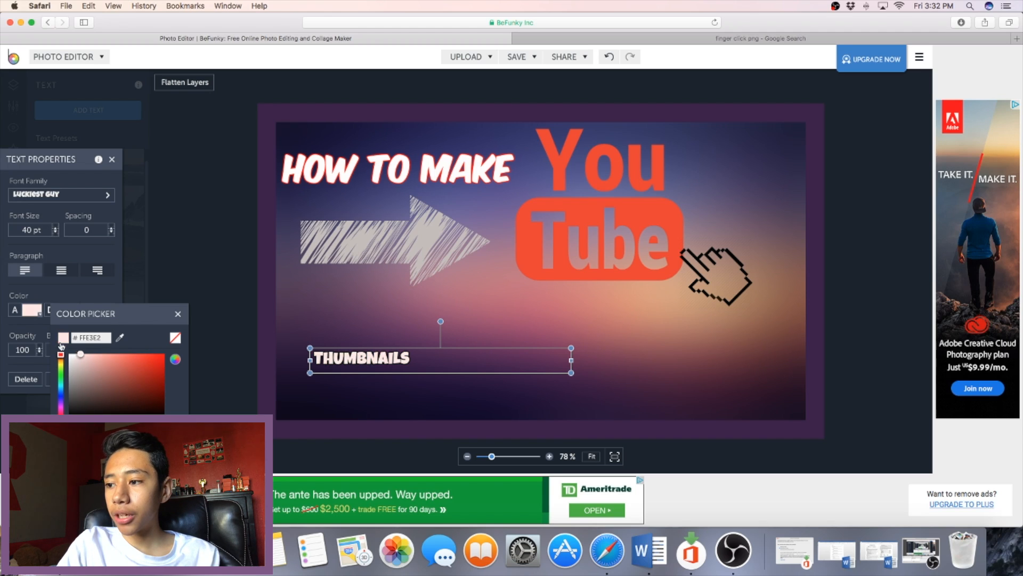
left_click(61, 285)
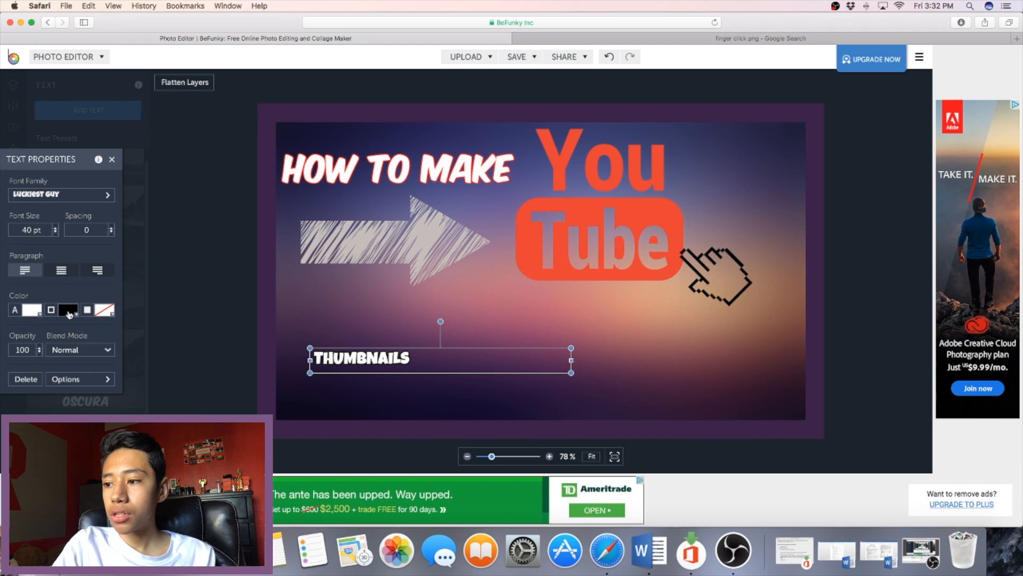
left_click(68, 309)
left_click_drag(185, 374, 200, 365)
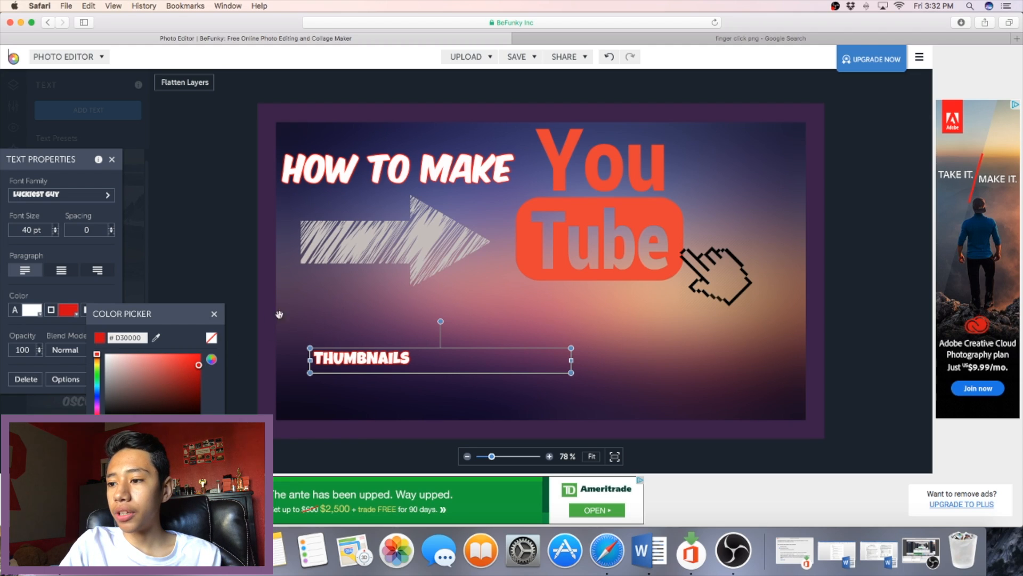
left_click(317, 293)
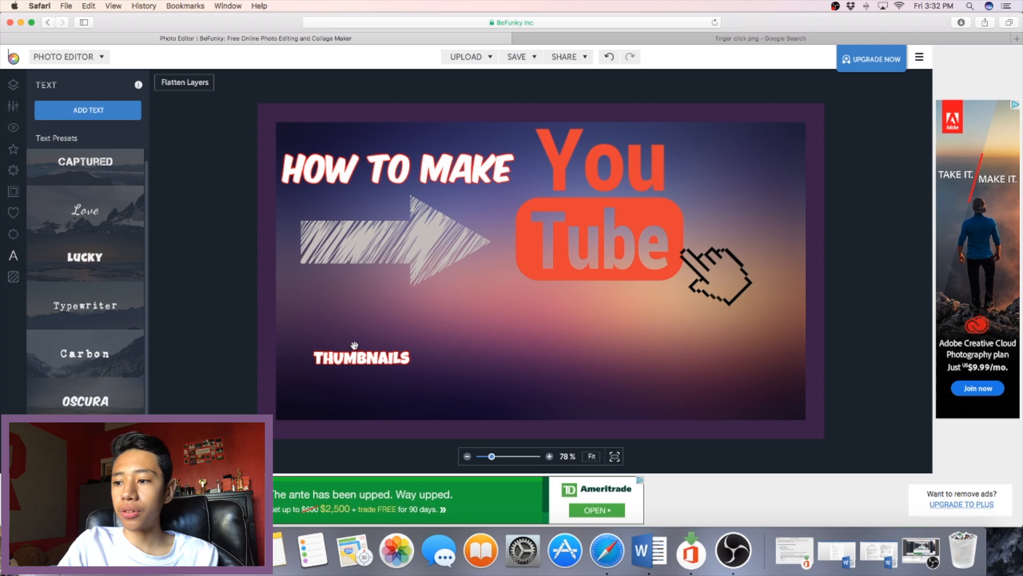
Set the THUMBNAILS text to 55 pt, narrow its text box to fit the word, and centre the paragraph.
left_click(356, 360)
left_click(55, 227)
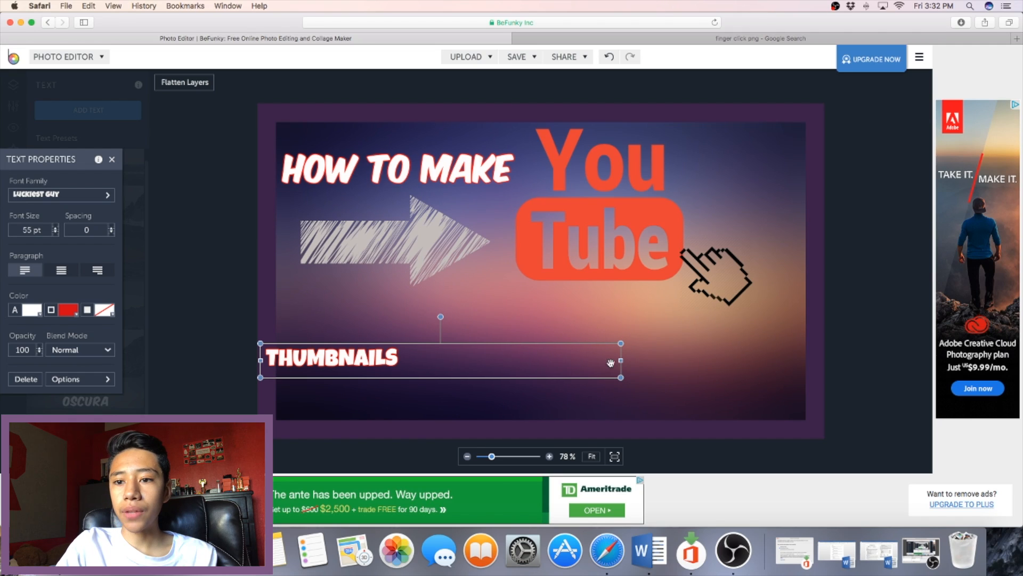
left_click(731, 391)
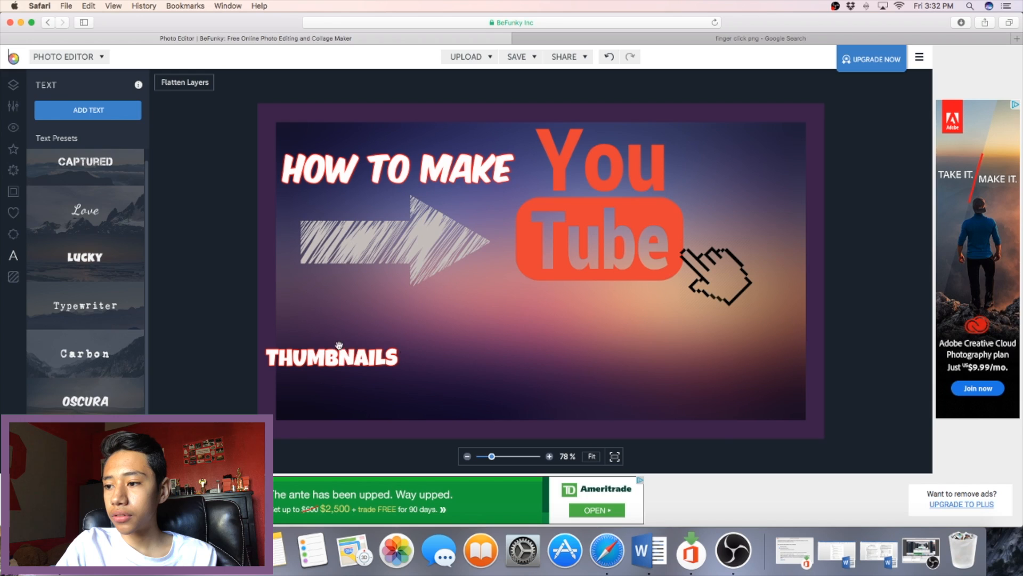
left_click(357, 368)
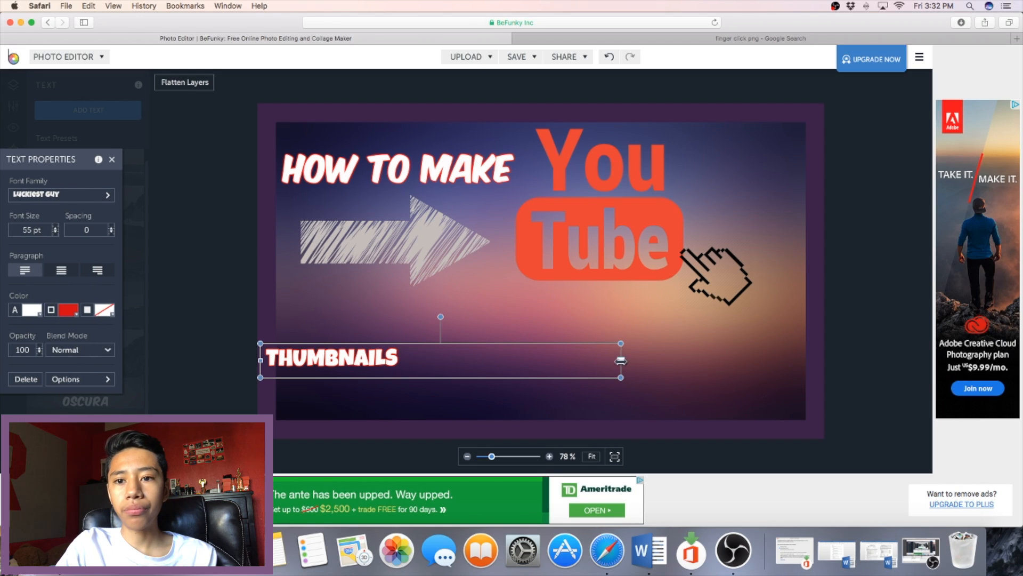
left_click_drag(619, 361, 407, 357)
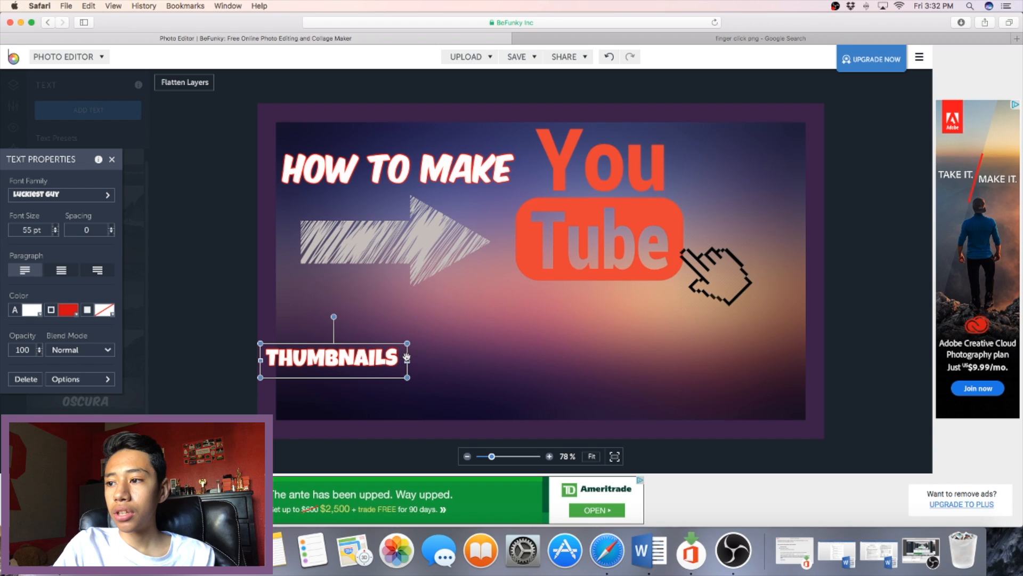
left_click(72, 378)
left_click(60, 266)
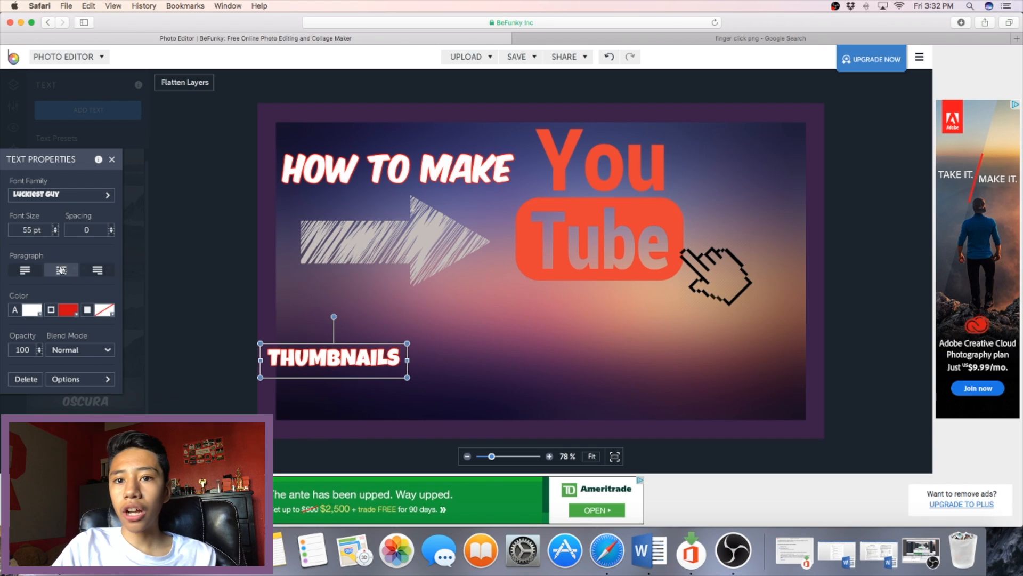
left_click(471, 371)
Enlarge the THUMBNAILS text to 143 pt and place it below the arrow and the YouTube logo.
left_click_drag(327, 352, 578, 366)
left_click_drag(511, 354, 278, 299)
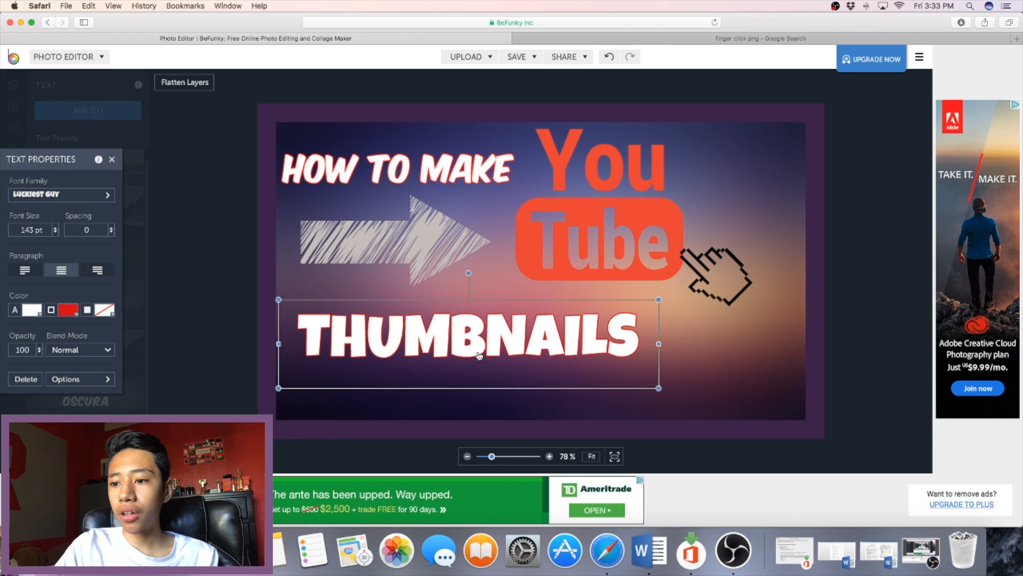
left_click_drag(493, 358, 518, 363)
left_click(855, 323)
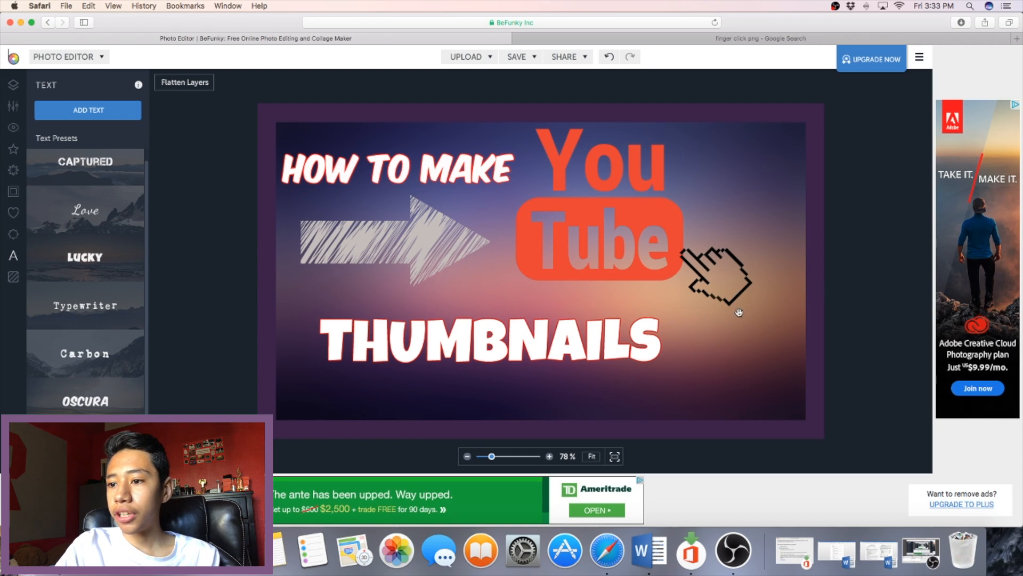
Shift the hand pointer and the YouTube logo slightly to the right, keeping the hand at the logo's lower-right corner.
left_click_drag(714, 272, 751, 279)
left_click(660, 240)
left_click_drag(551, 224, 589, 225)
Shift the sketched arrow slightly to the right, keeping it below the HOW TO MAKE text.
left_click(382, 182)
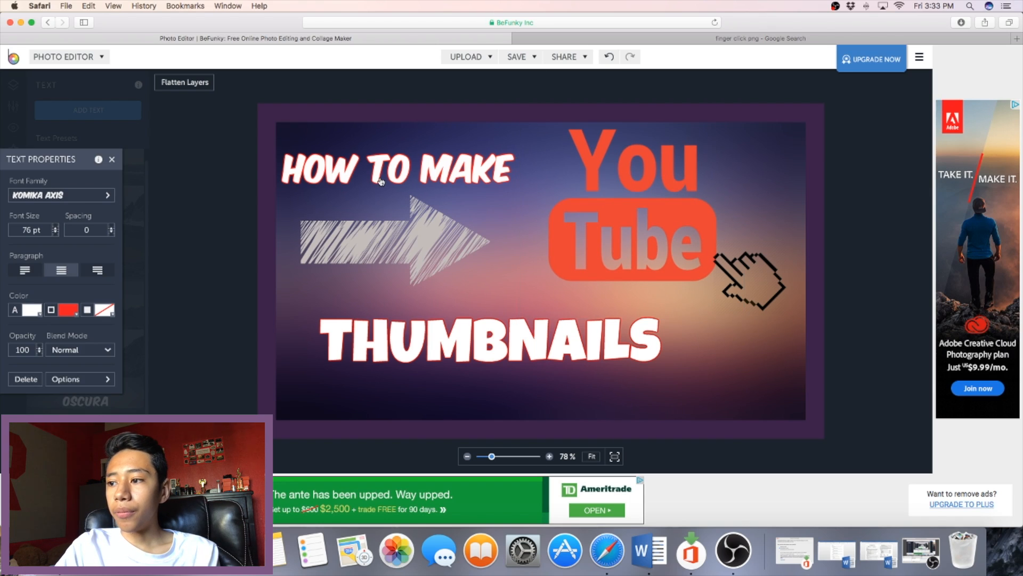
left_click(417, 234)
left_click_drag(417, 236, 424, 237)
Enlarge the HOW TO MAKE text to 83 pt and move it slightly right, between the border and the YouTube logo.
left_click(310, 161)
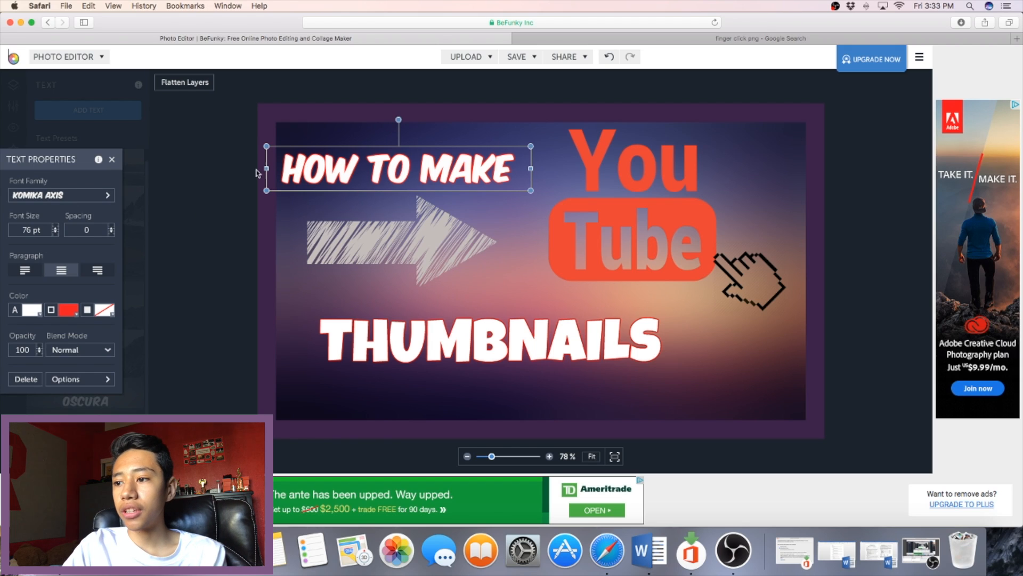
left_click(56, 228)
left_click(56, 227)
left_click(55, 228)
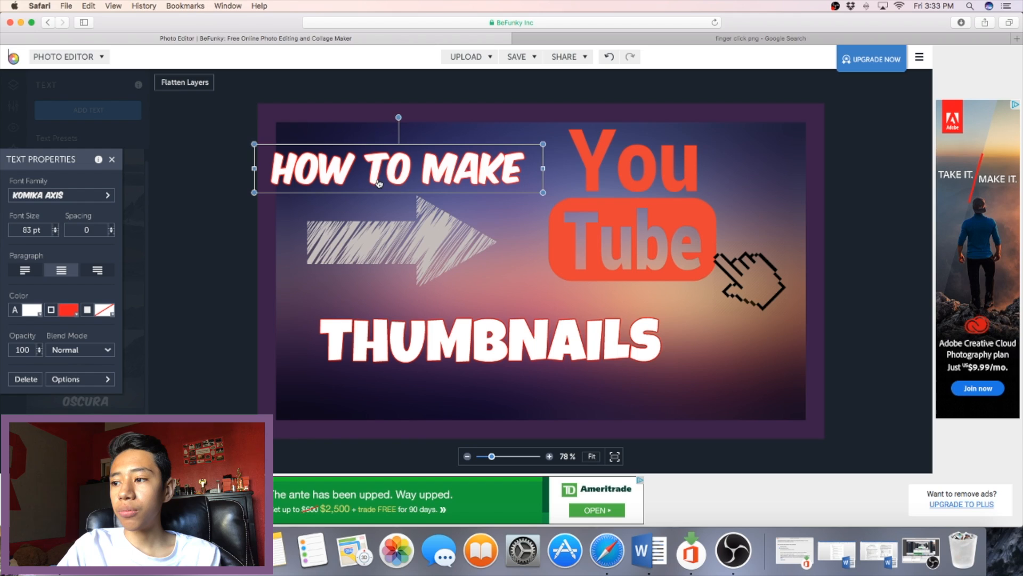
left_click_drag(379, 181, 404, 177)
left_click(490, 346)
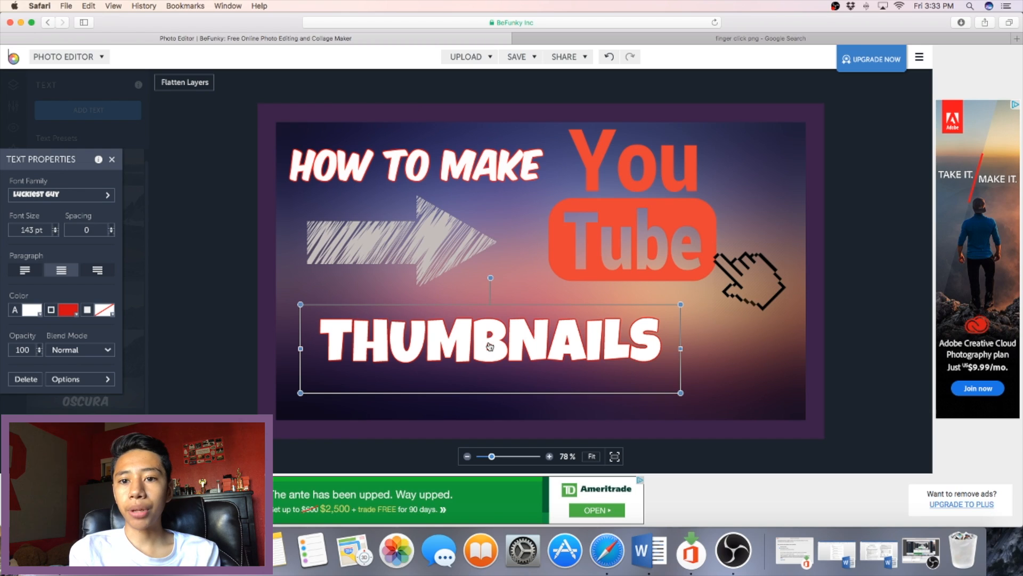
left_click(845, 281)
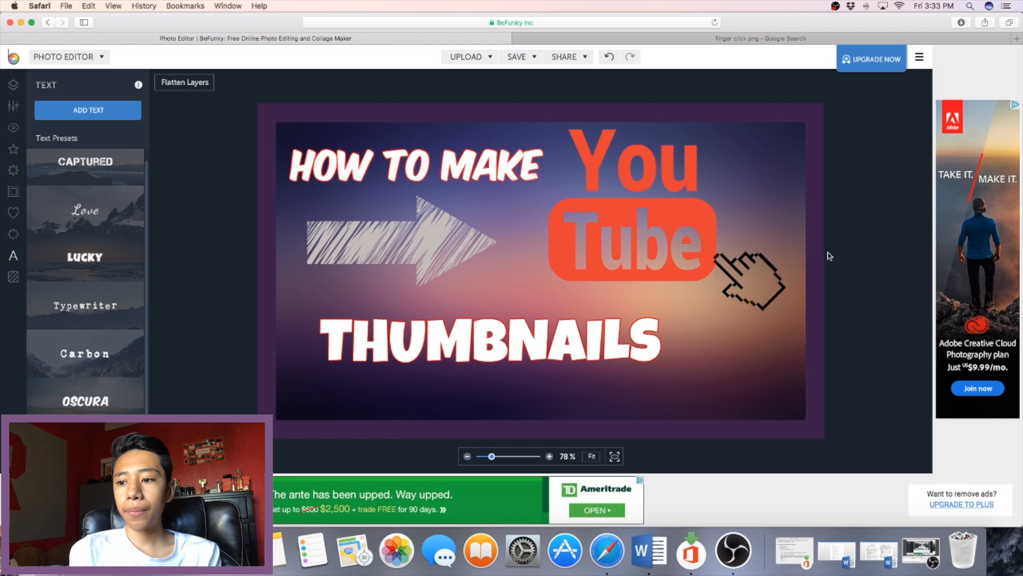
Try the Bokeh 4 texture on the thumbnail at roughly half strength.
left_click(8, 279)
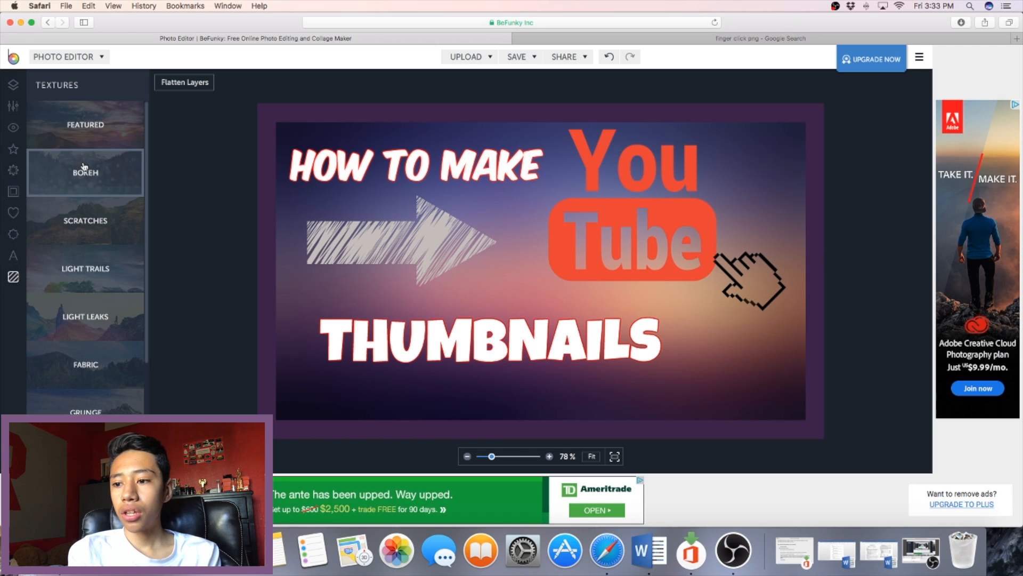
left_click(94, 197)
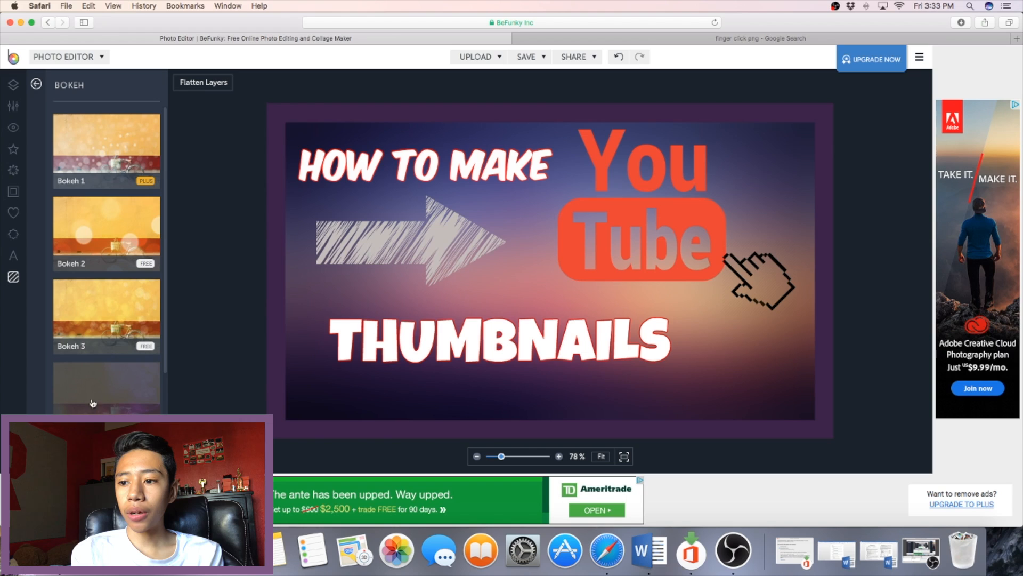
left_click(126, 394)
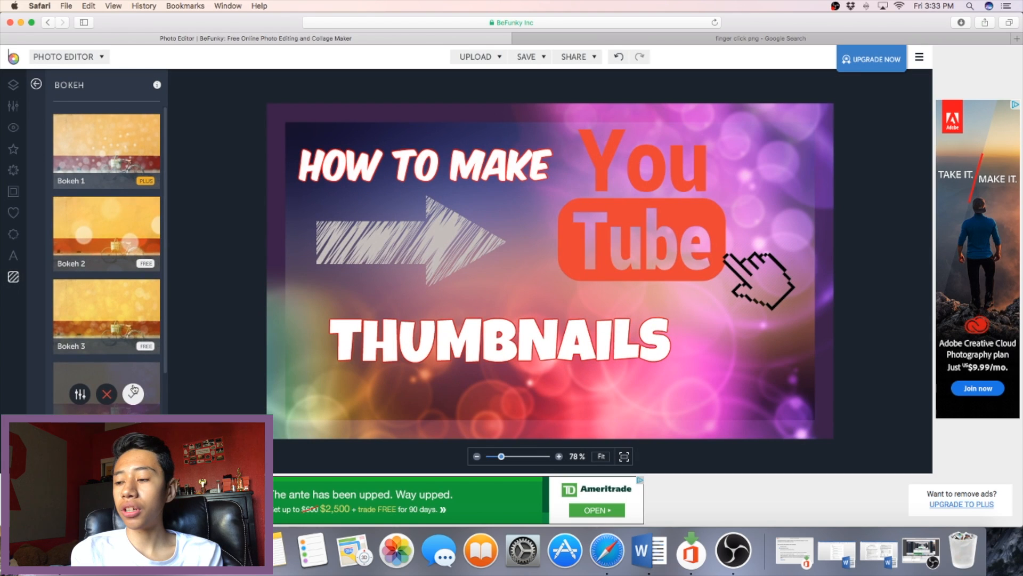
scroll(111, 320, "down", 1)
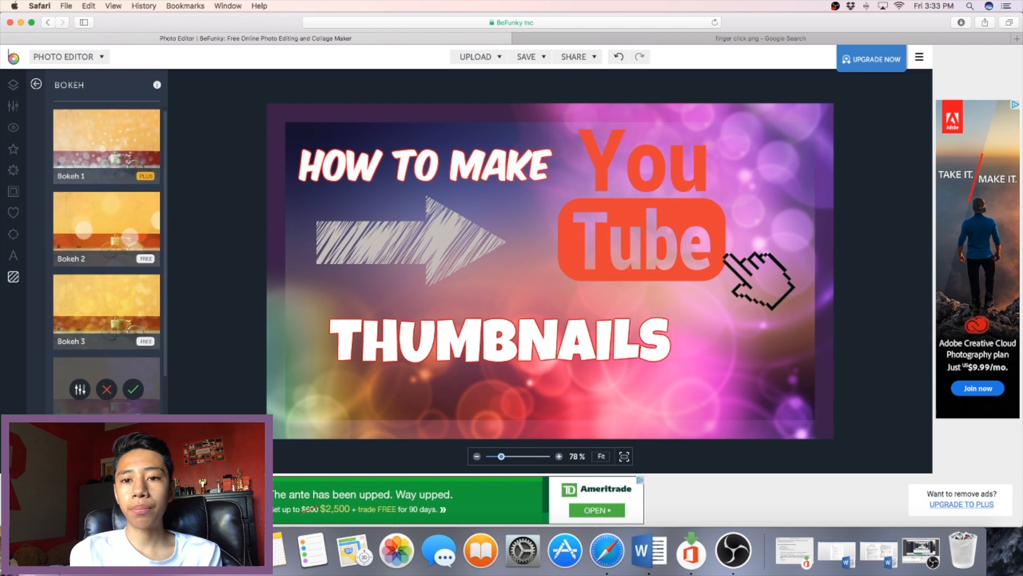
scroll(106, 261, "up", 1)
left_click_drag(152, 429, 104, 429)
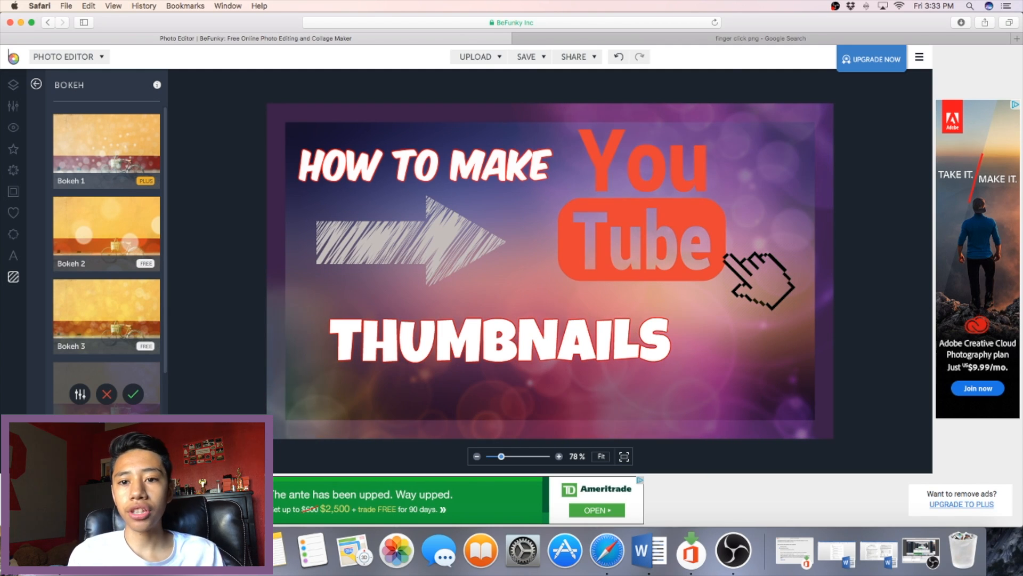
mouse_move(104, 428)
left_mouse_down()
mouse_move(60, 428)
mouse_move(151, 429)
mouse_move(95, 421)
left_mouse_up()
Try the Bokeh 3 texture at slightly under half strength, and discard it.
scroll(107, 393, "down", 1)
left_click(114, 313)
scroll(117, 331, "down", 2)
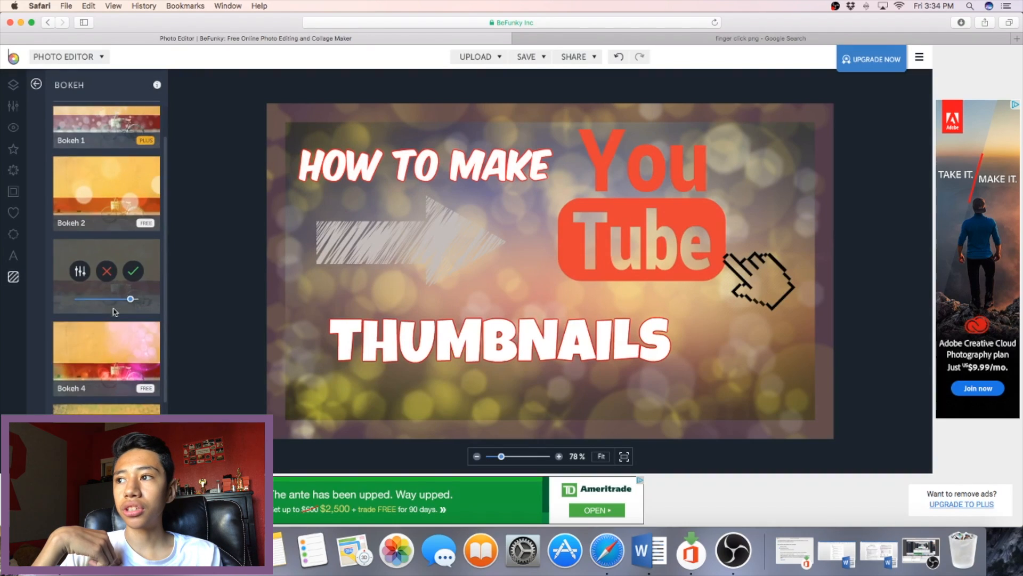
scroll(118, 341, "down", 4)
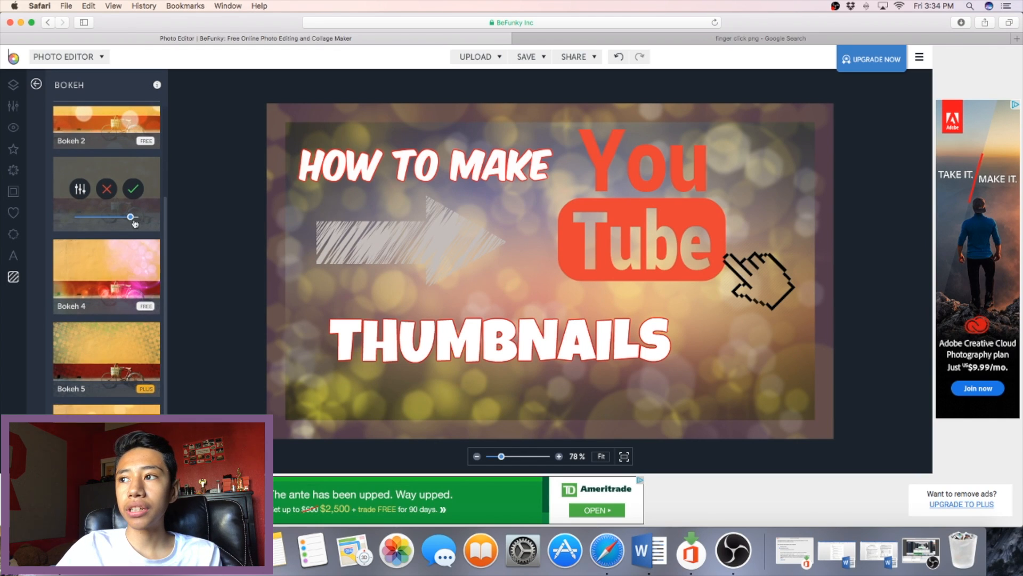
left_click_drag(130, 219, 103, 219)
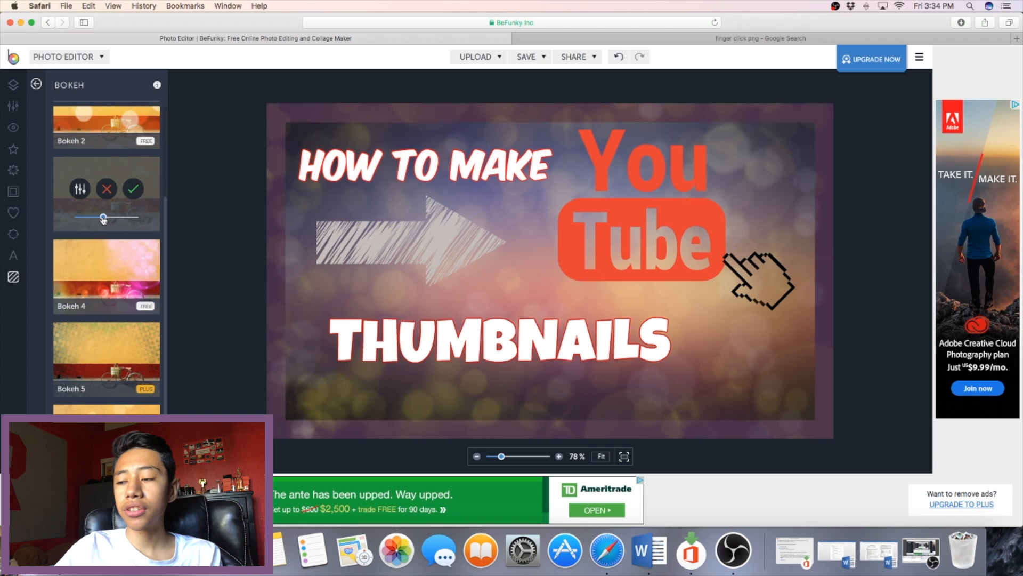
left_click(106, 188)
Apply the Bokeh 2 texture to the thumbnail with its strength lowered to slightly under half.
scroll(114, 245, "up", 5)
left_click(117, 249)
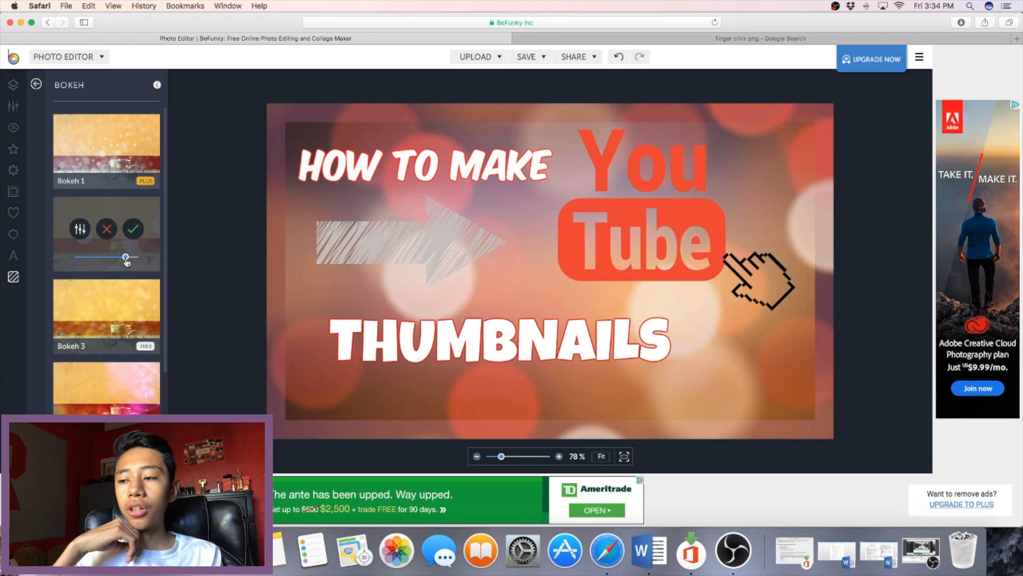
left_click_drag(114, 261, 154, 259)
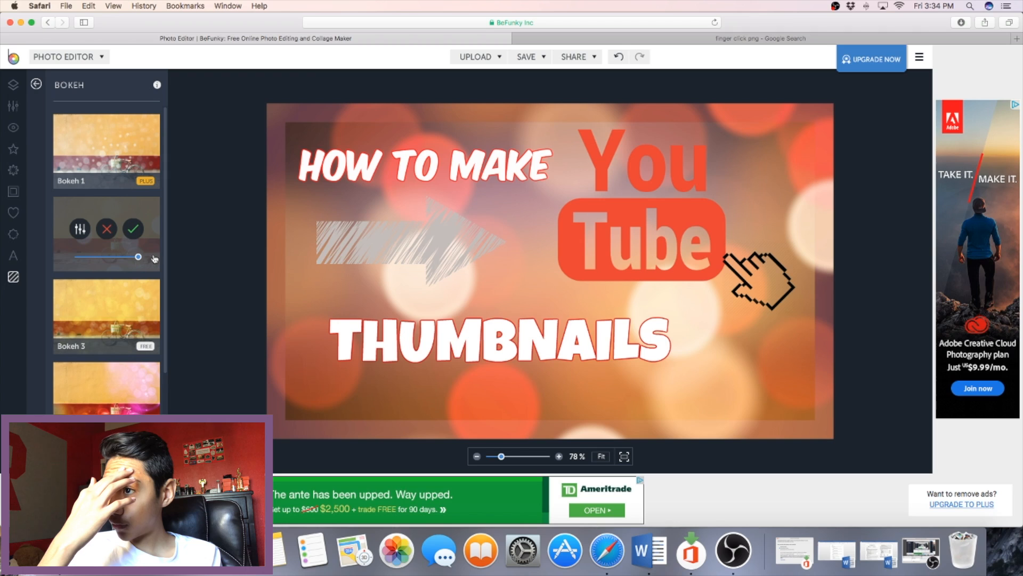
left_click_drag(153, 259, 113, 264)
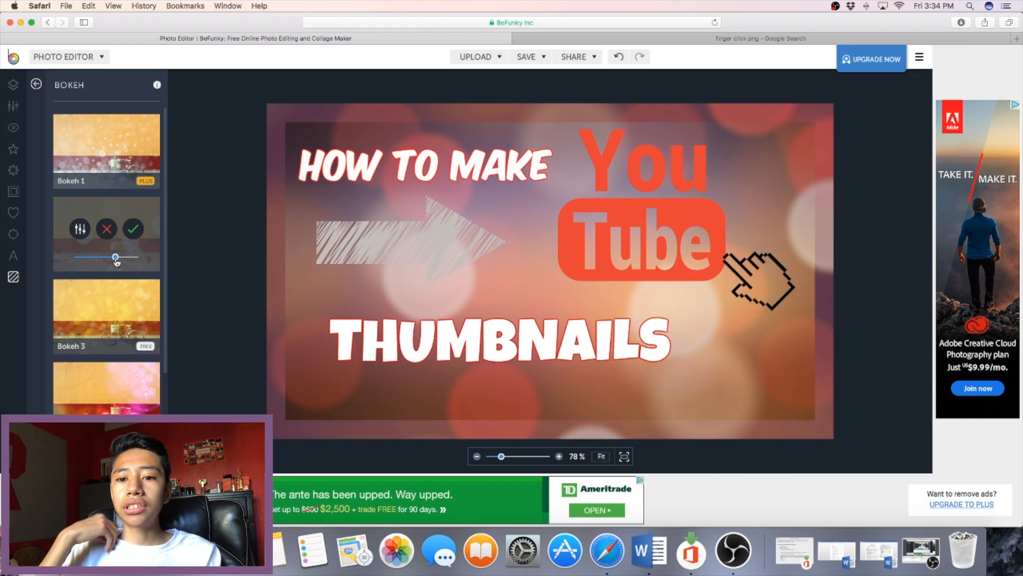
scroll(119, 287, "down", 5)
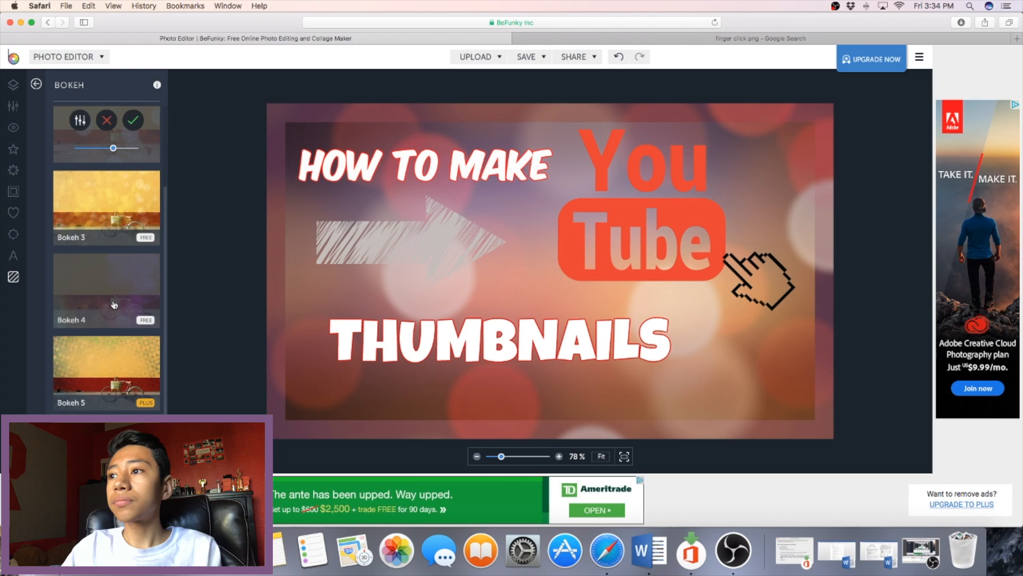
scroll(121, 312, "up", 5)
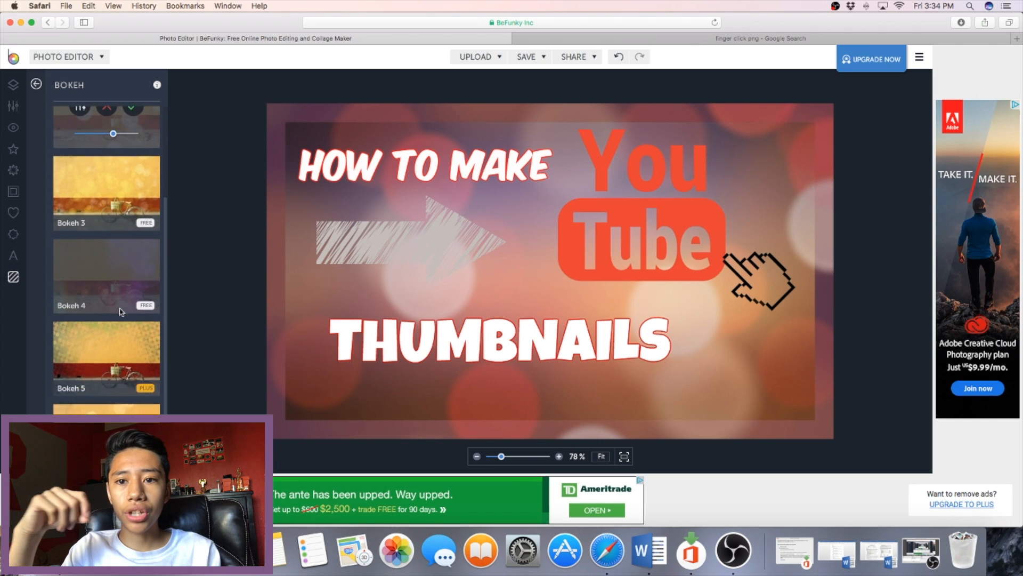
scroll(118, 304, "up", 1)
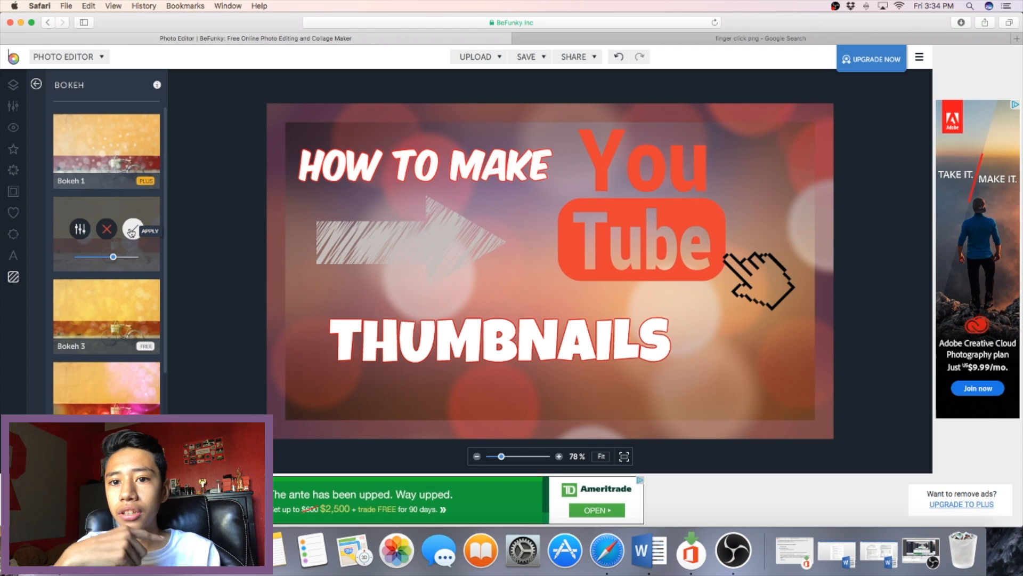
left_click_drag(115, 259, 104, 258)
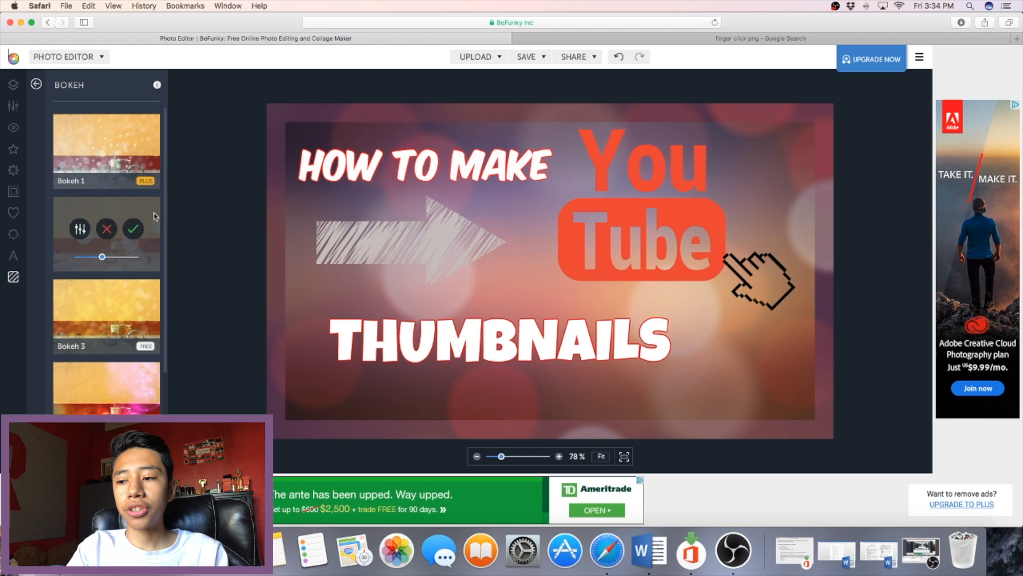
left_click(136, 227)
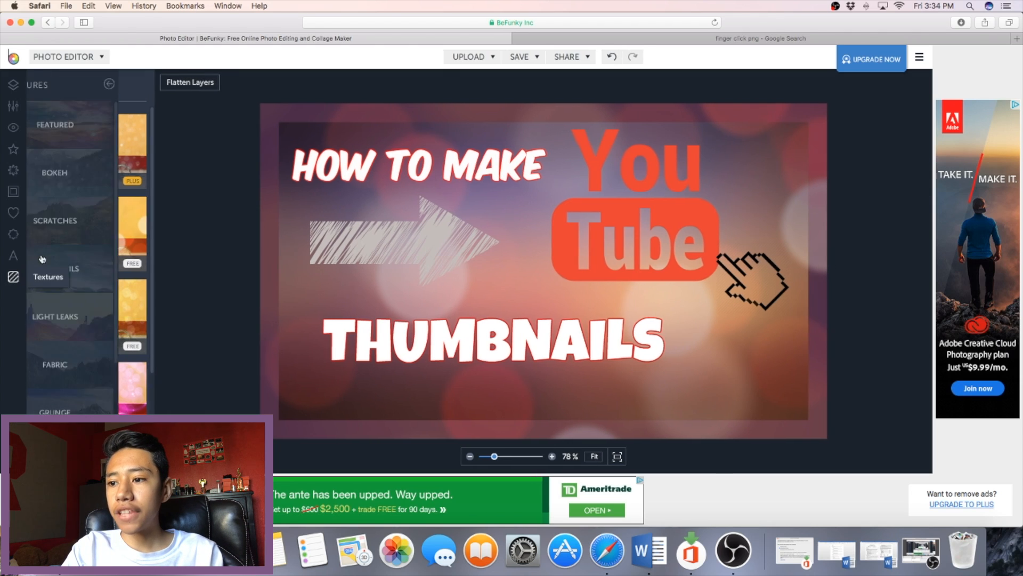
Look through the Scratches, Featured, Fabric, Bricks and Paint texture categories for a further effect.
left_click(94, 236)
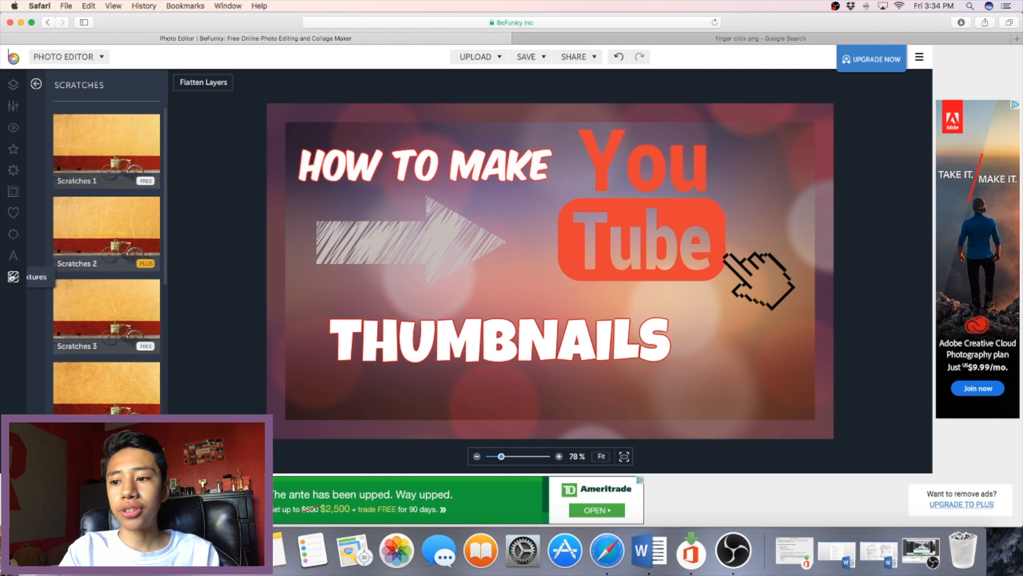
left_click(13, 277)
left_click(94, 140)
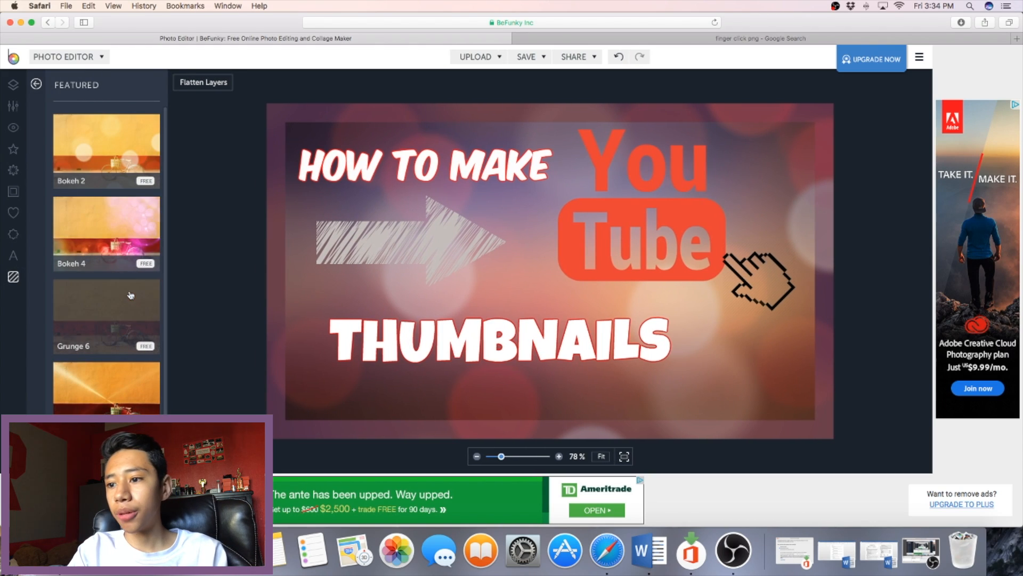
scroll(74, 256, "down", 3)
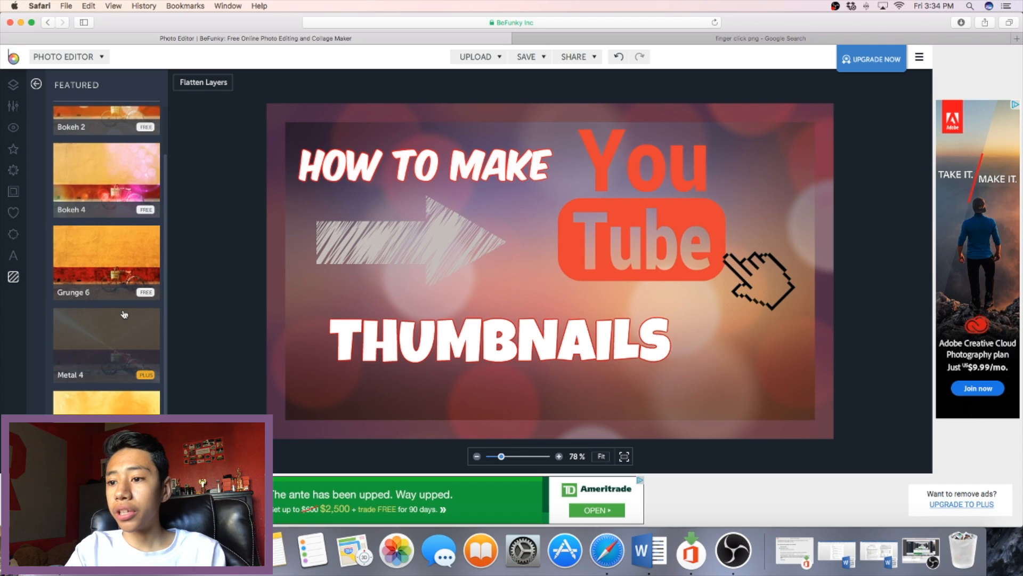
scroll(127, 259, "up", 2)
scroll(127, 259, "up", 1)
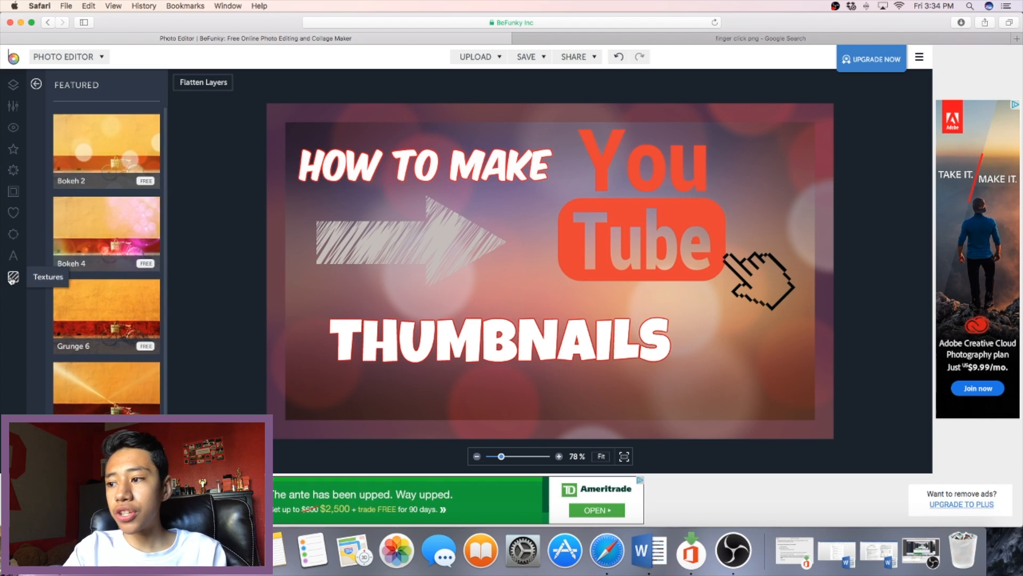
left_click(12, 279)
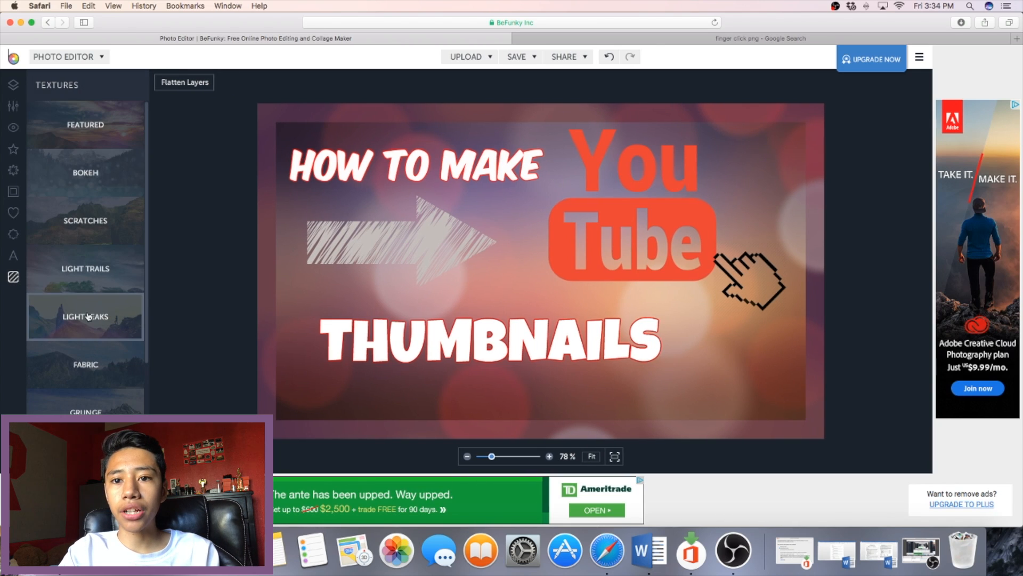
scroll(89, 317, "down", 3)
left_click(101, 298)
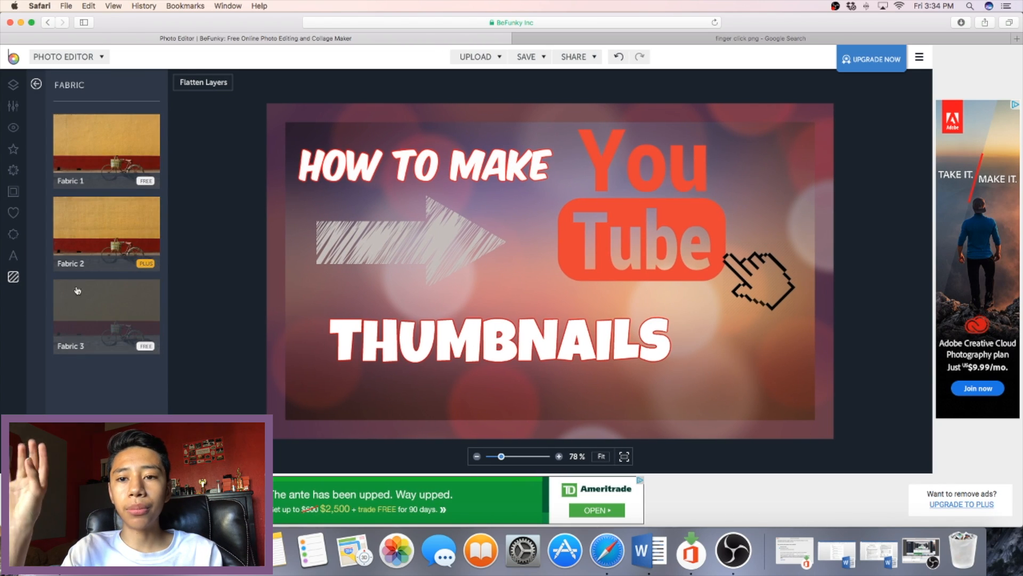
left_click(13, 278)
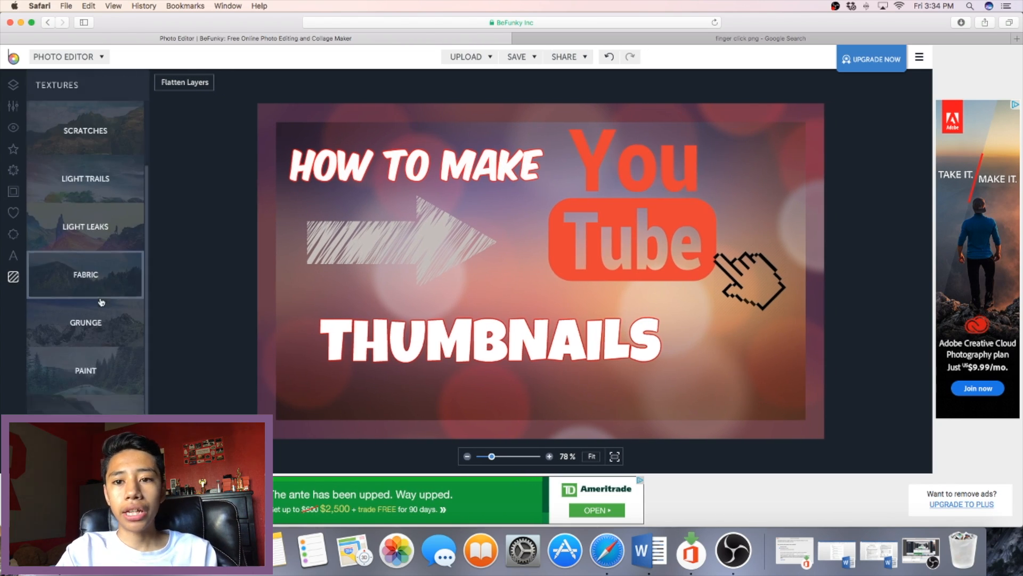
scroll(102, 309, "down", 2)
left_click(108, 399)
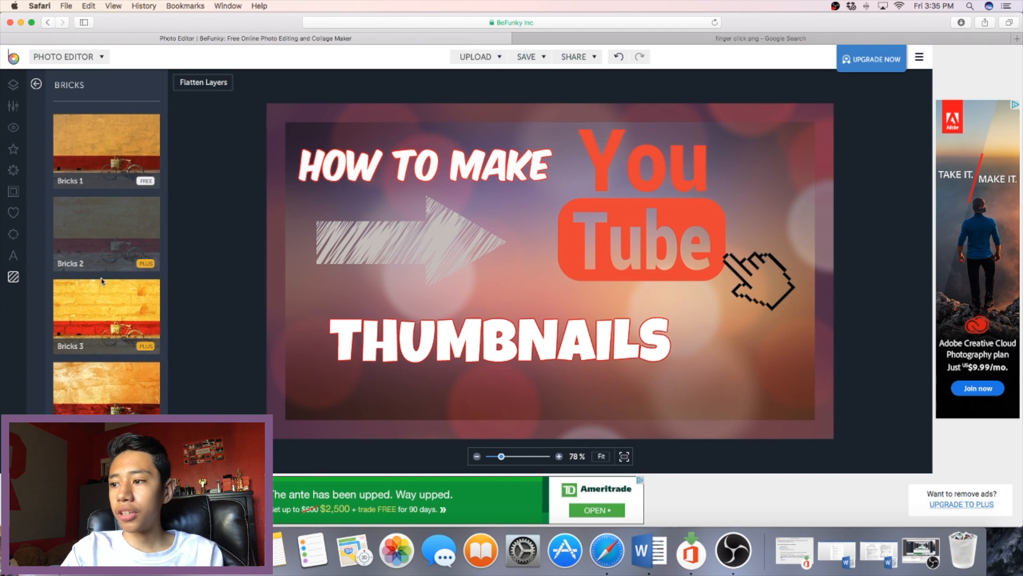
left_click(14, 278)
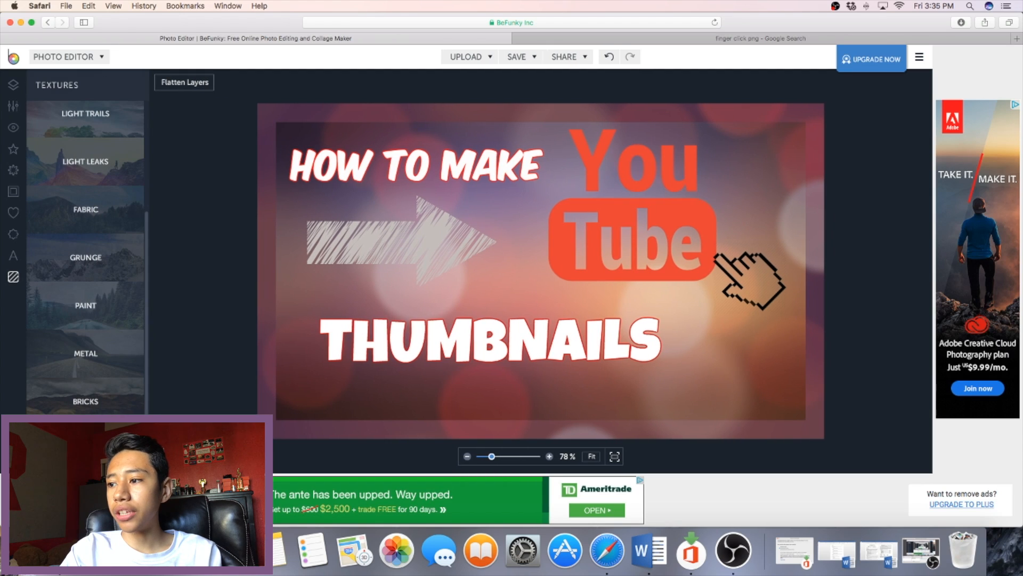
left_click(85, 446)
left_click(11, 277)
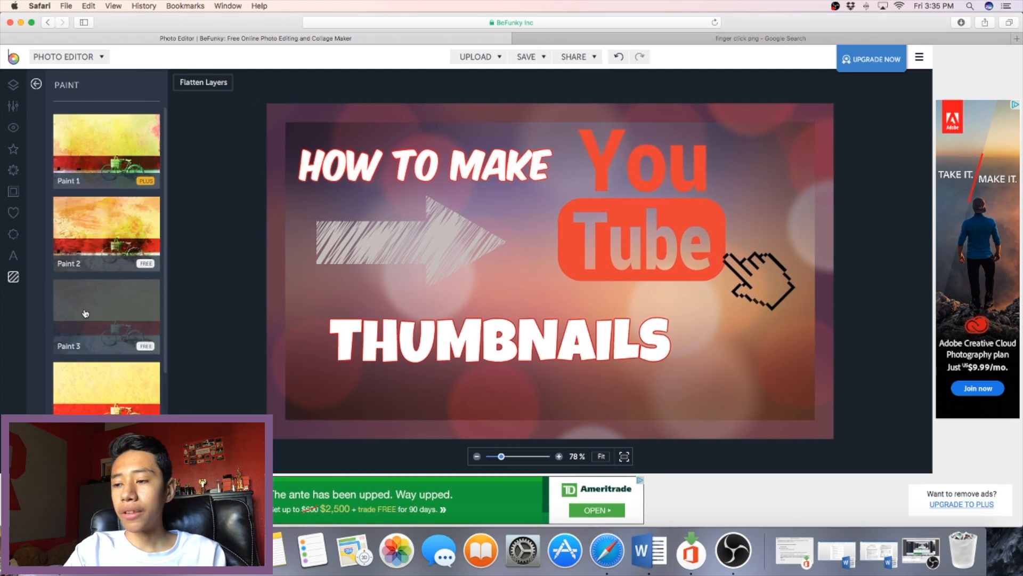
left_click(14, 276)
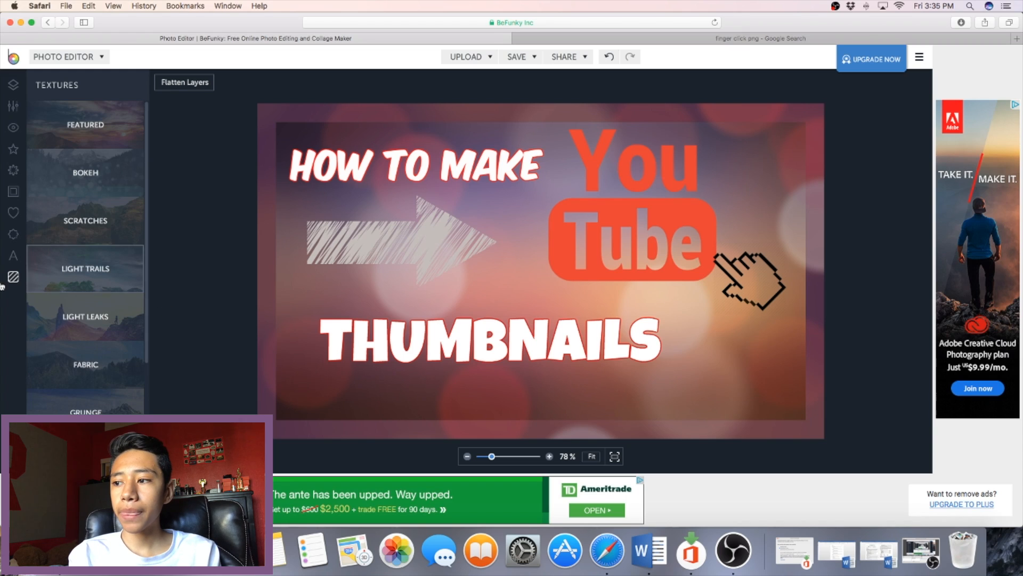
left_click(12, 84)
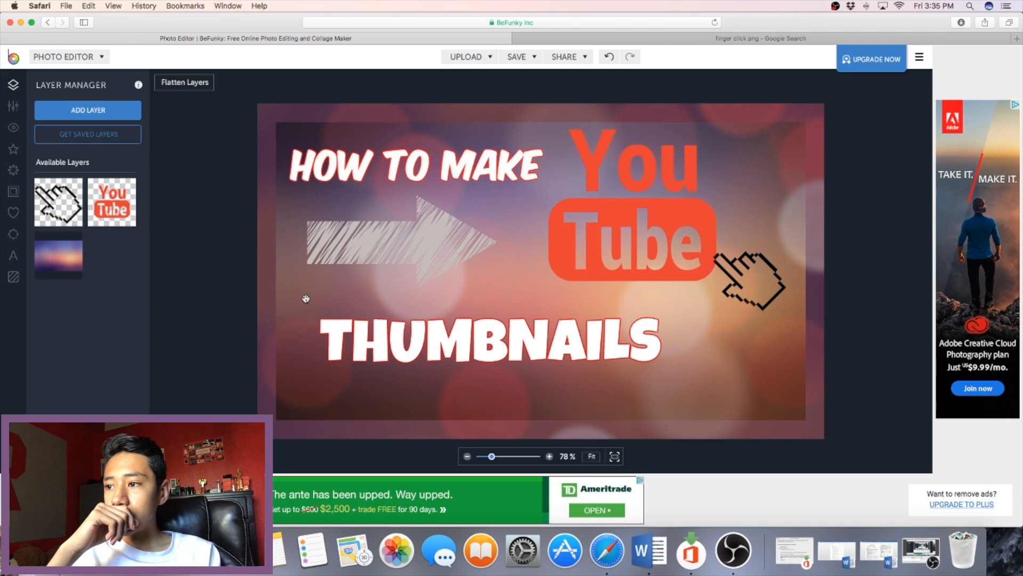
left_click(197, 89)
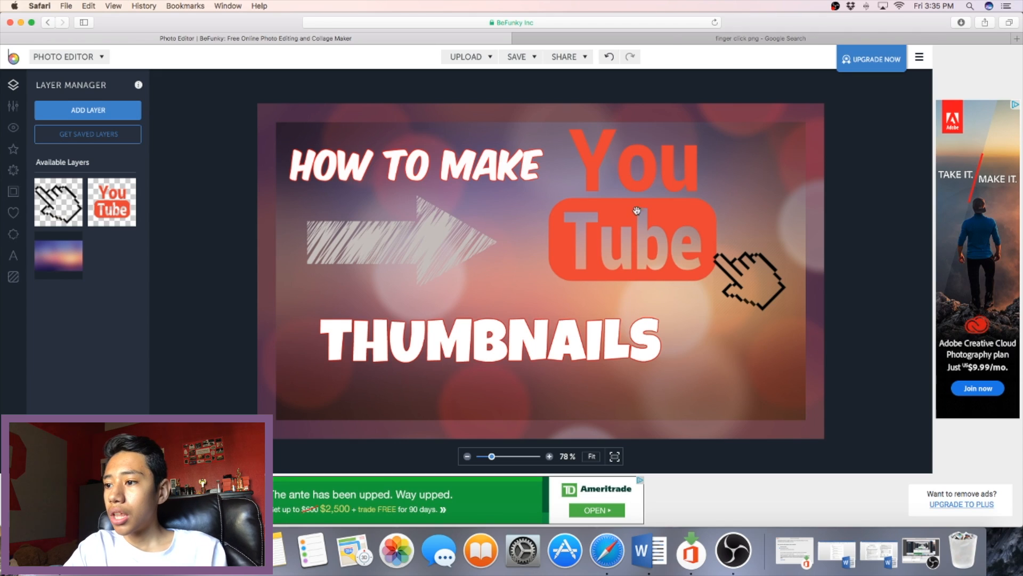
Export the thumbnail to the computer as a JPG named "How To Make YouTube Thumbnails" and start its download.
left_click(514, 57)
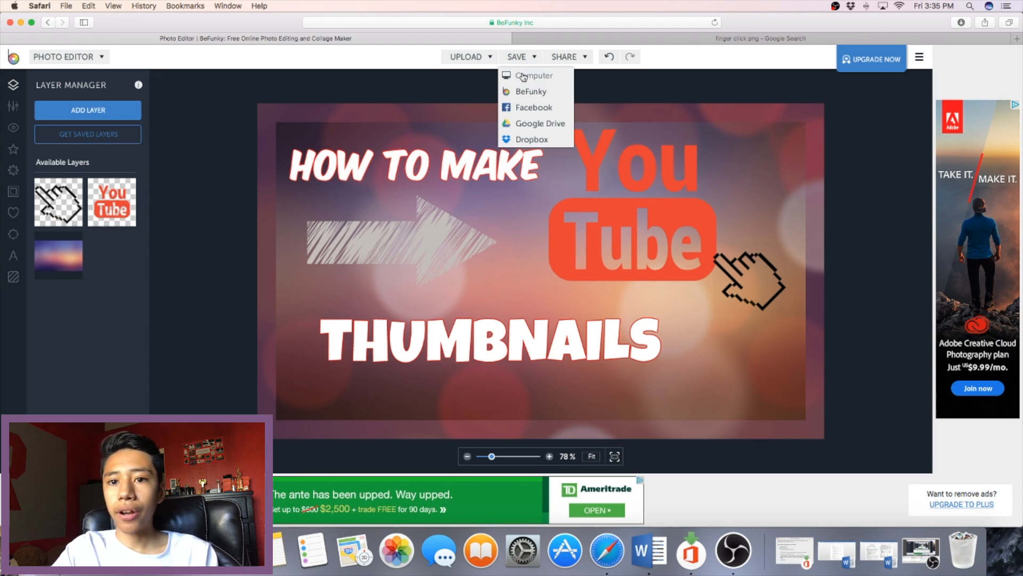
left_click(523, 77)
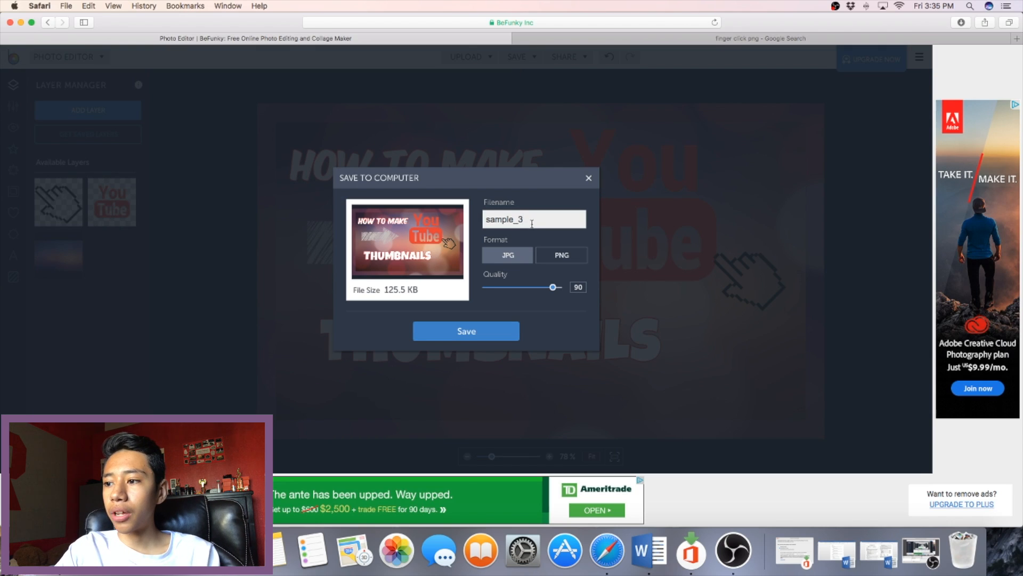
key("BackSpace")
key("BackSpace")
key("BackSpace")
key("BackSpace")
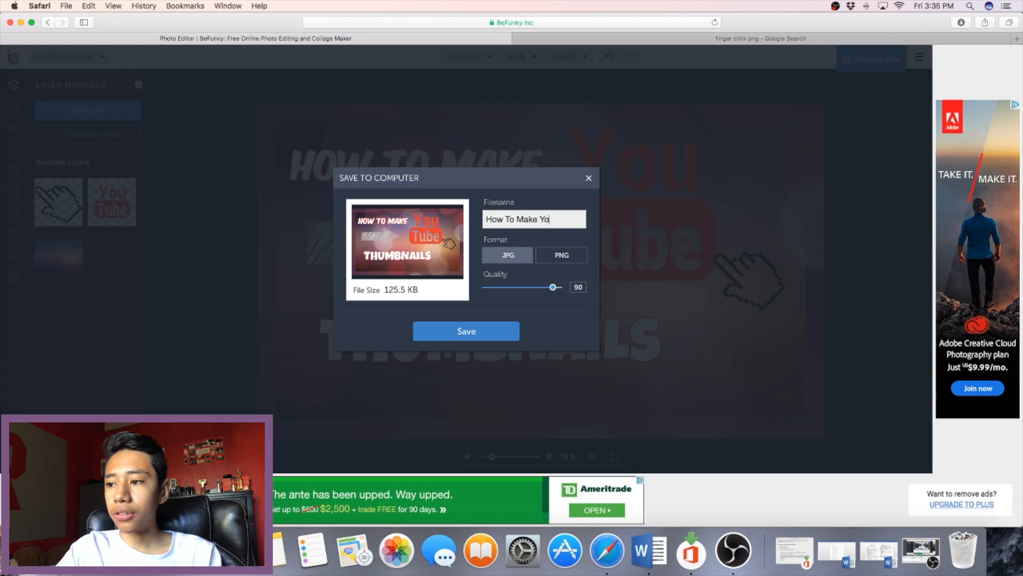
type("How To Make YouTube Thumbnai")
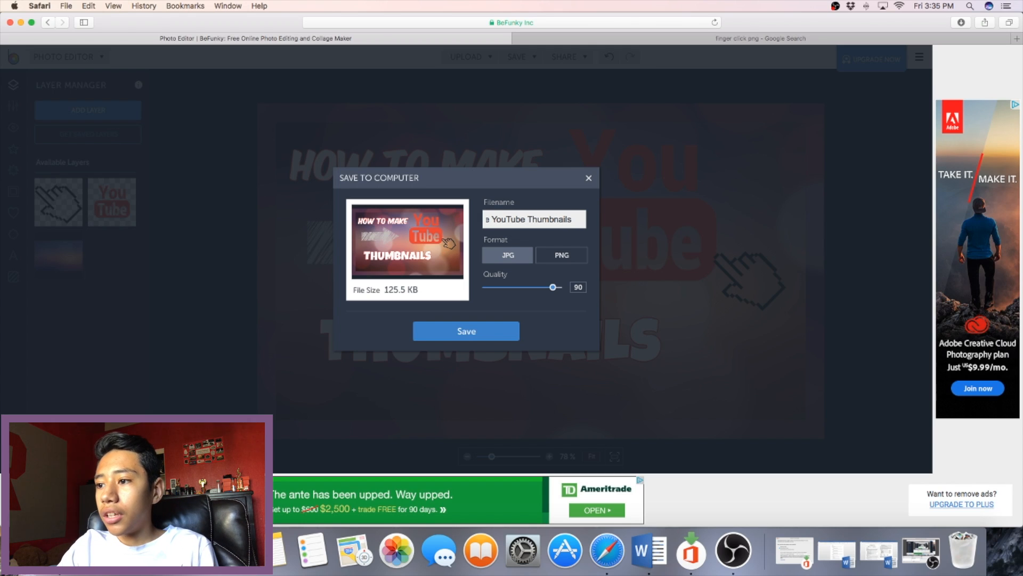
type("ls")
left_click(502, 333)
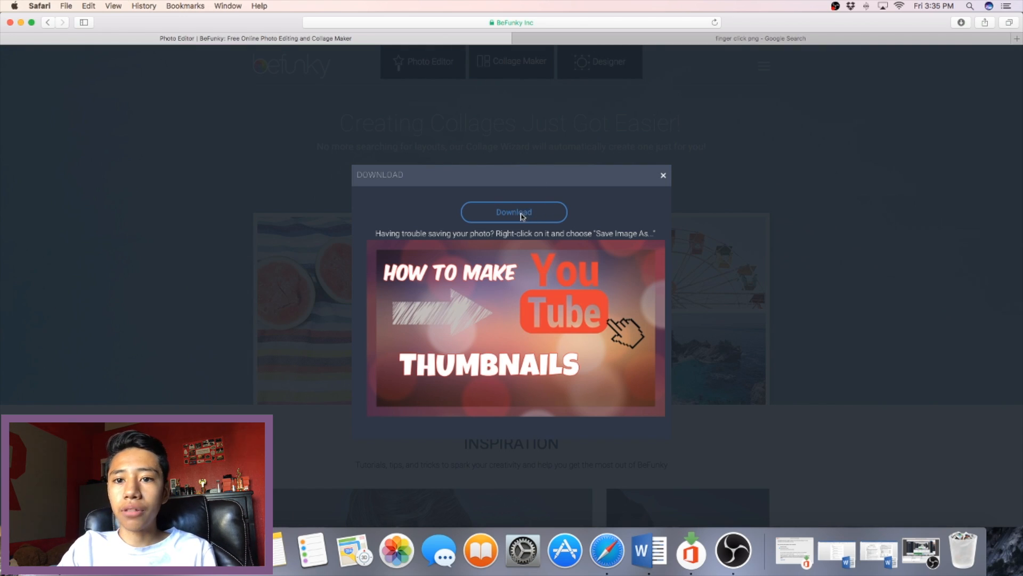
left_click(520, 213)
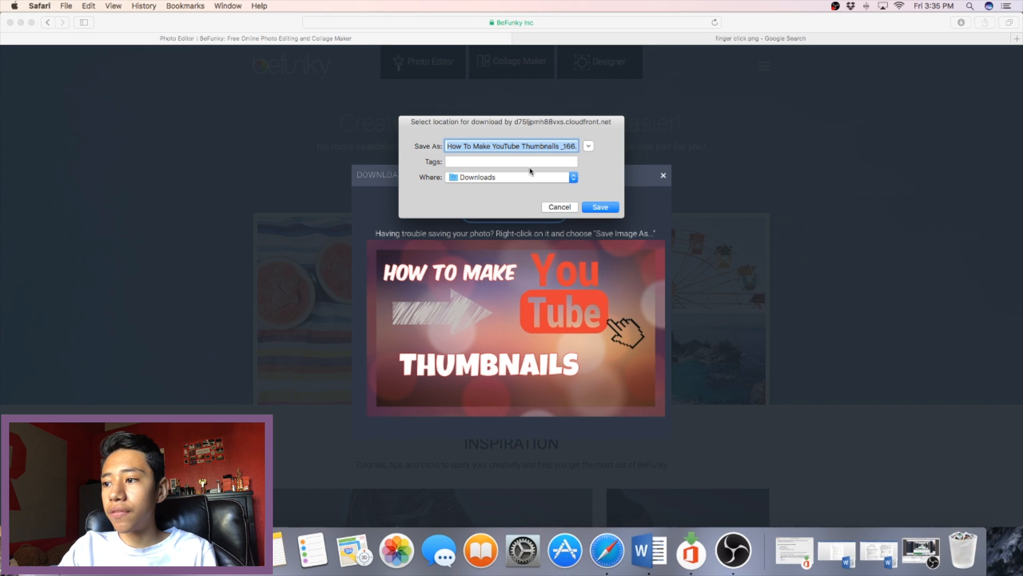
left_click(470, 162)
left_click(463, 167)
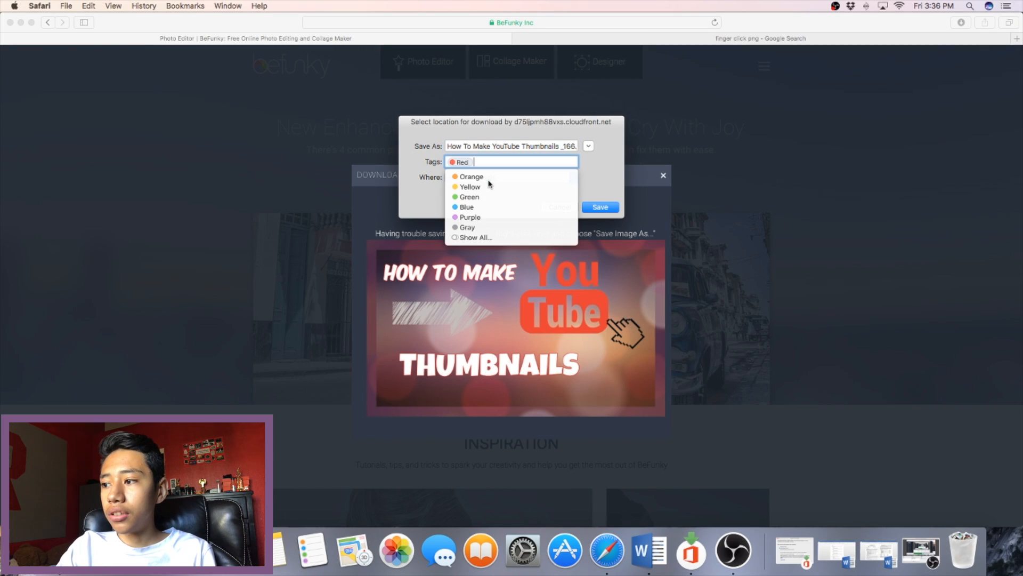
key("BackSpace")
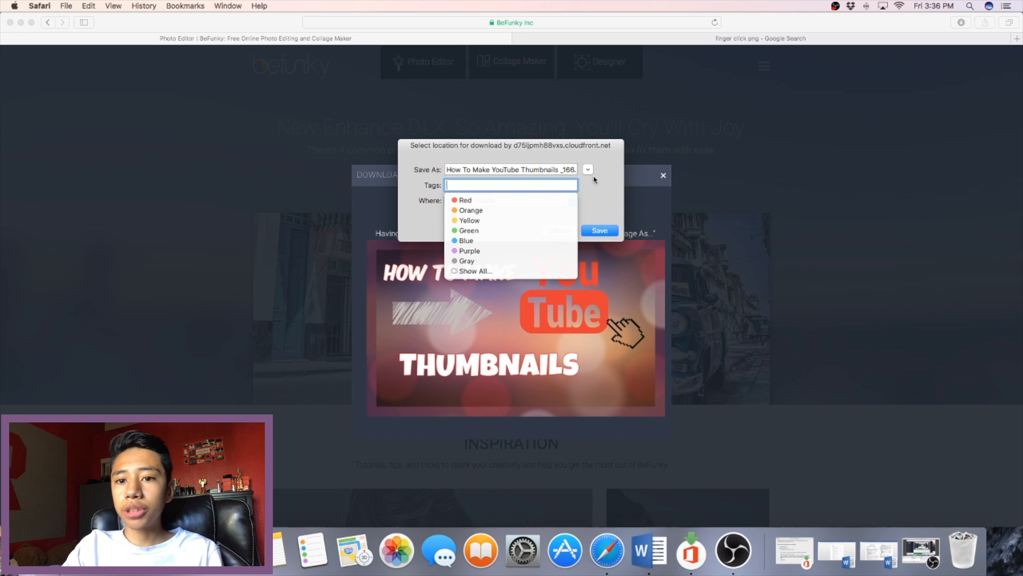
left_click(565, 170)
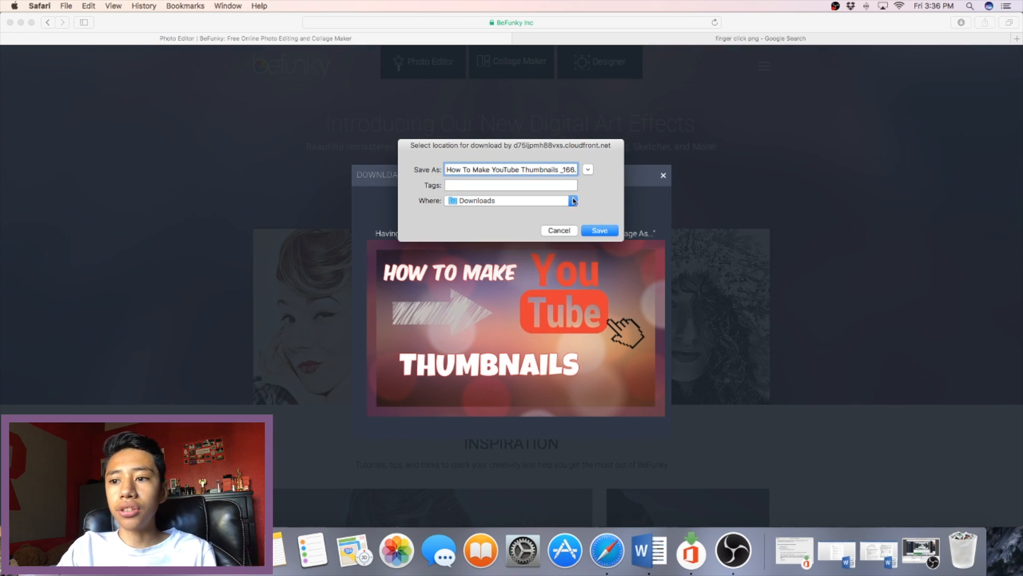
Save the downloaded thumbnail in the Downloads folder and return to the photo editor.
left_click(573, 201)
left_click(556, 201)
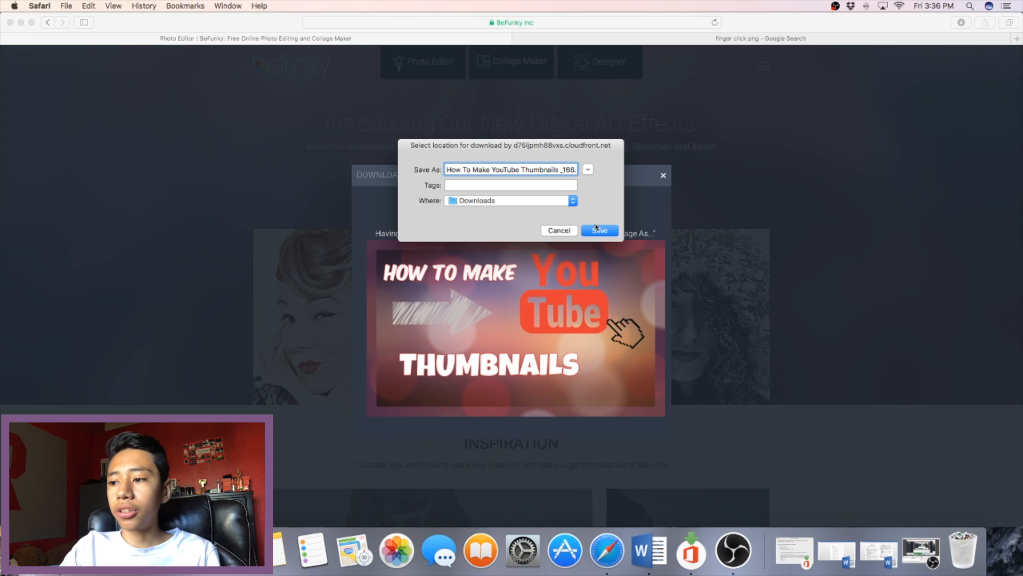
left_click(597, 229)
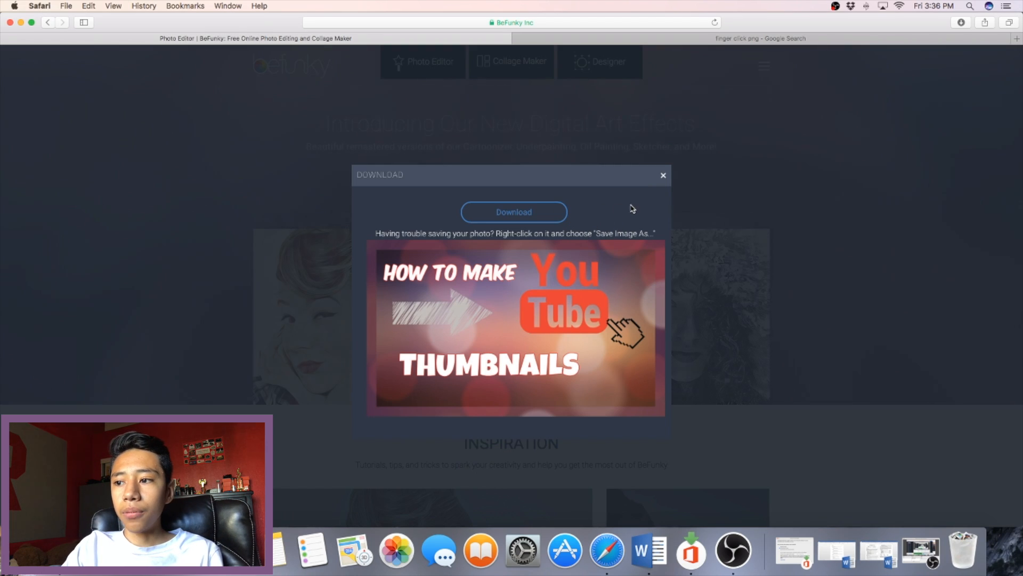
left_click(663, 175)
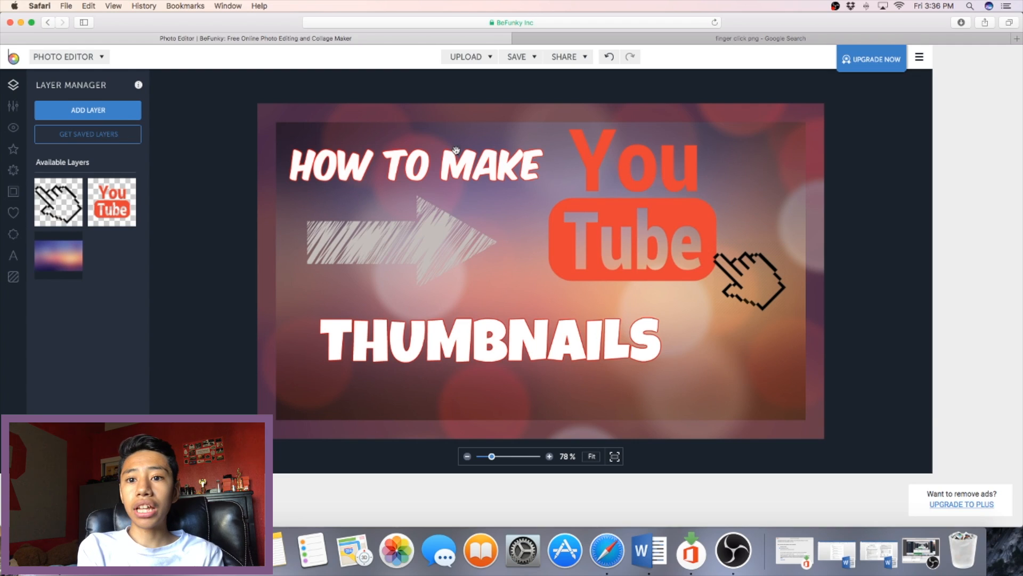